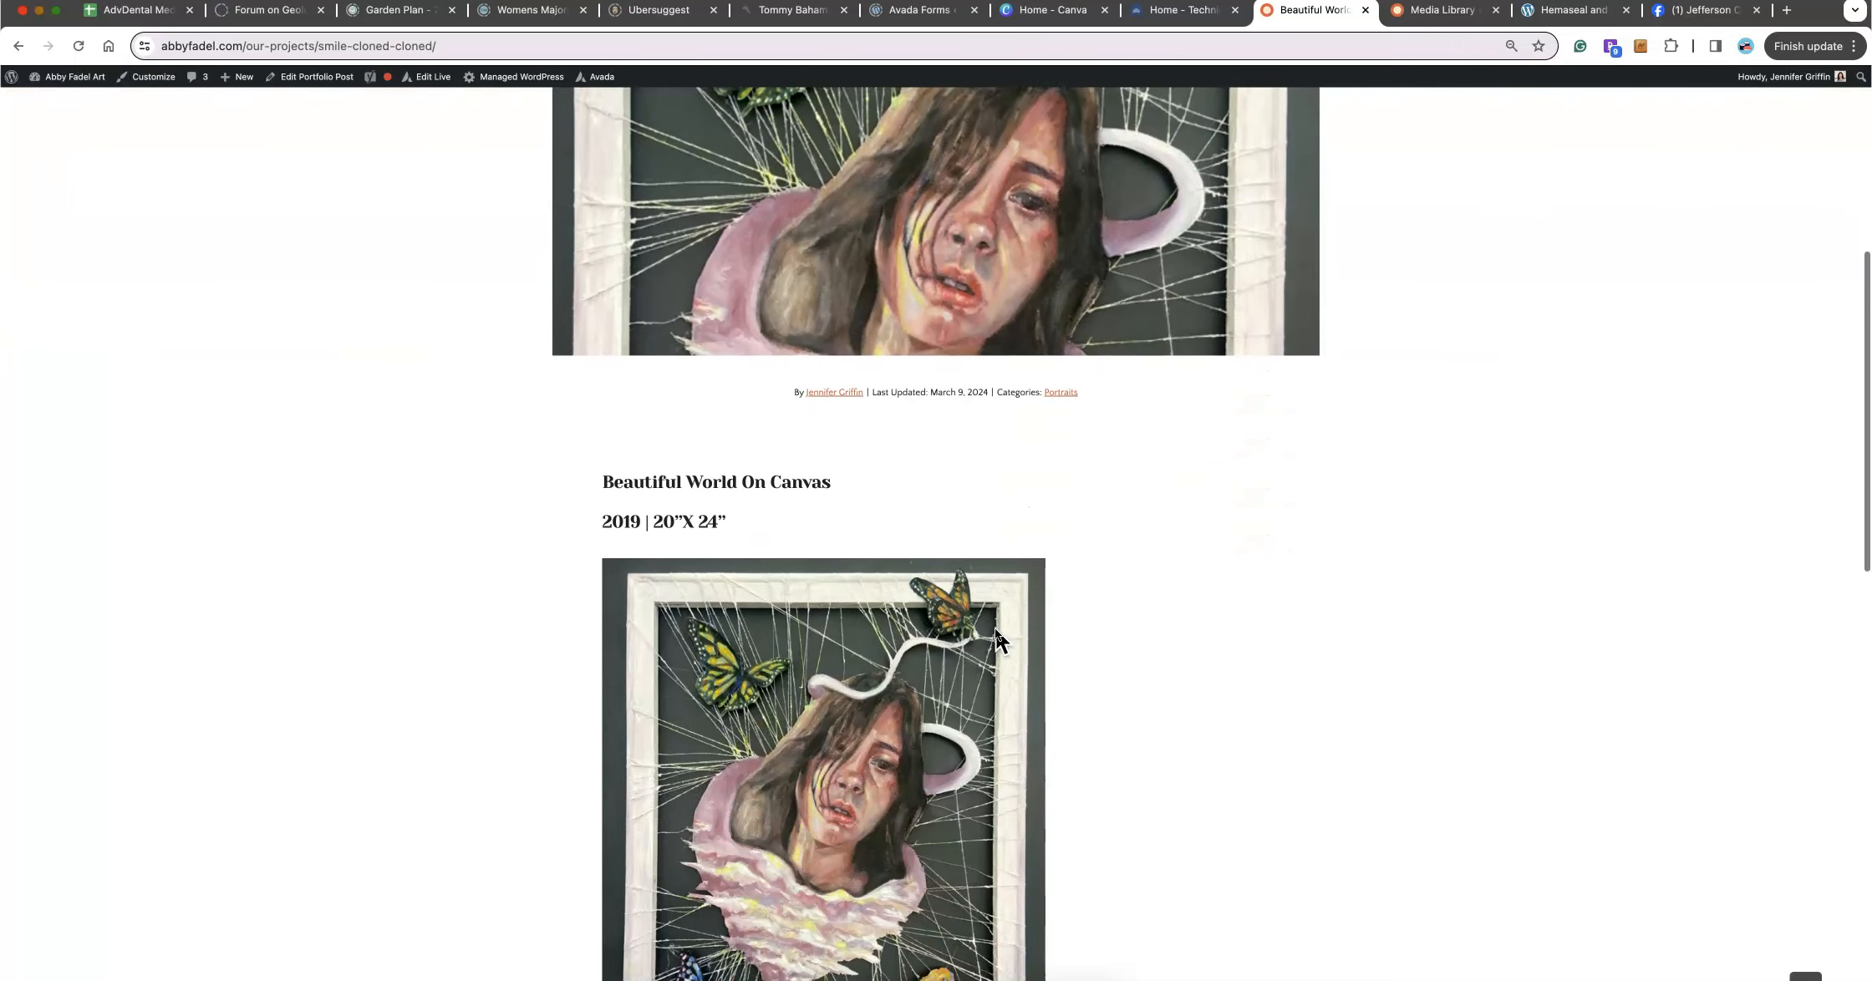
# - Examine the Beautiful World portfolio page's layout, including its title, artwork image, project brief, materials list and related projects
pyautogui.scroll(-2, 712, 698)
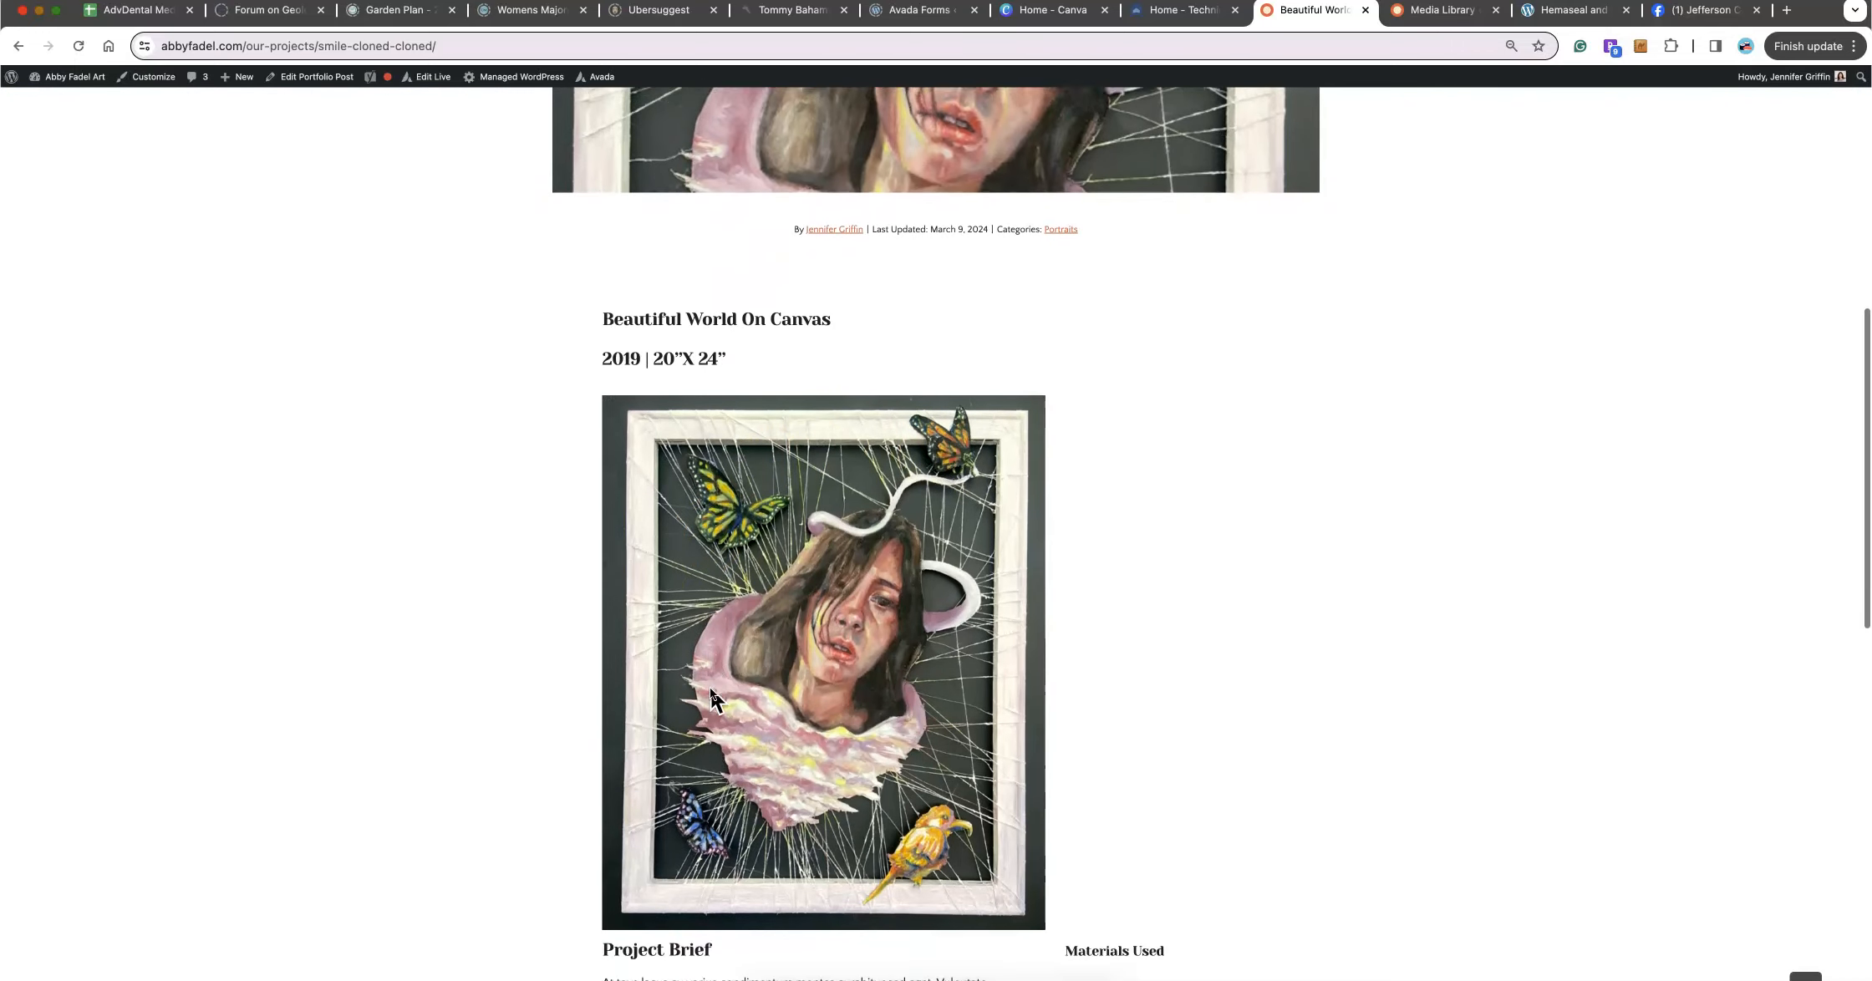
pyautogui.scroll(-1, 712, 698)
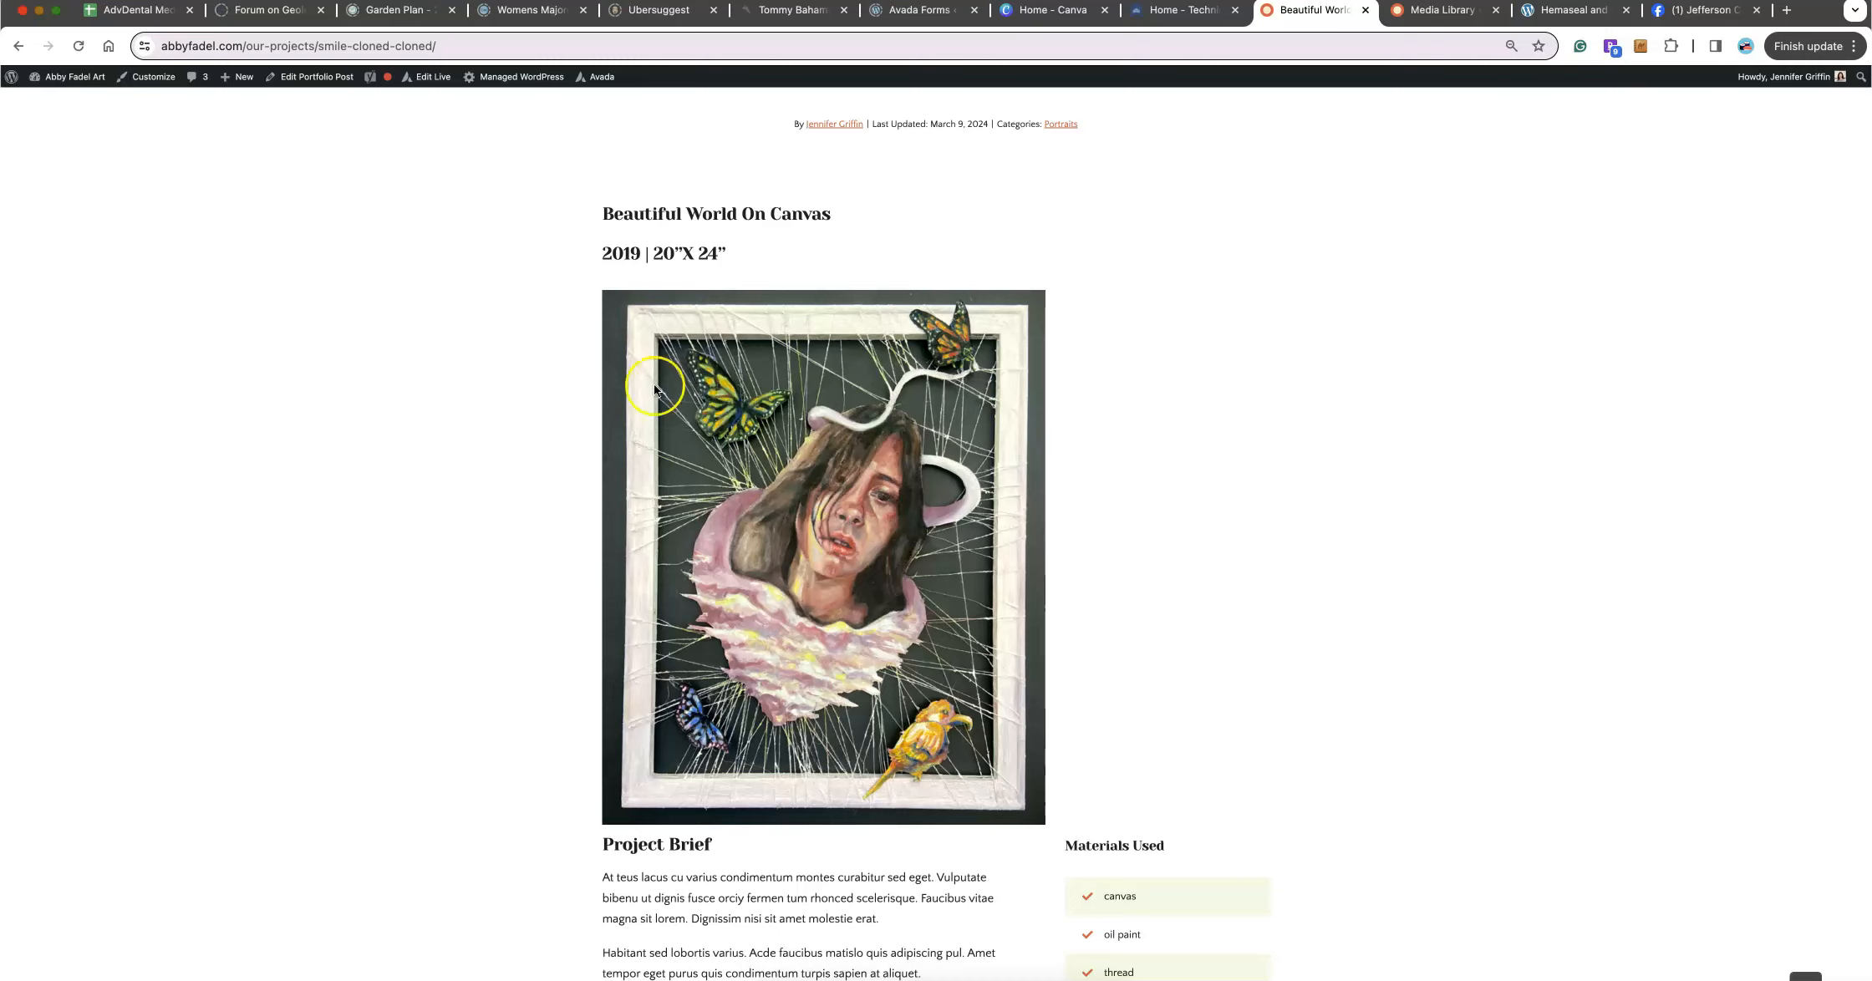
pyautogui.scroll(-5, 942, 588)
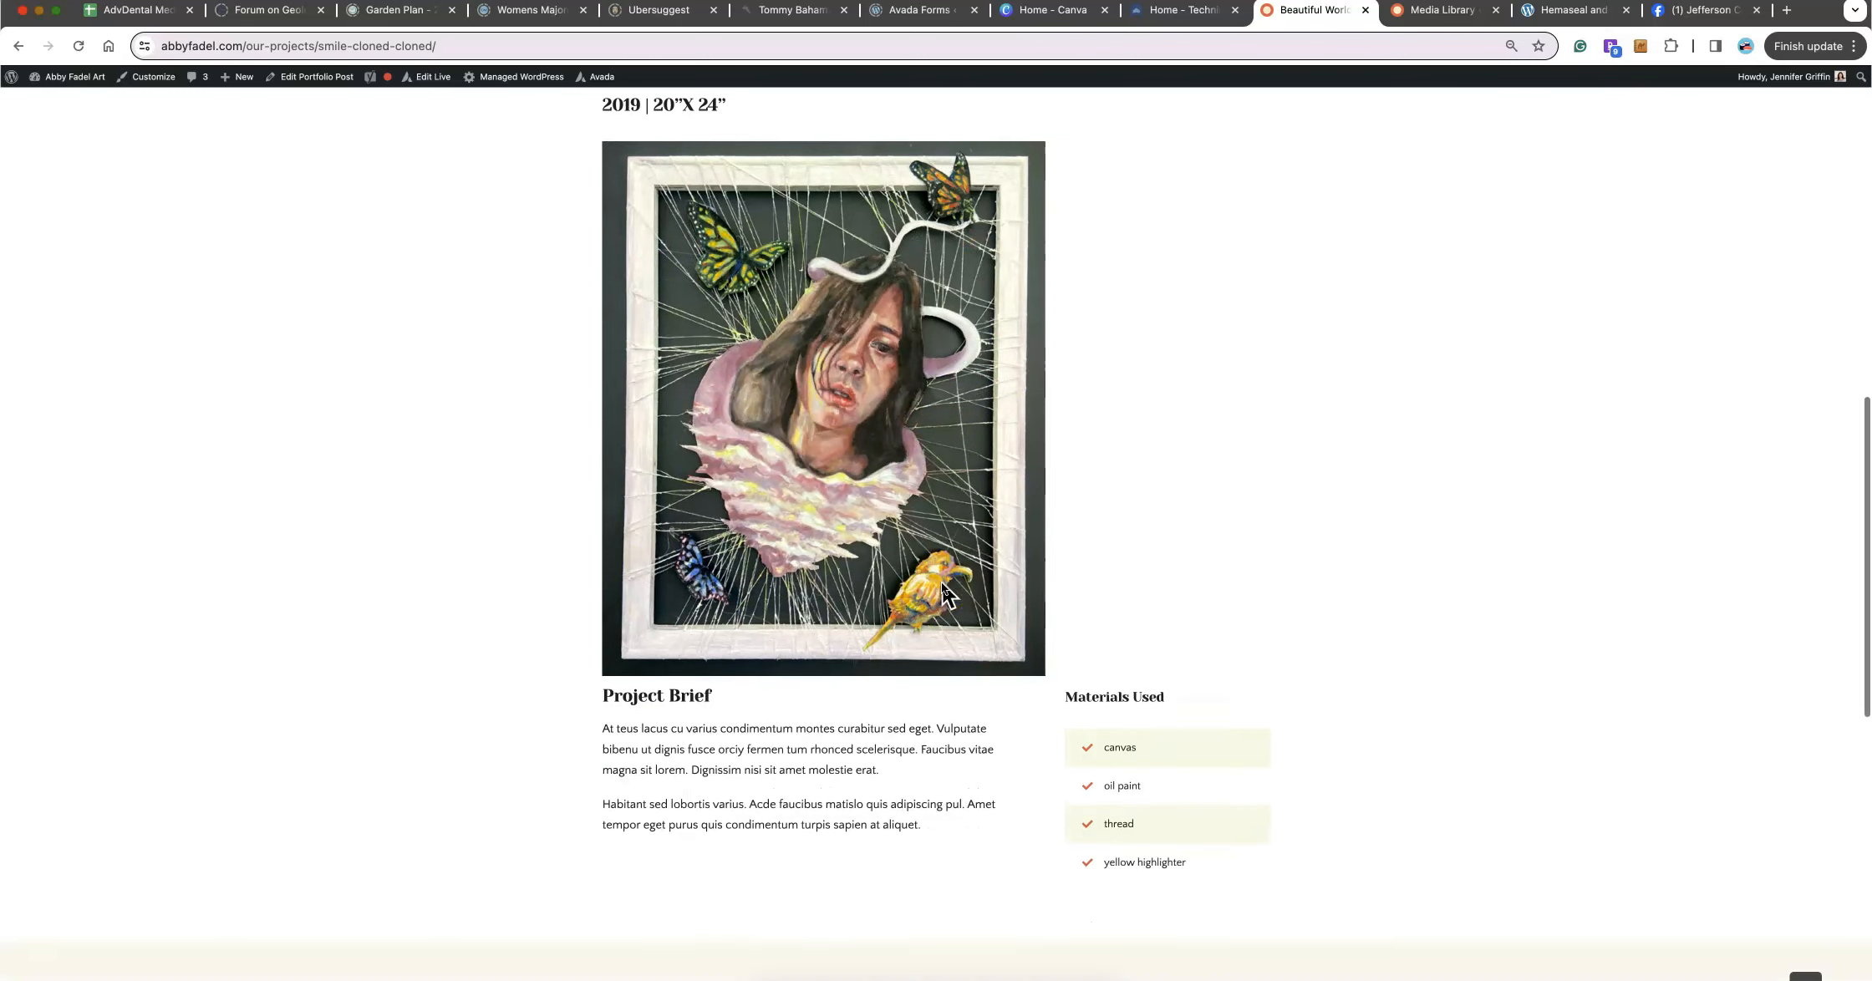
pyautogui.scroll(-5, 941, 588)
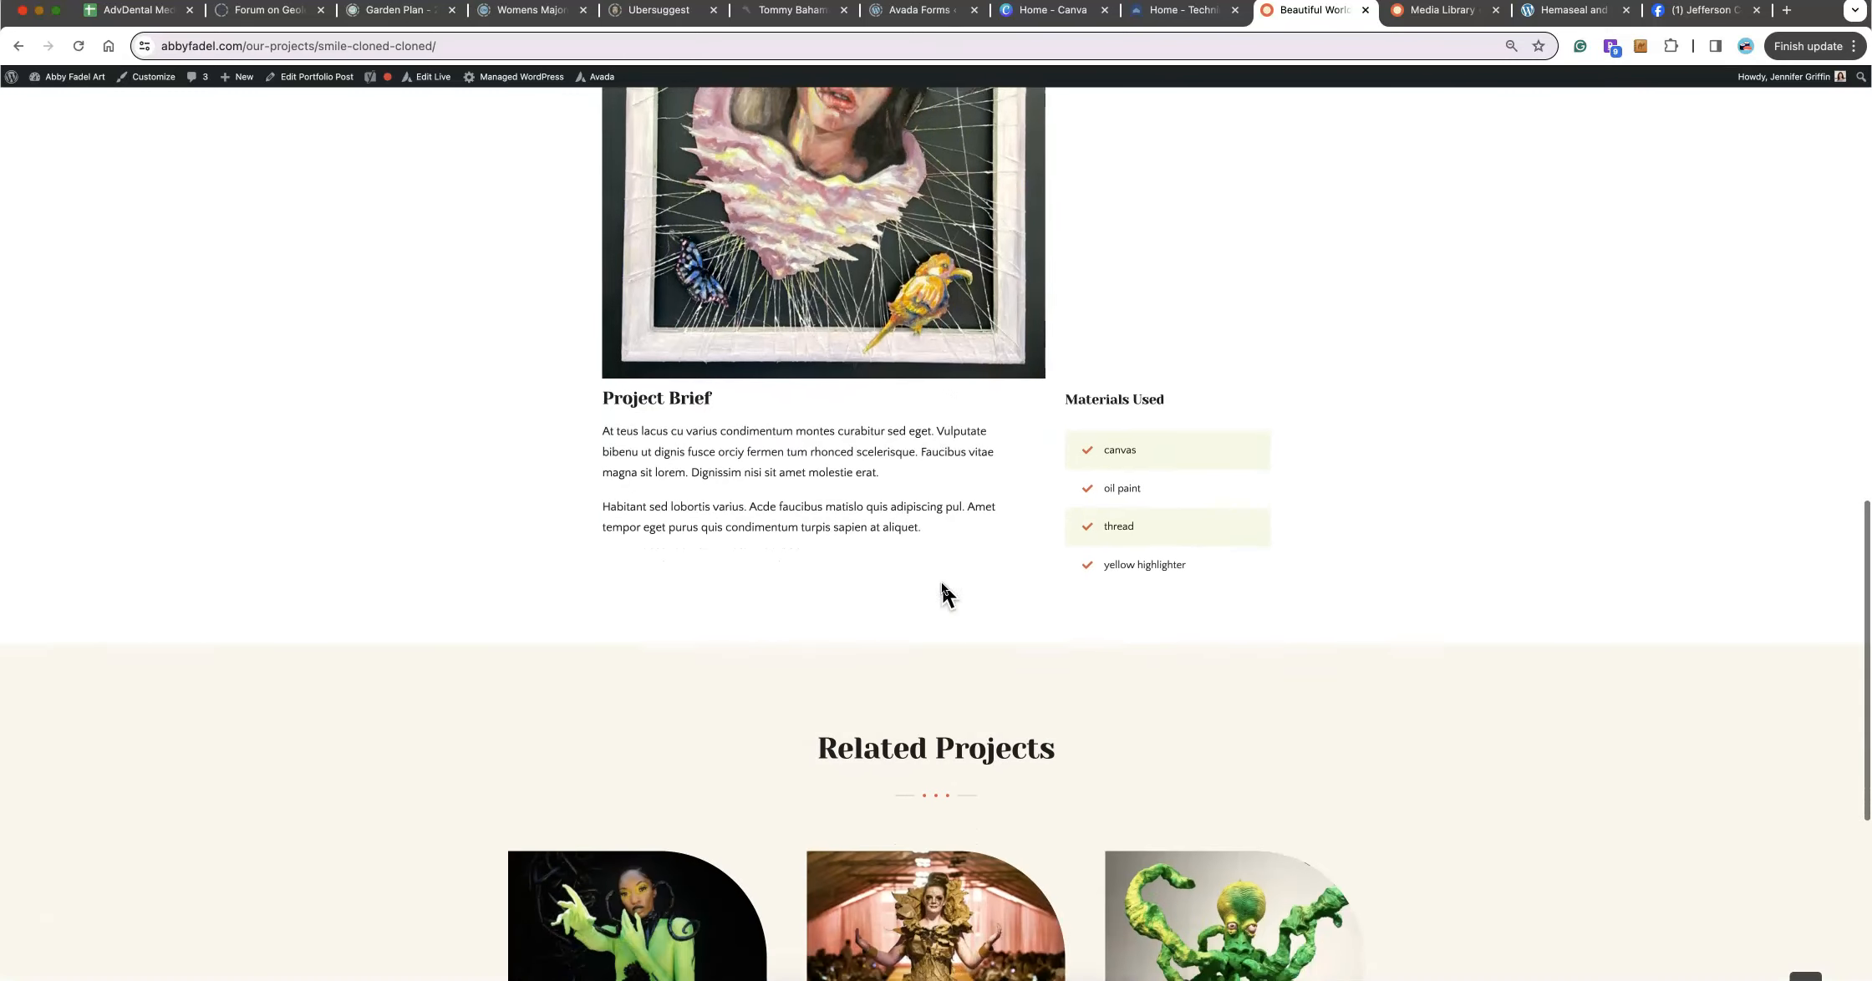
pyautogui.scroll(7, 942, 587)
pyautogui.scroll(20, 942, 587)
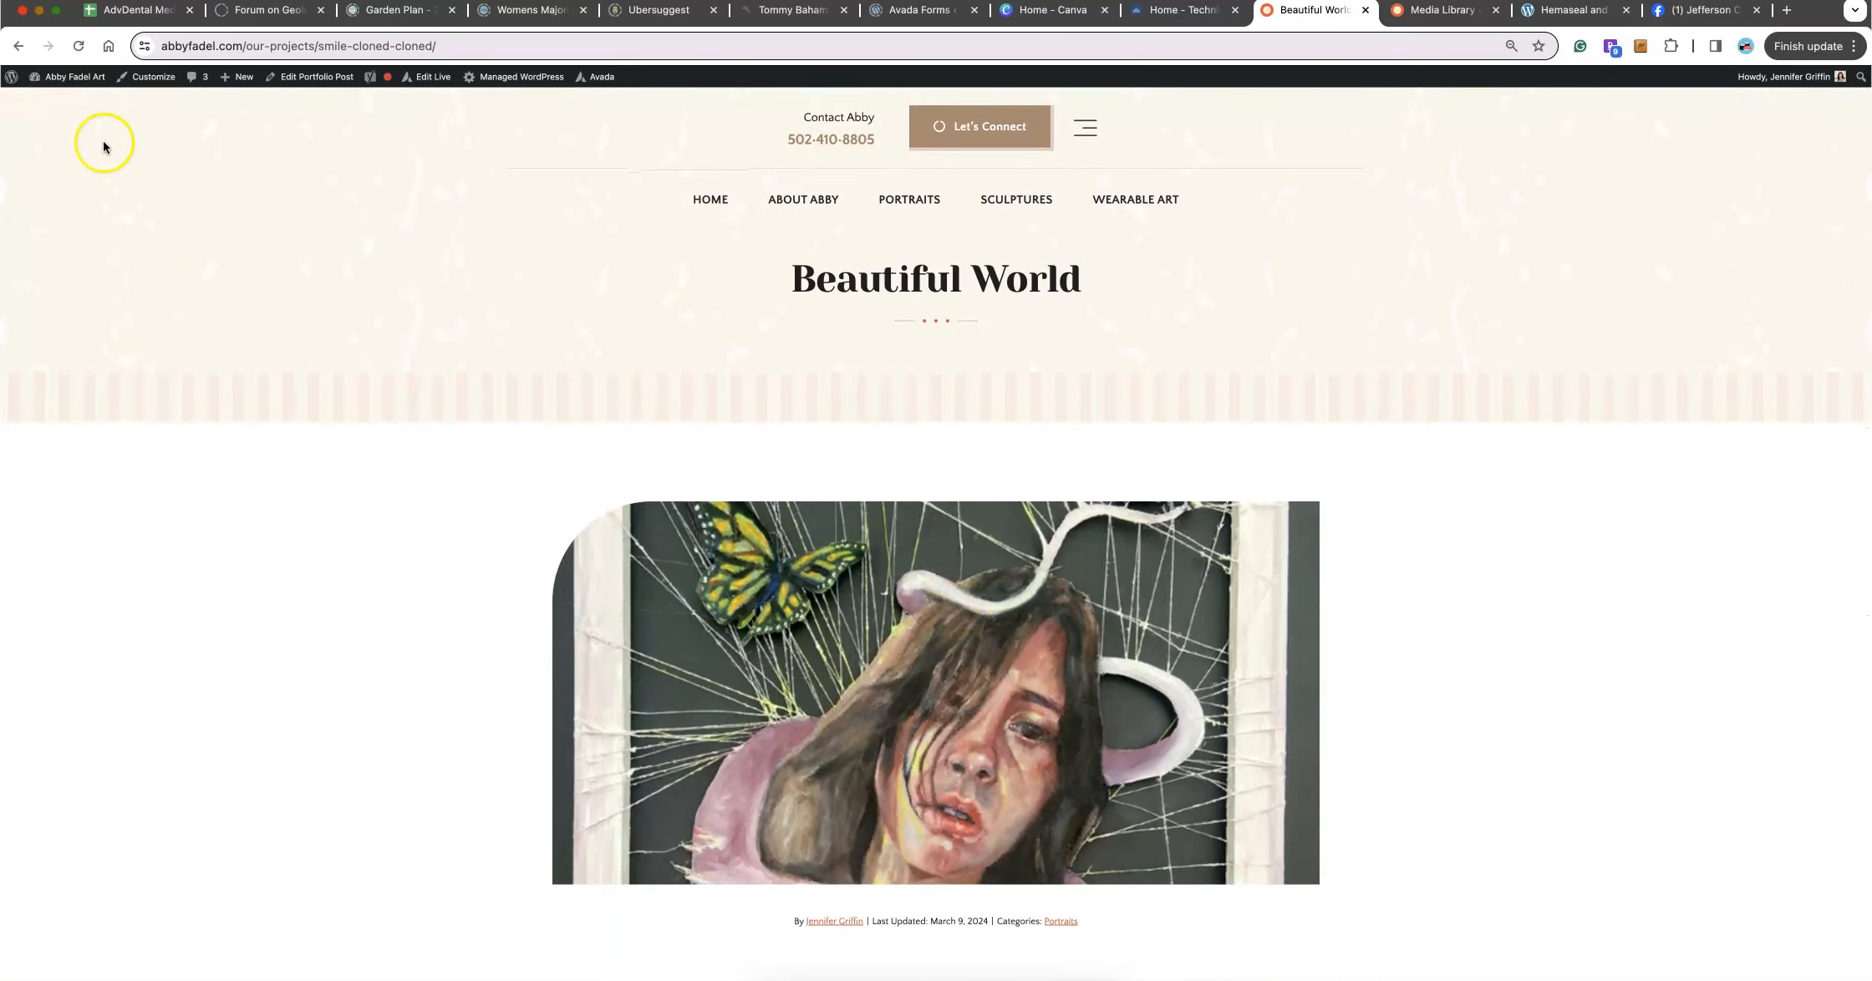
# - Open the portfolio list in the site's dashboard and move the Suck in Time (Cloned) draft to the trash
pyautogui.moveTo(67, 83)
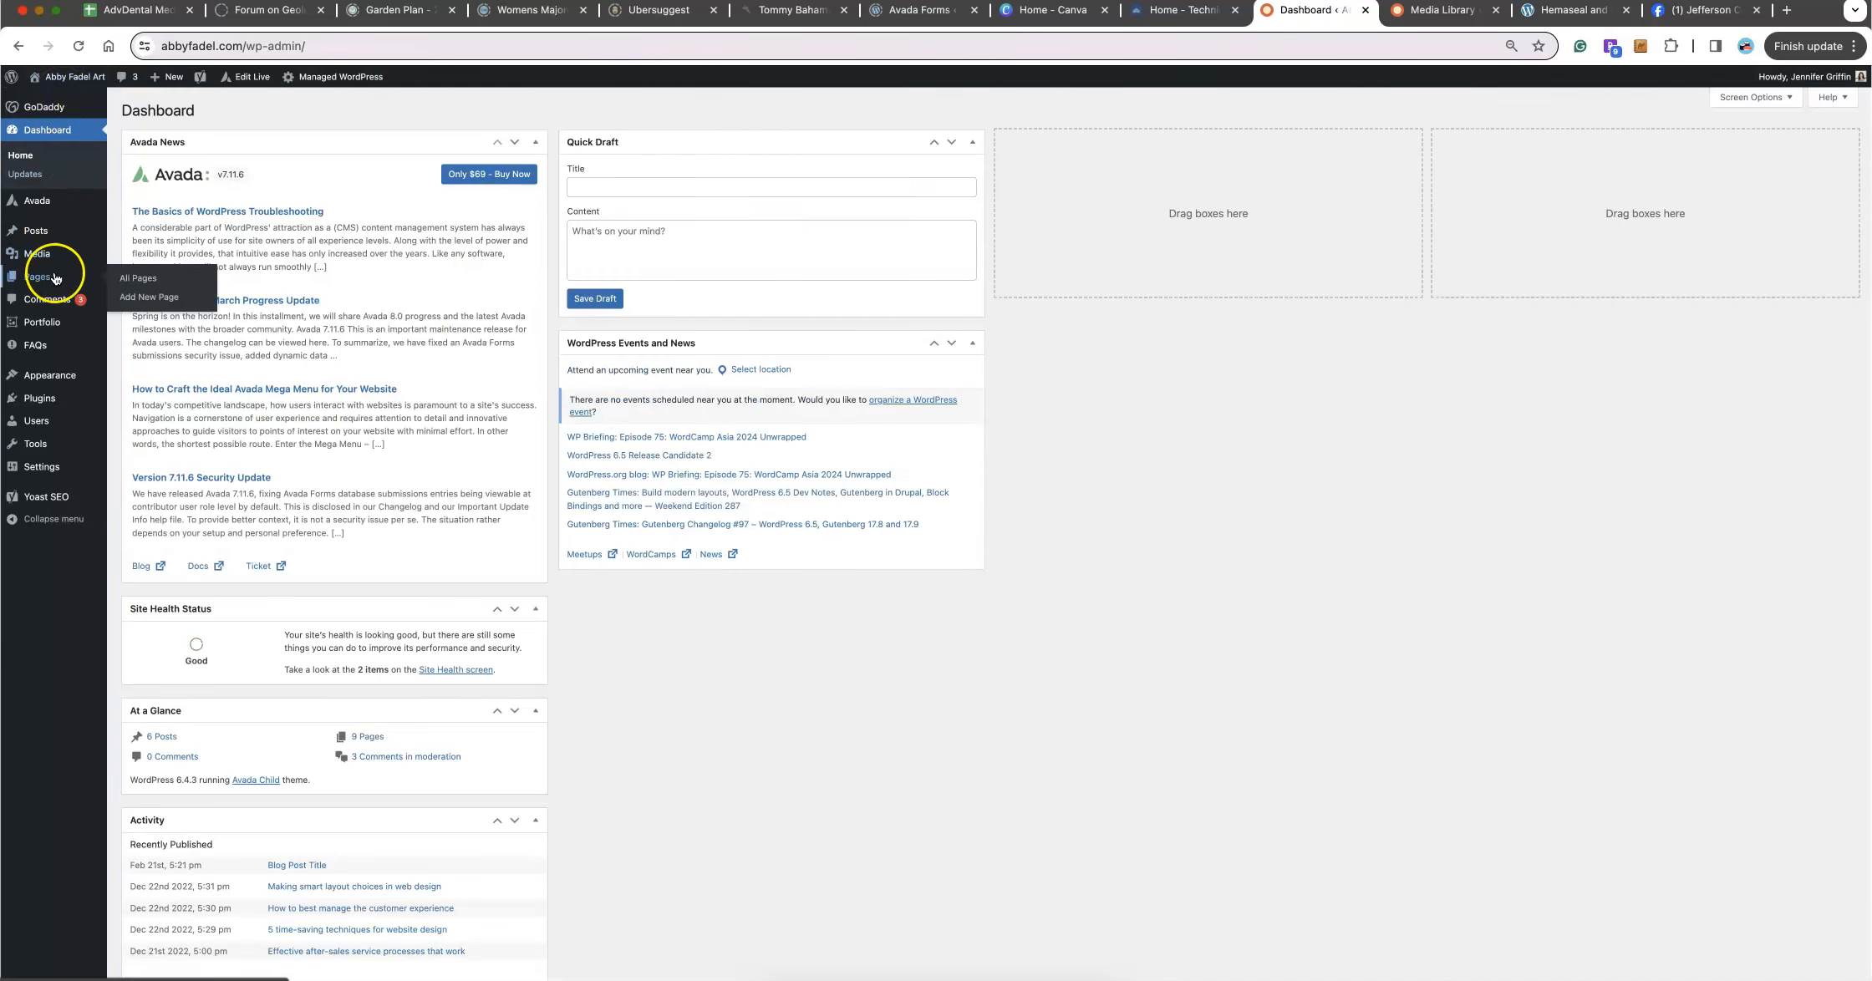
pyautogui.moveTo(54, 325)
pyautogui.click(138, 325)
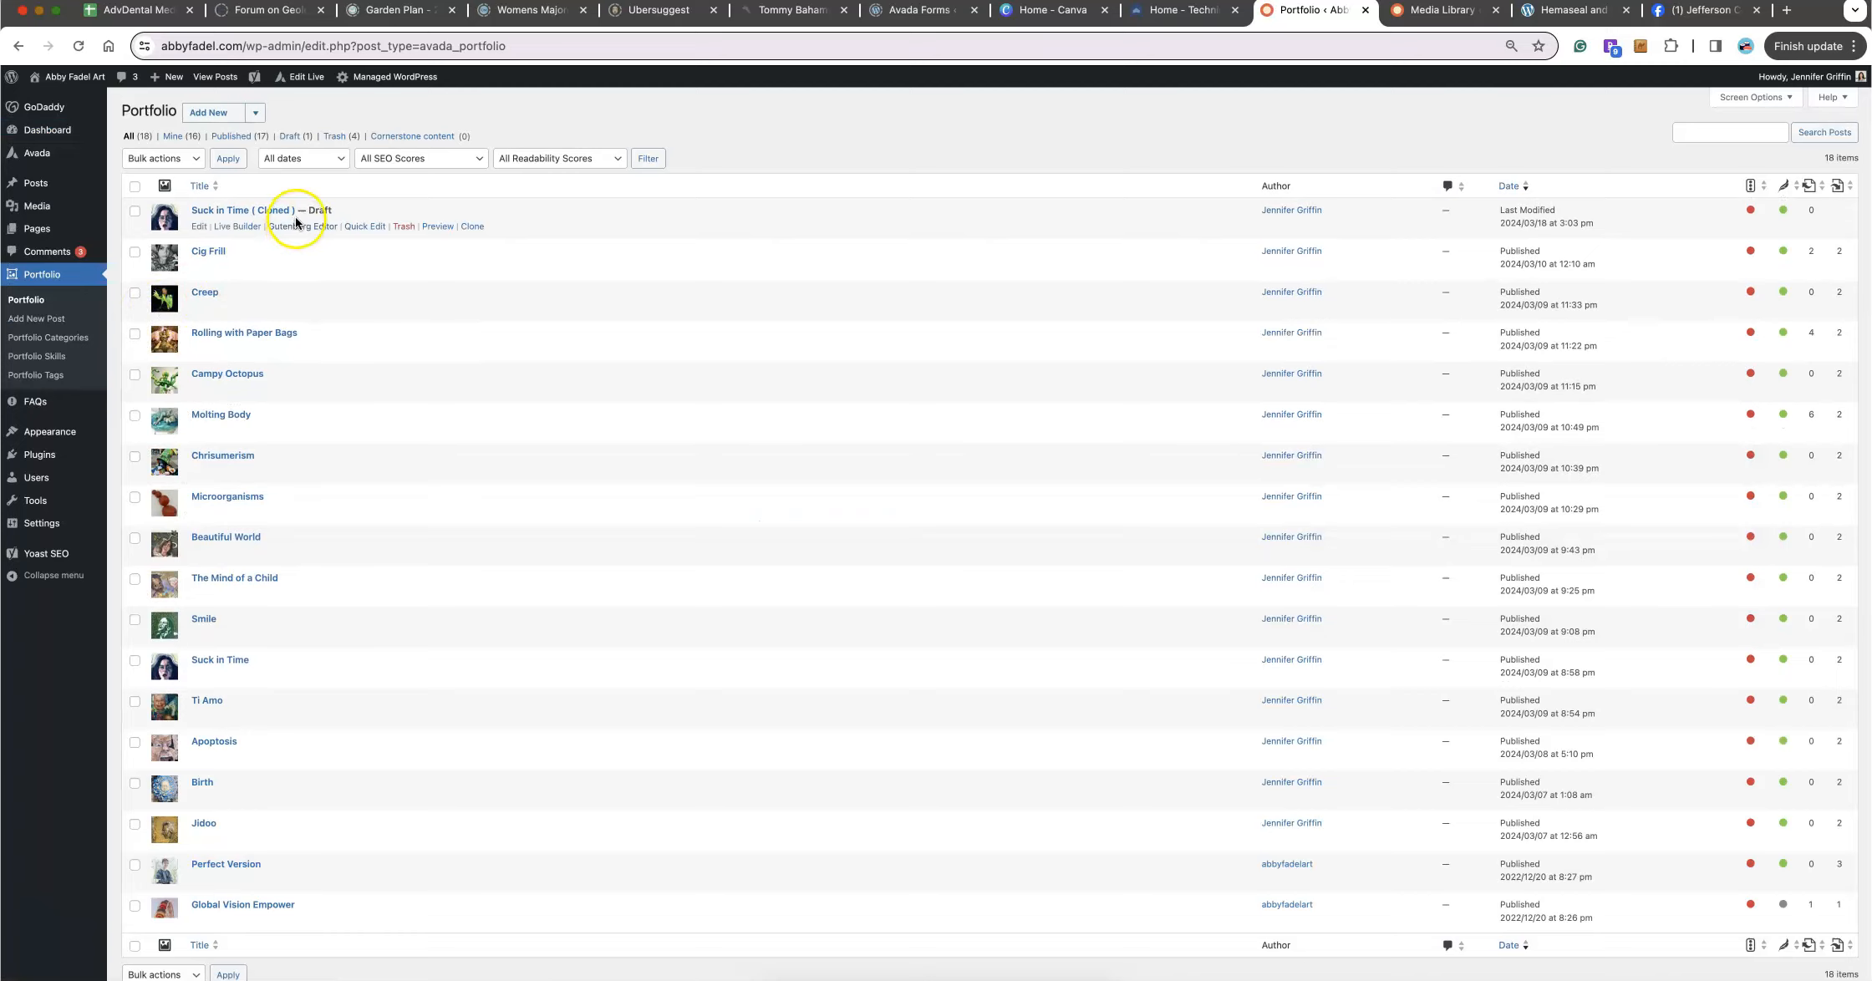
pyautogui.click(406, 229)
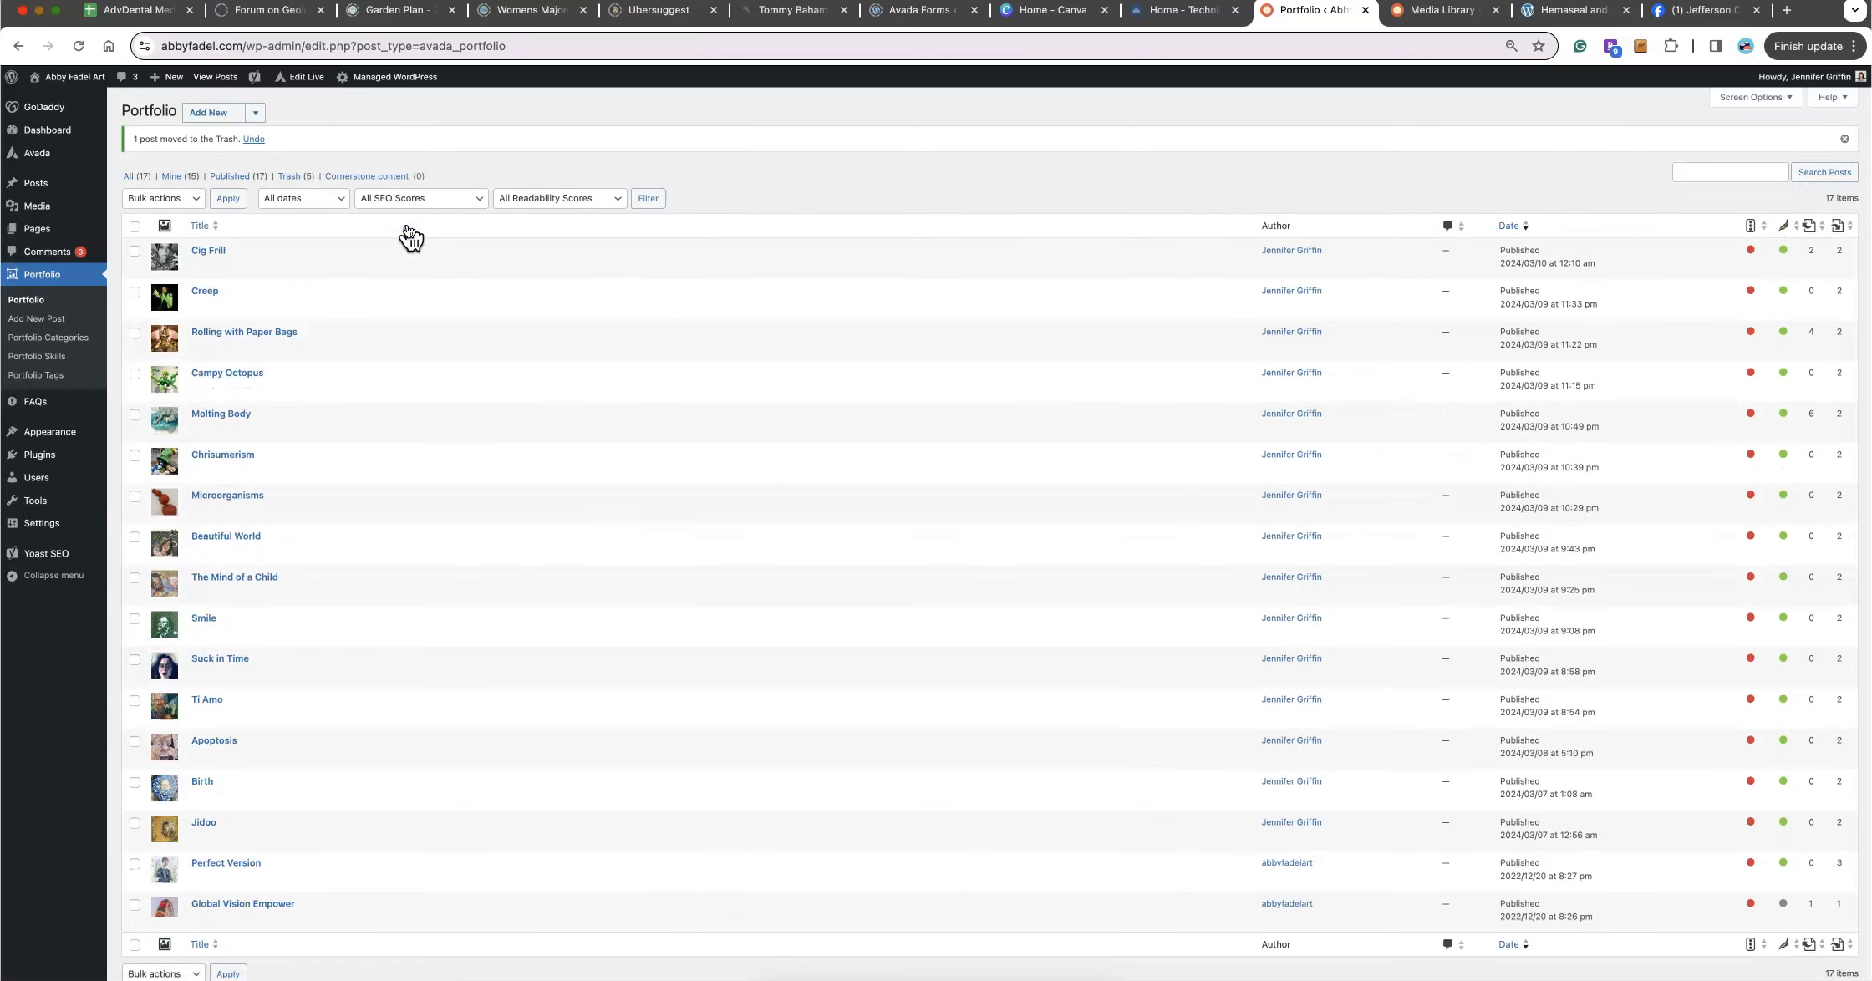
# - Clone the Beautiful World portfolio post and open the cloned draft for editing
pyautogui.scroll(-1, 351, 295)
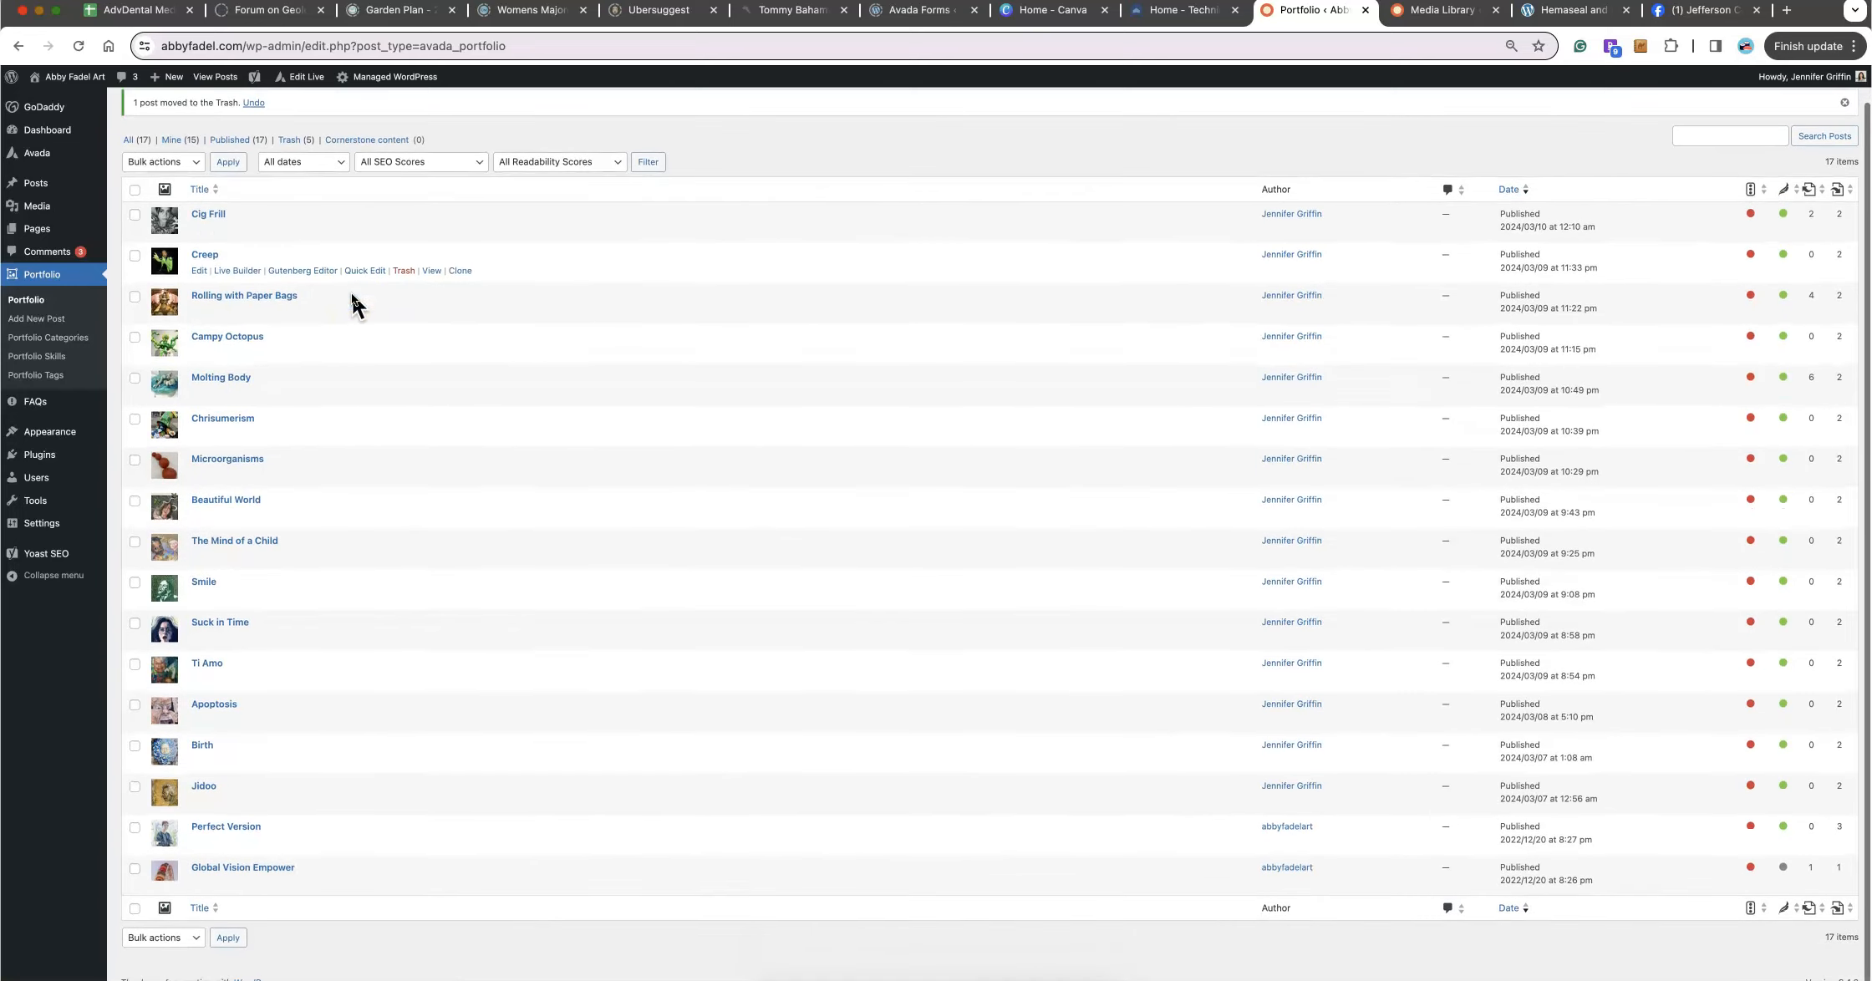
pyautogui.scroll(1, 351, 294)
pyautogui.scroll(-1, 351, 294)
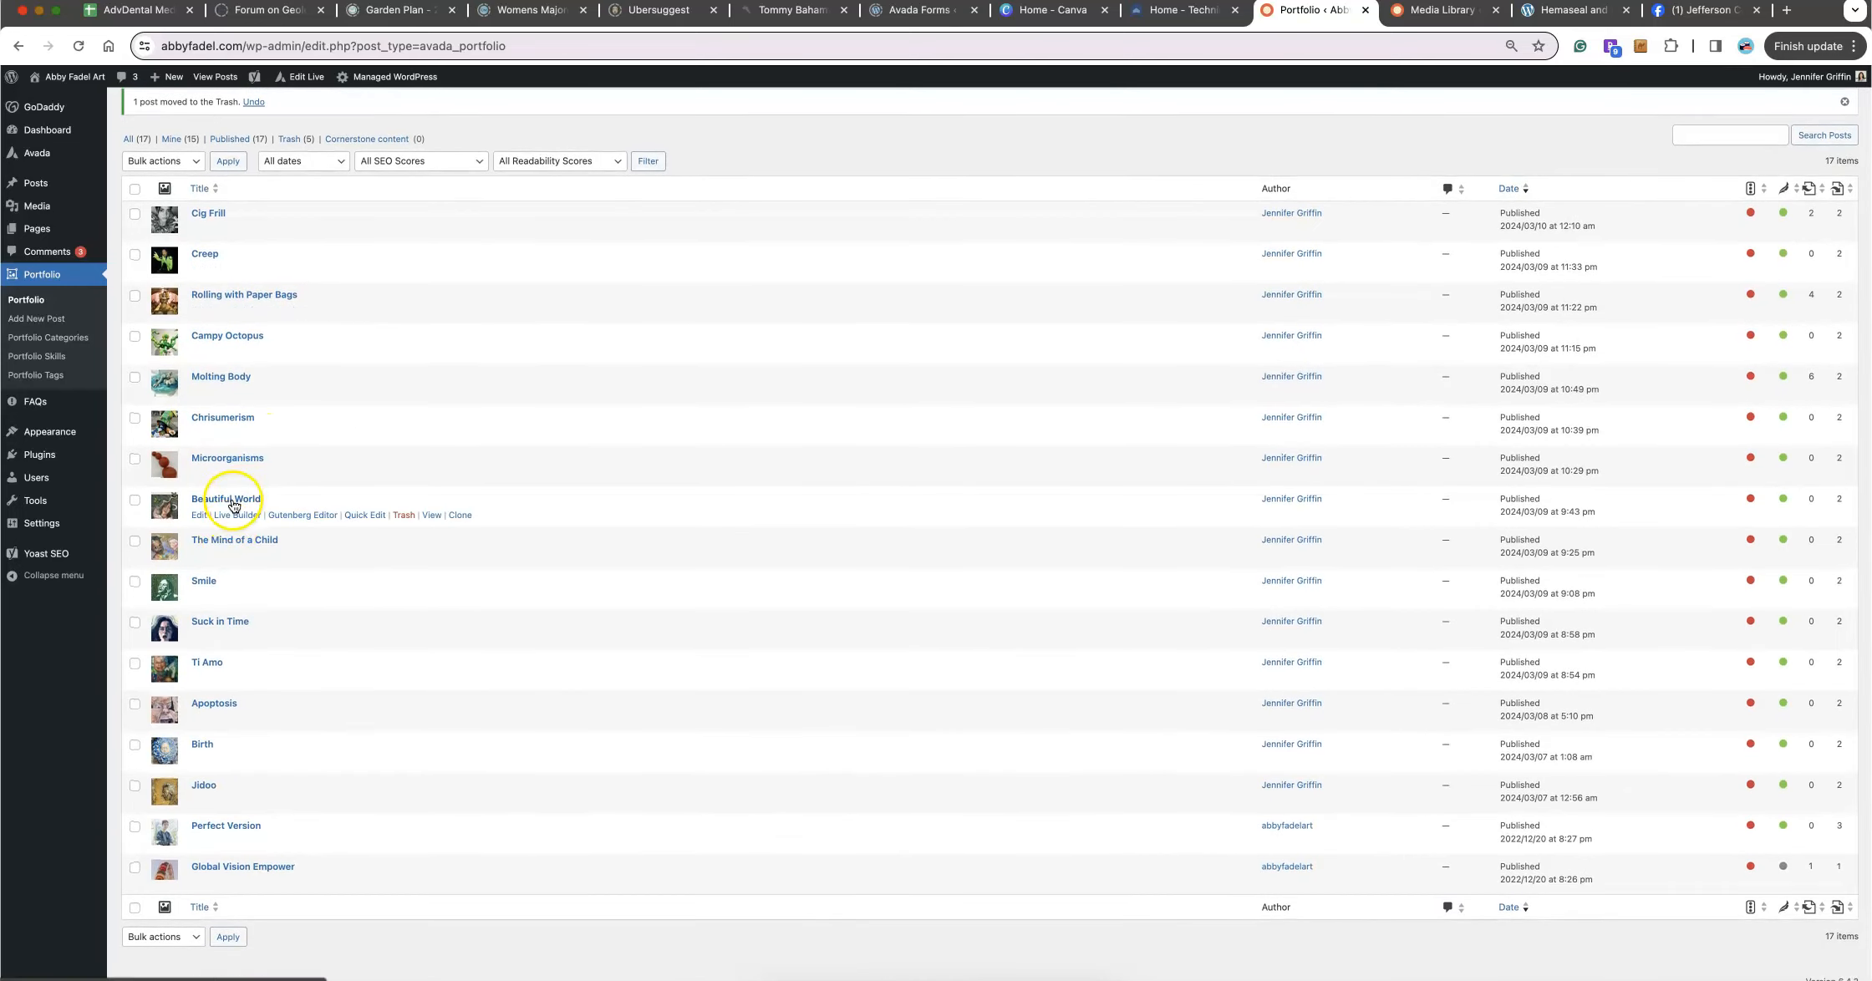
pyautogui.click(460, 515)
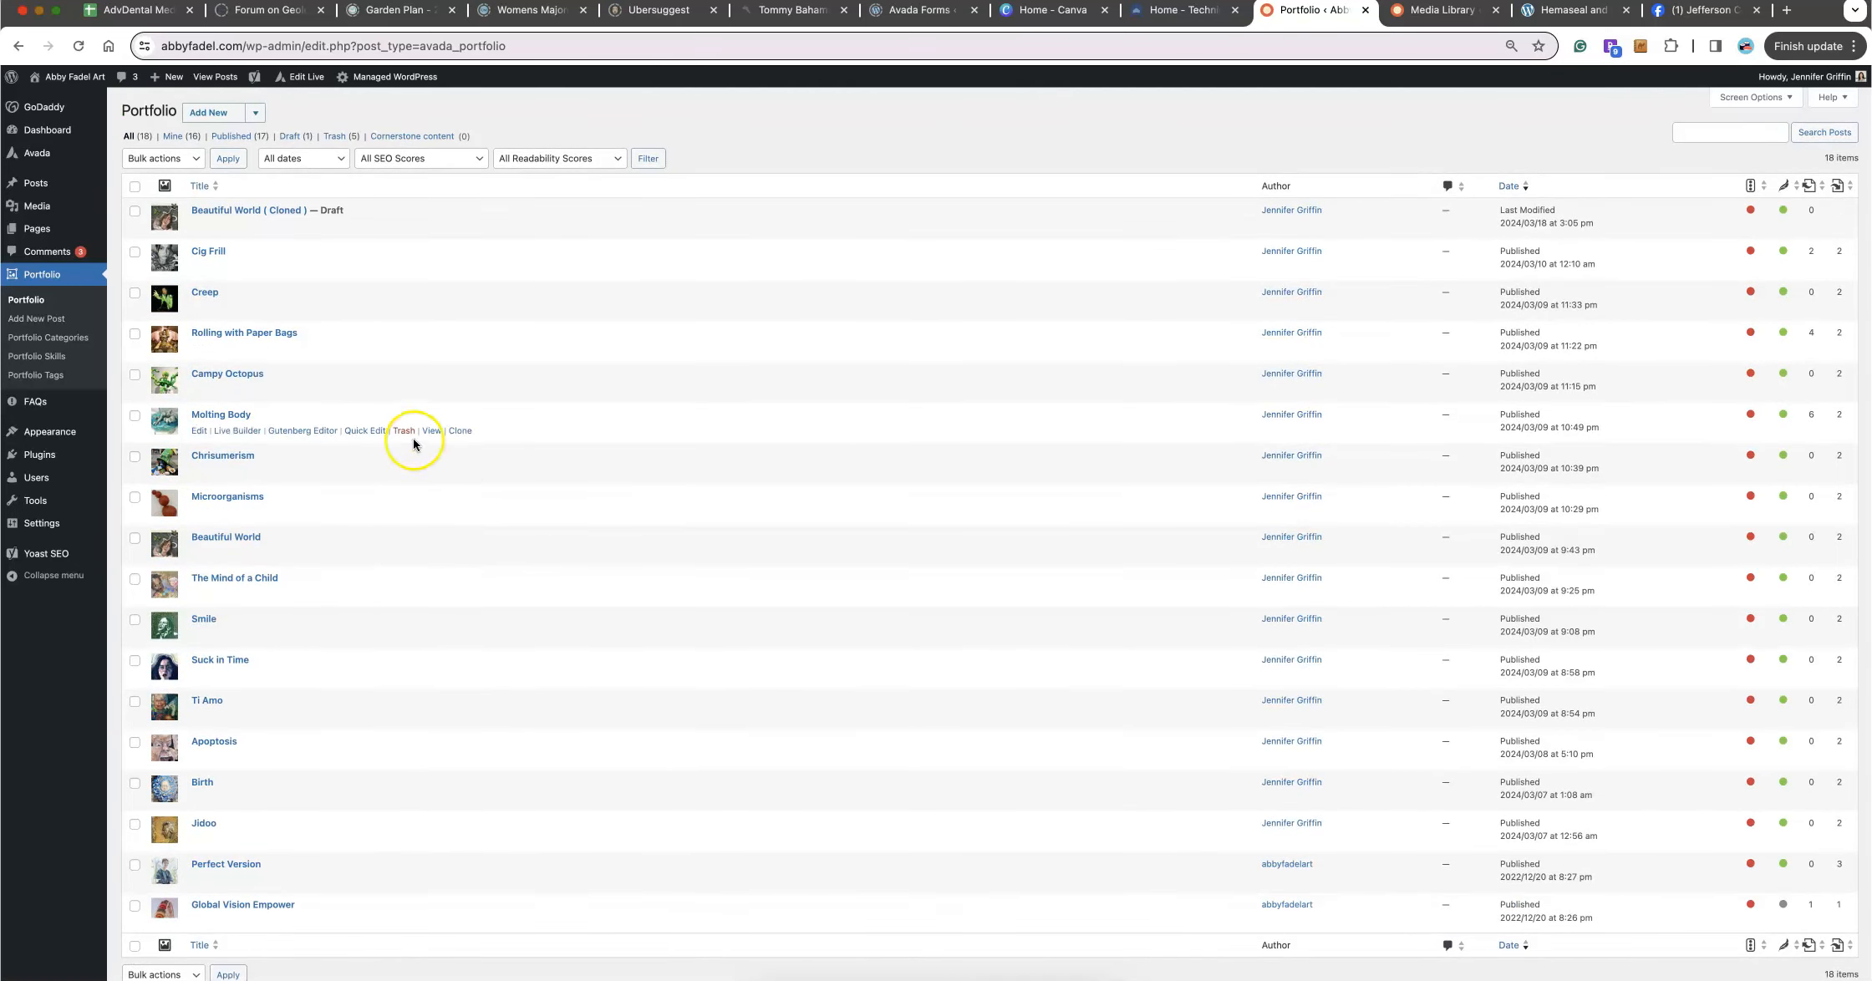
pyautogui.click(198, 227)
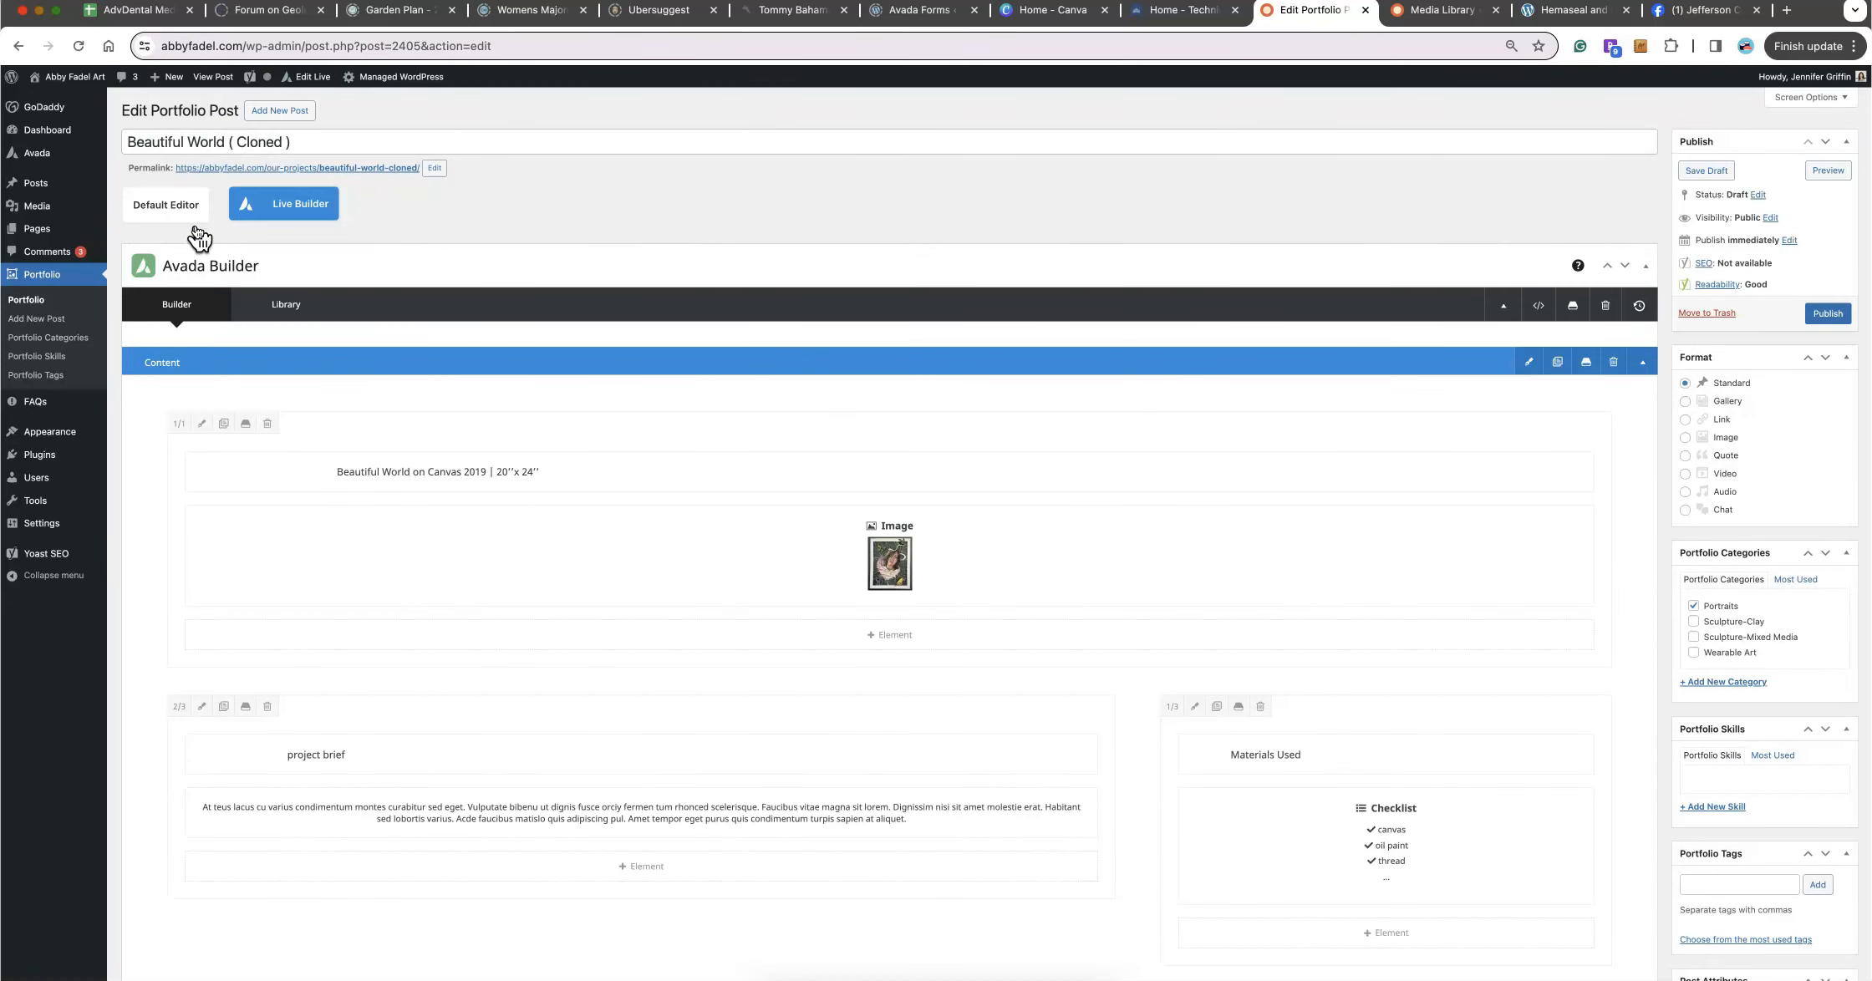
# - Change the title element's first line to "This is a TEST piece for" plus the artist's first name, set its year to 2024, and save
pyautogui.click(372, 428)
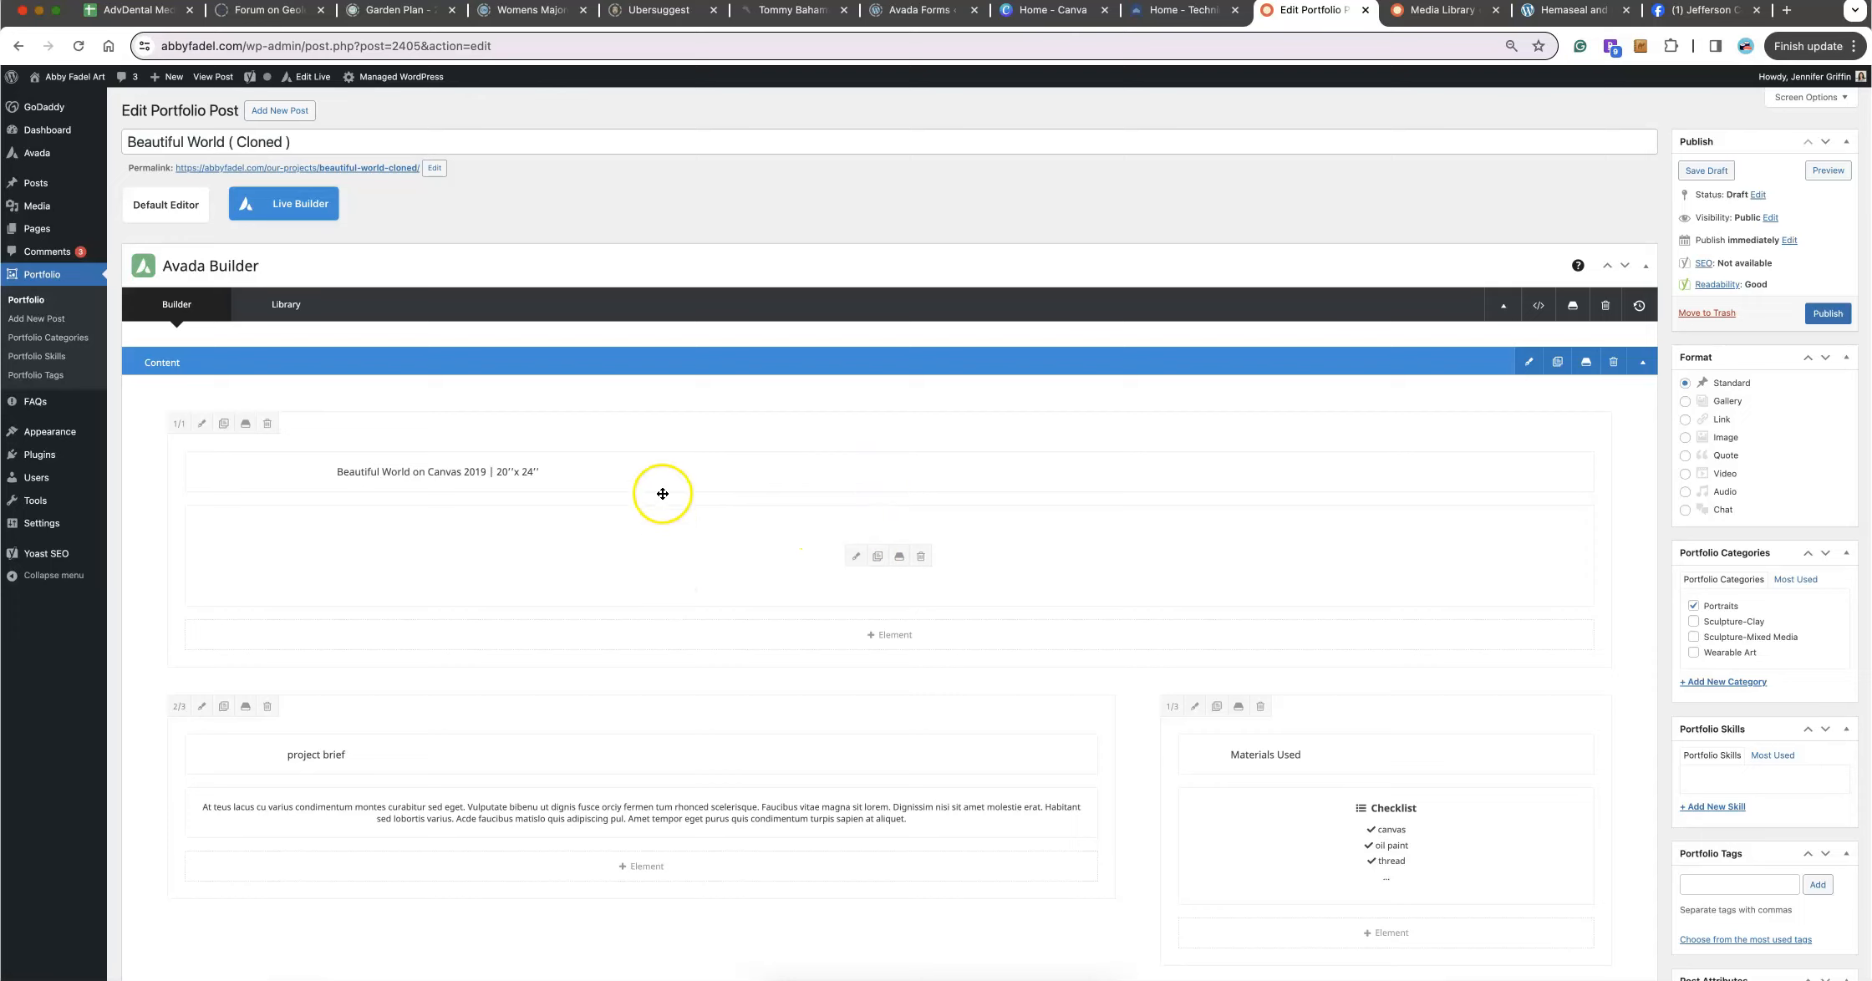
pyautogui.click(854, 472)
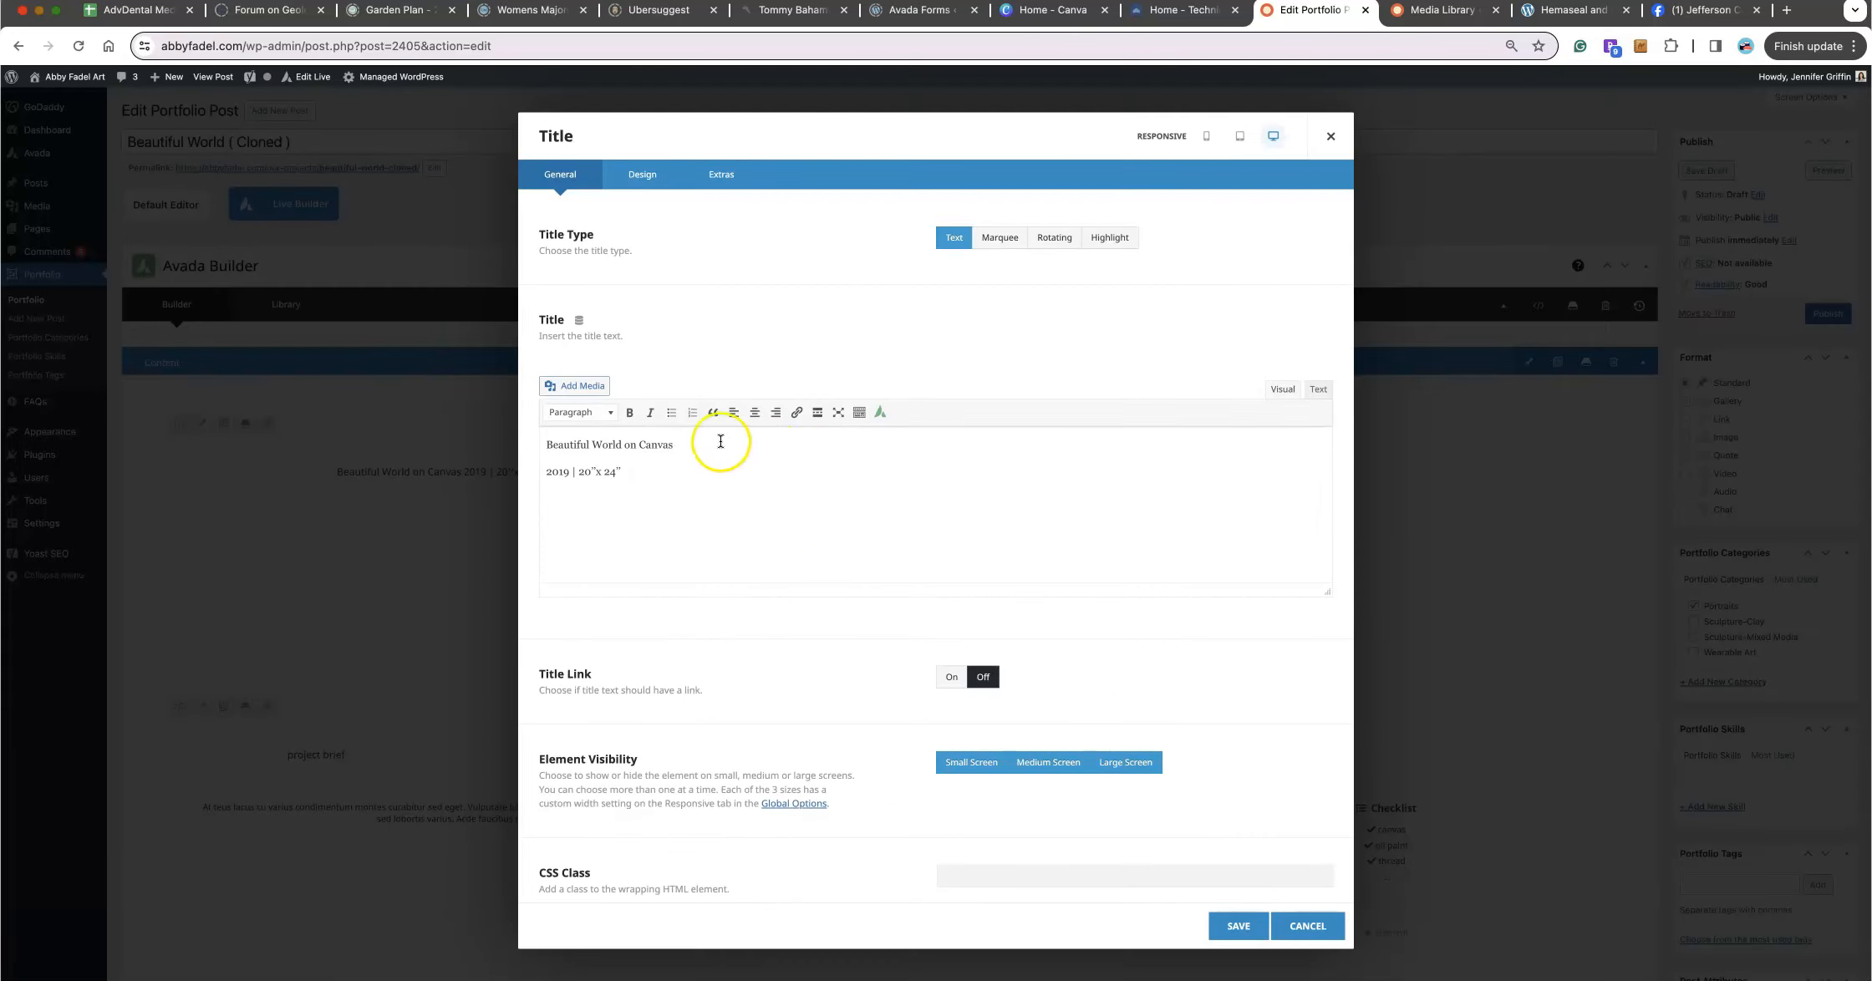
pyautogui.moveTo(673, 445); pyautogui.dragTo(480, 443)
pyautogui.press('BackSpace')
pyautogui.write('This is a')
pyautogui.click(569, 470)
pyautogui.press('BackSpace')
pyautogui.press('BackSpace')
pyautogui.write('24')
pyautogui.click(668, 480)
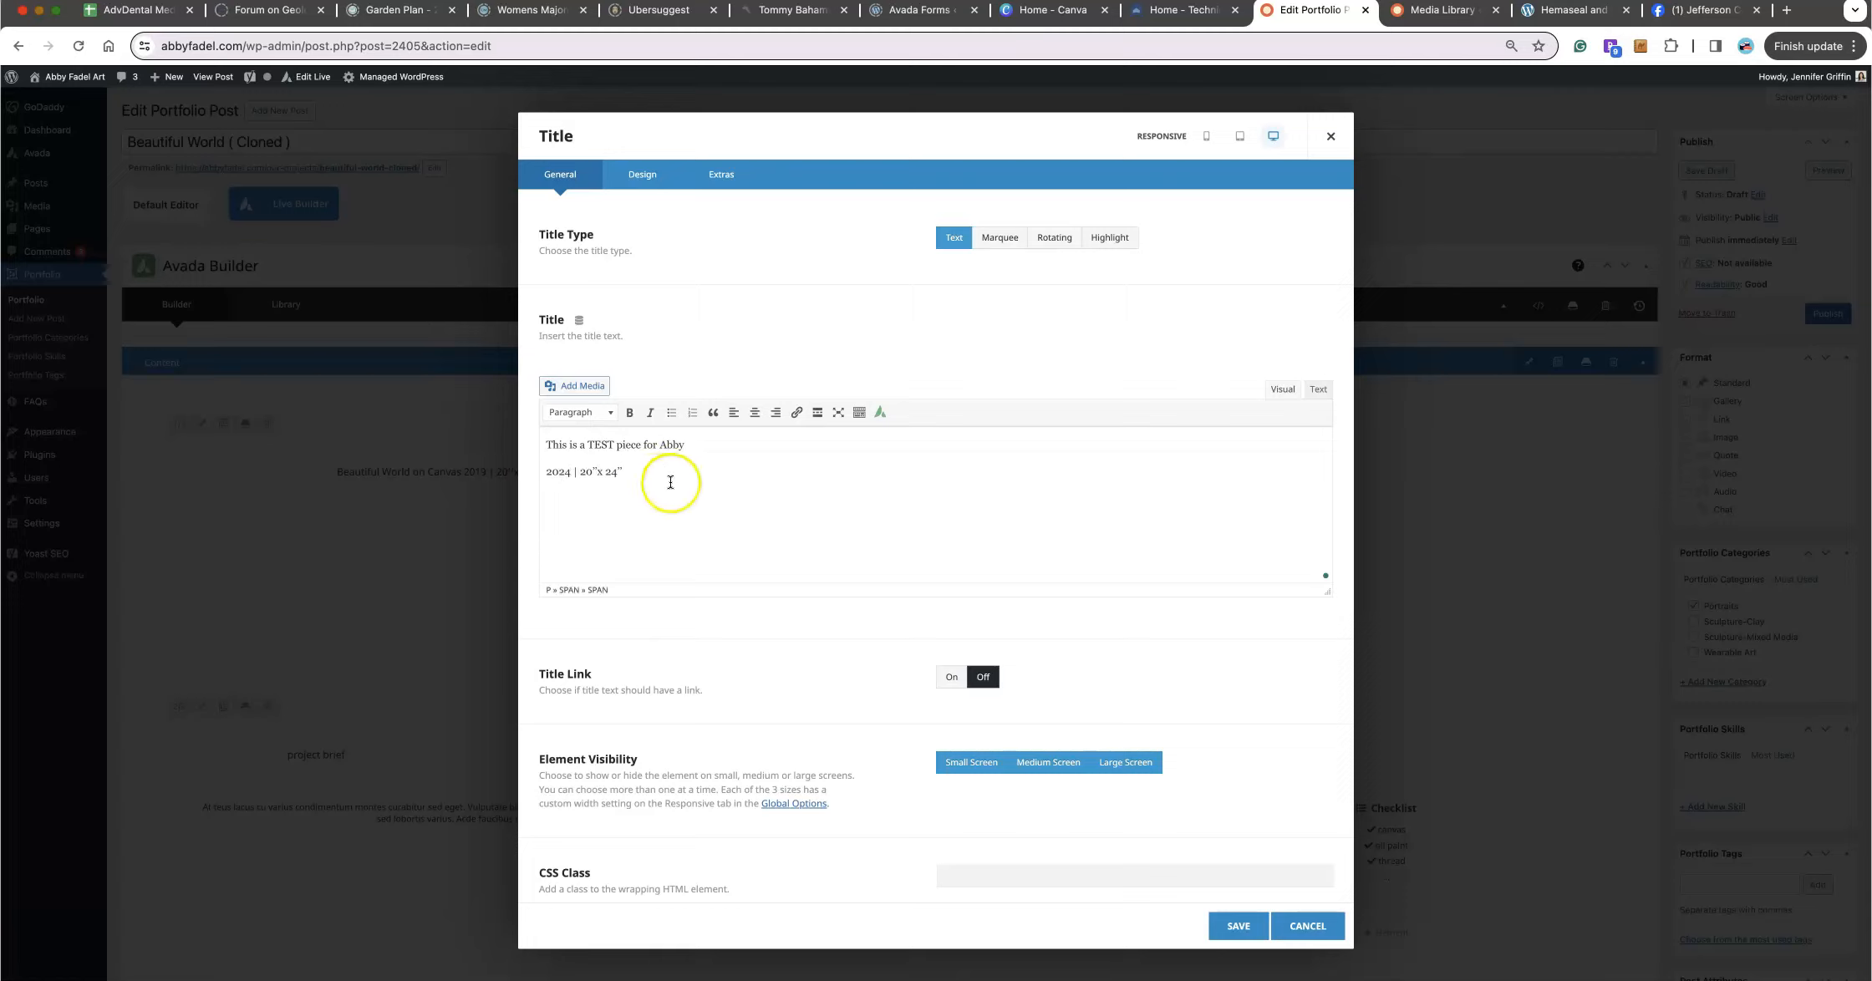
pyautogui.click(1235, 925)
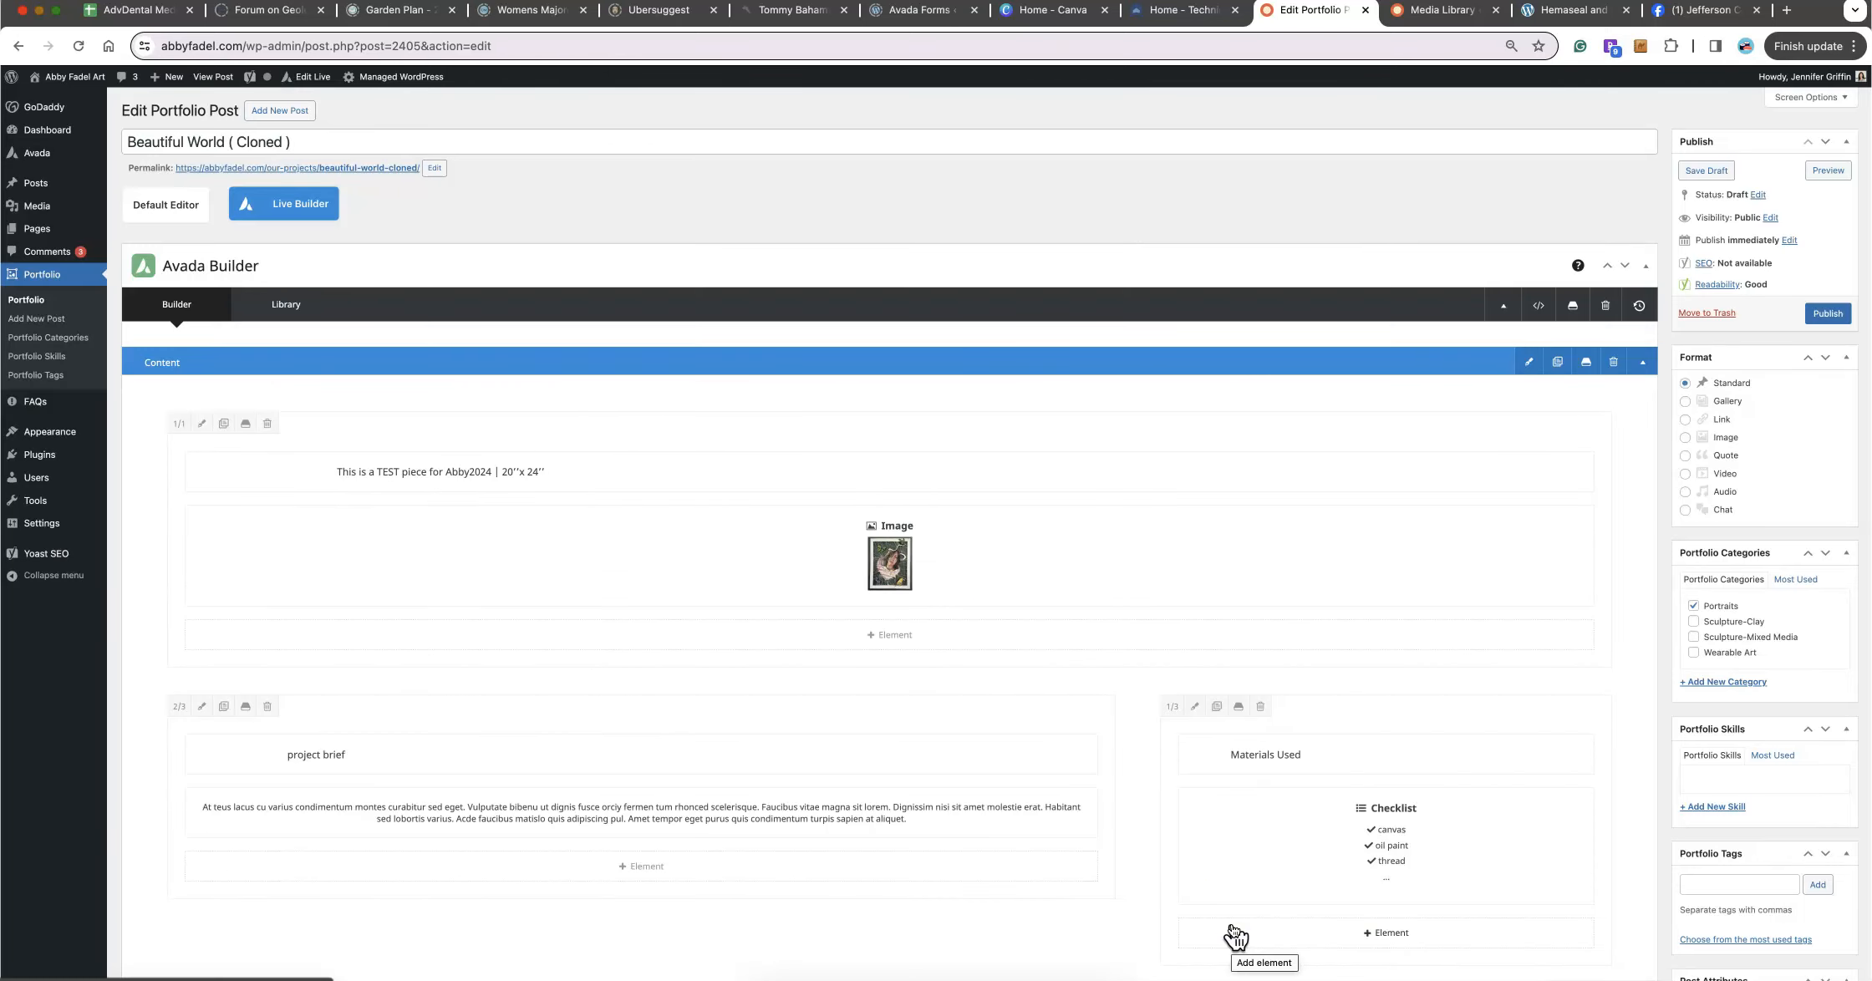
# - Remove the existing picture from the image element and upload IMG_5242.jpg from Downloads as its replacement
pyautogui.click(857, 556)
pyautogui.click(1270, 459)
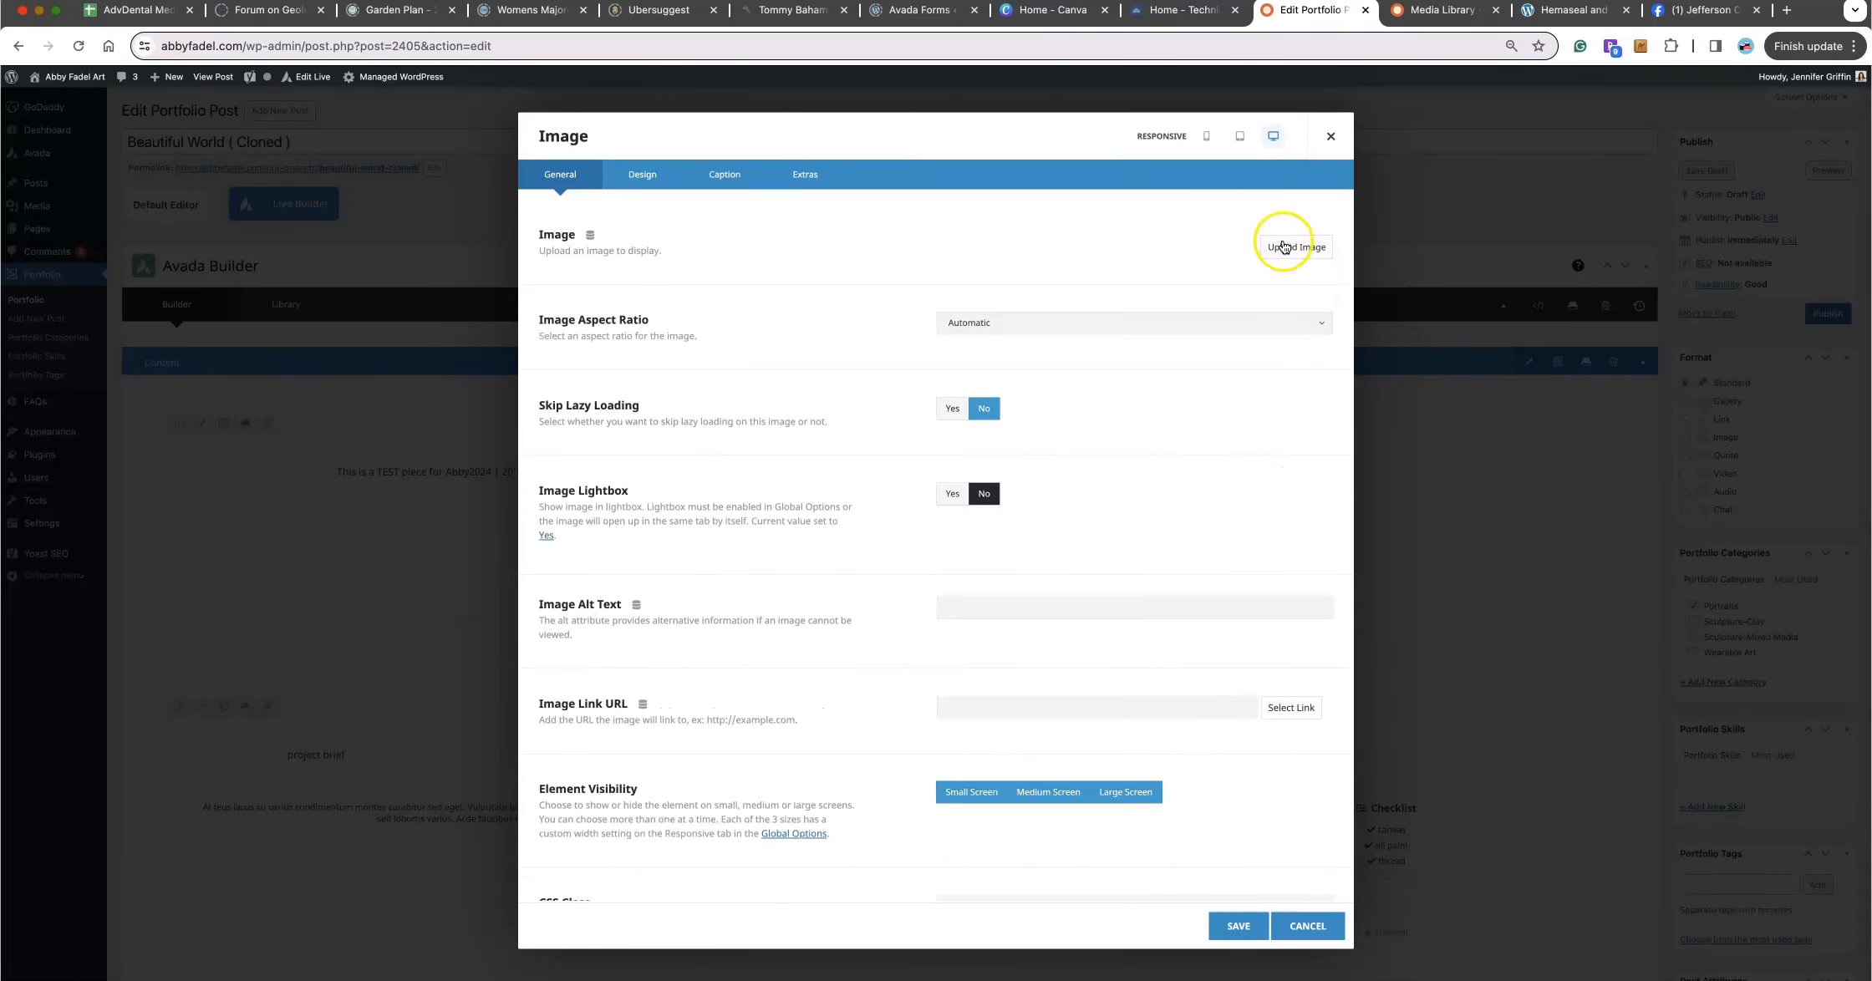
pyautogui.click(1284, 244)
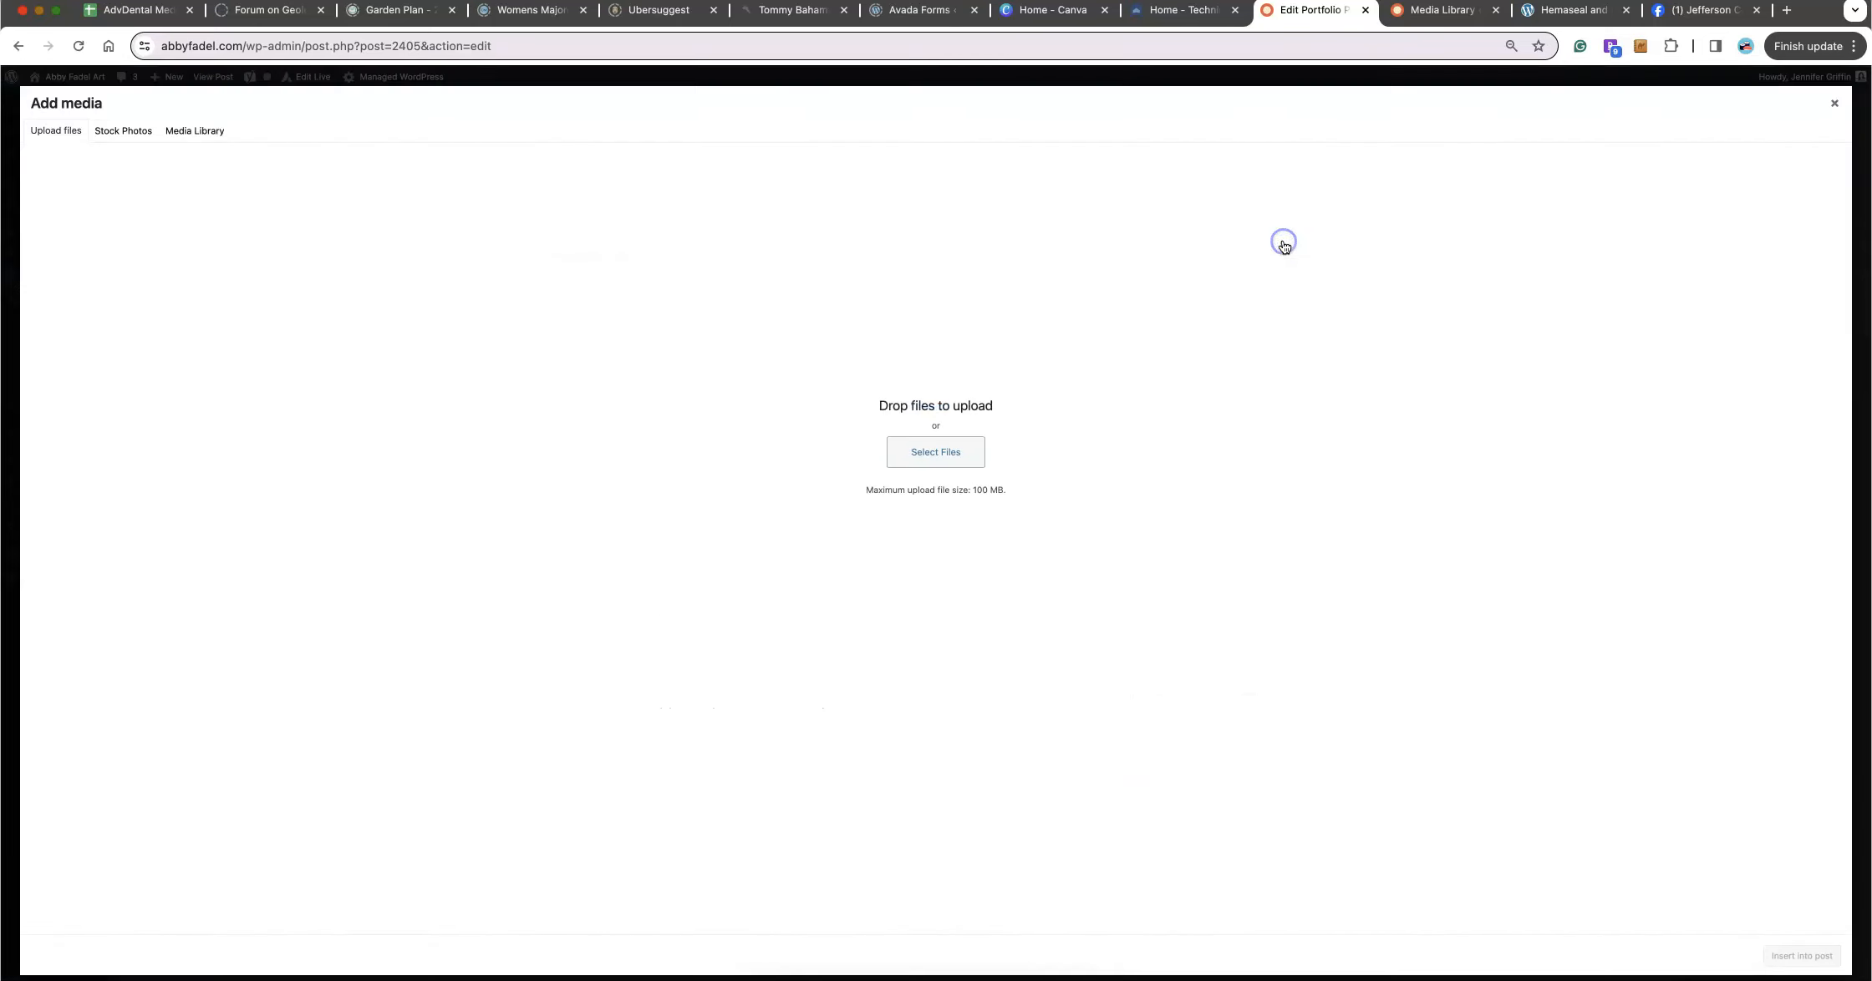
pyautogui.click(964, 453)
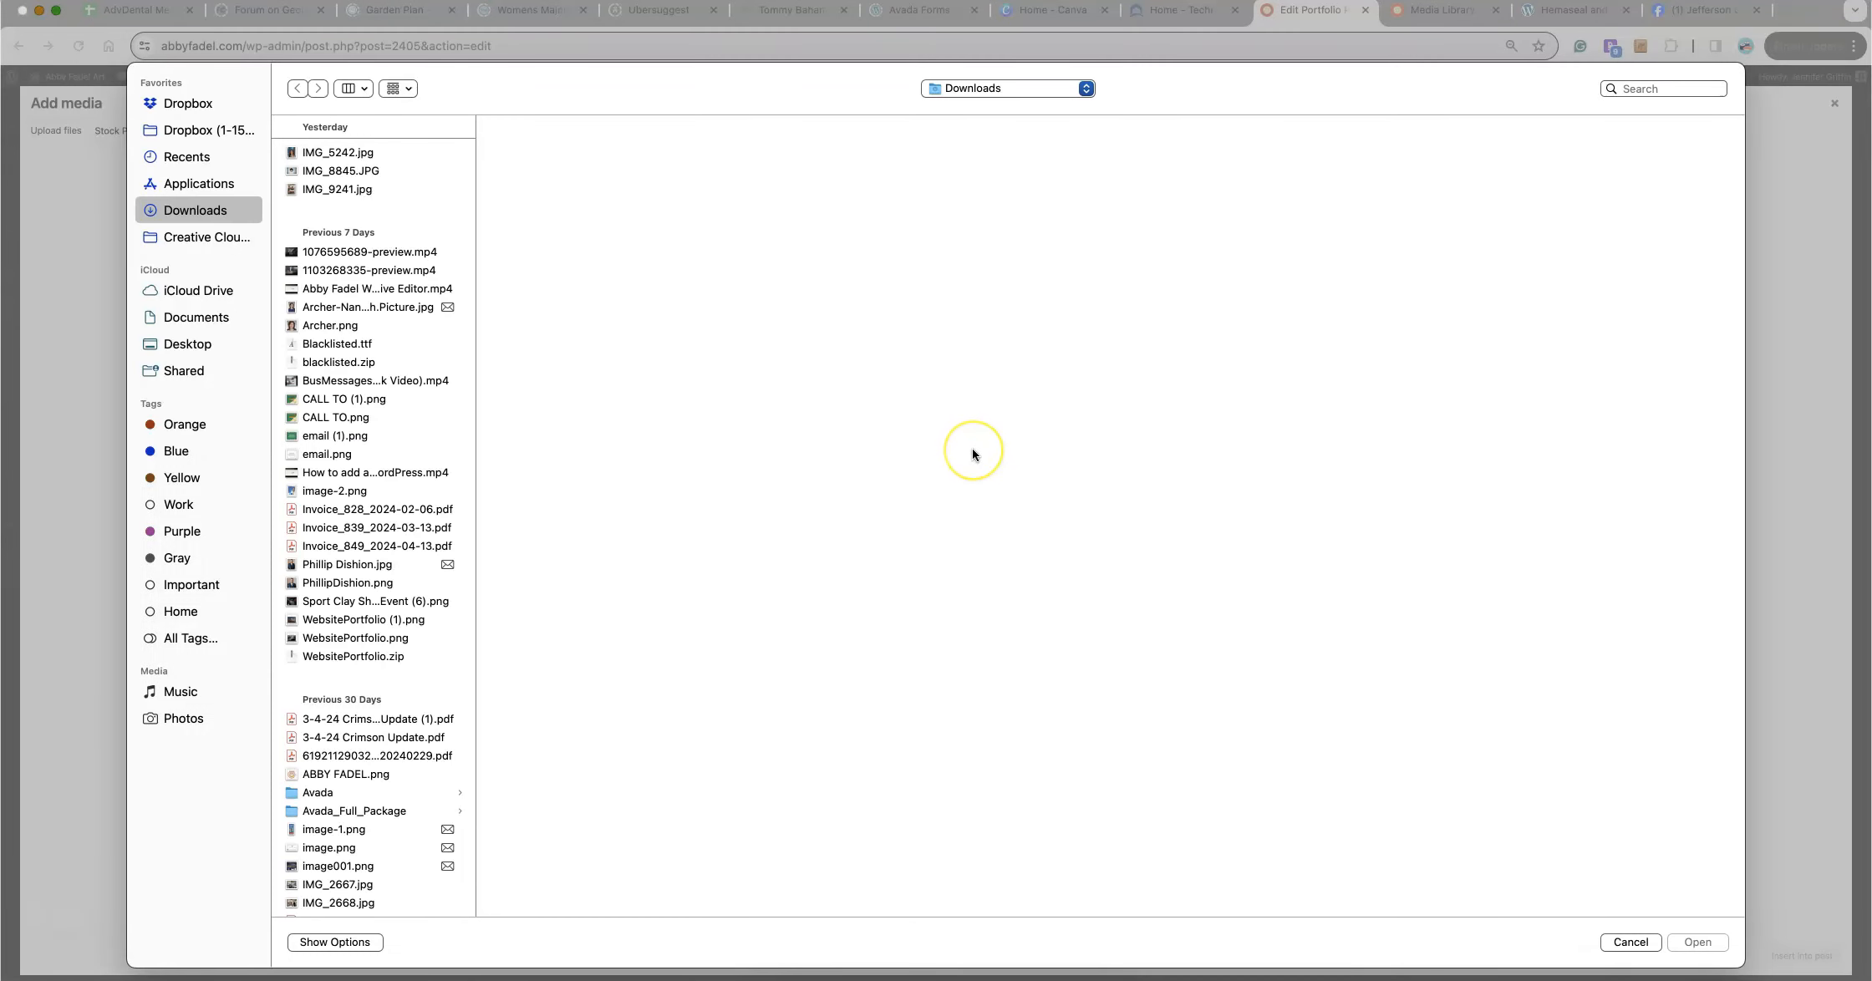
pyautogui.click(315, 154)
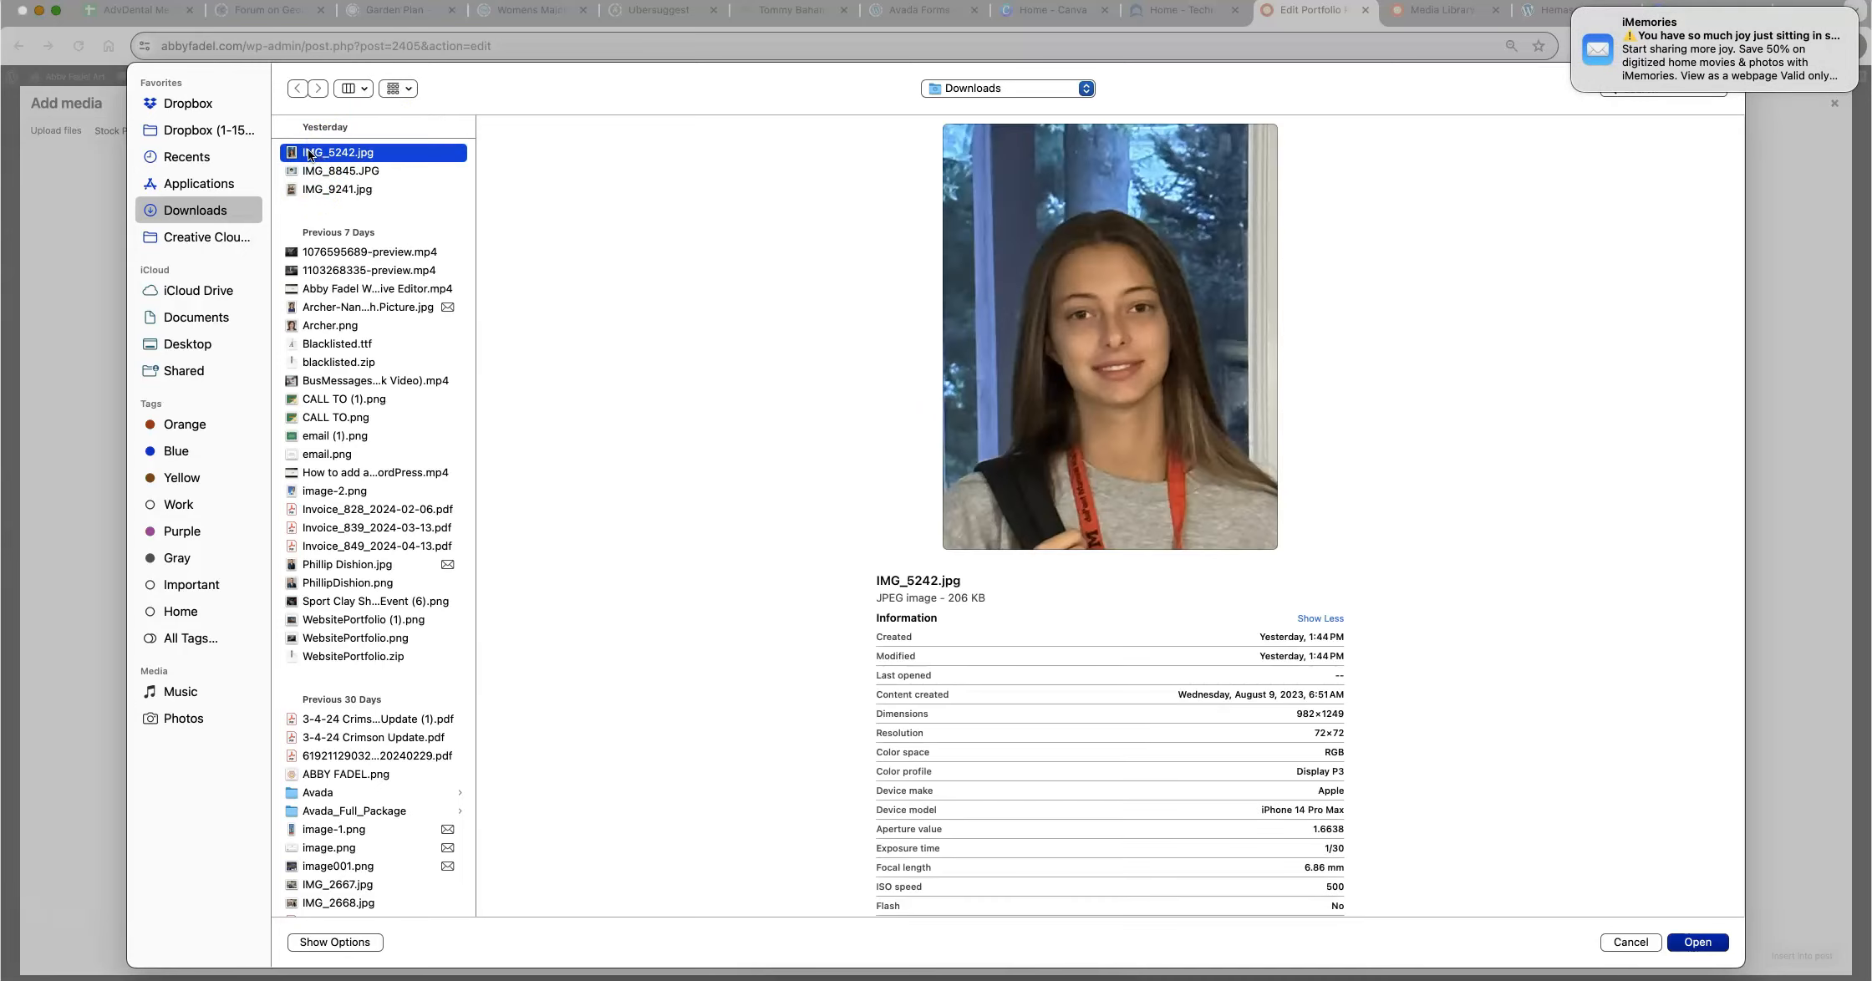
pyautogui.click(1696, 947)
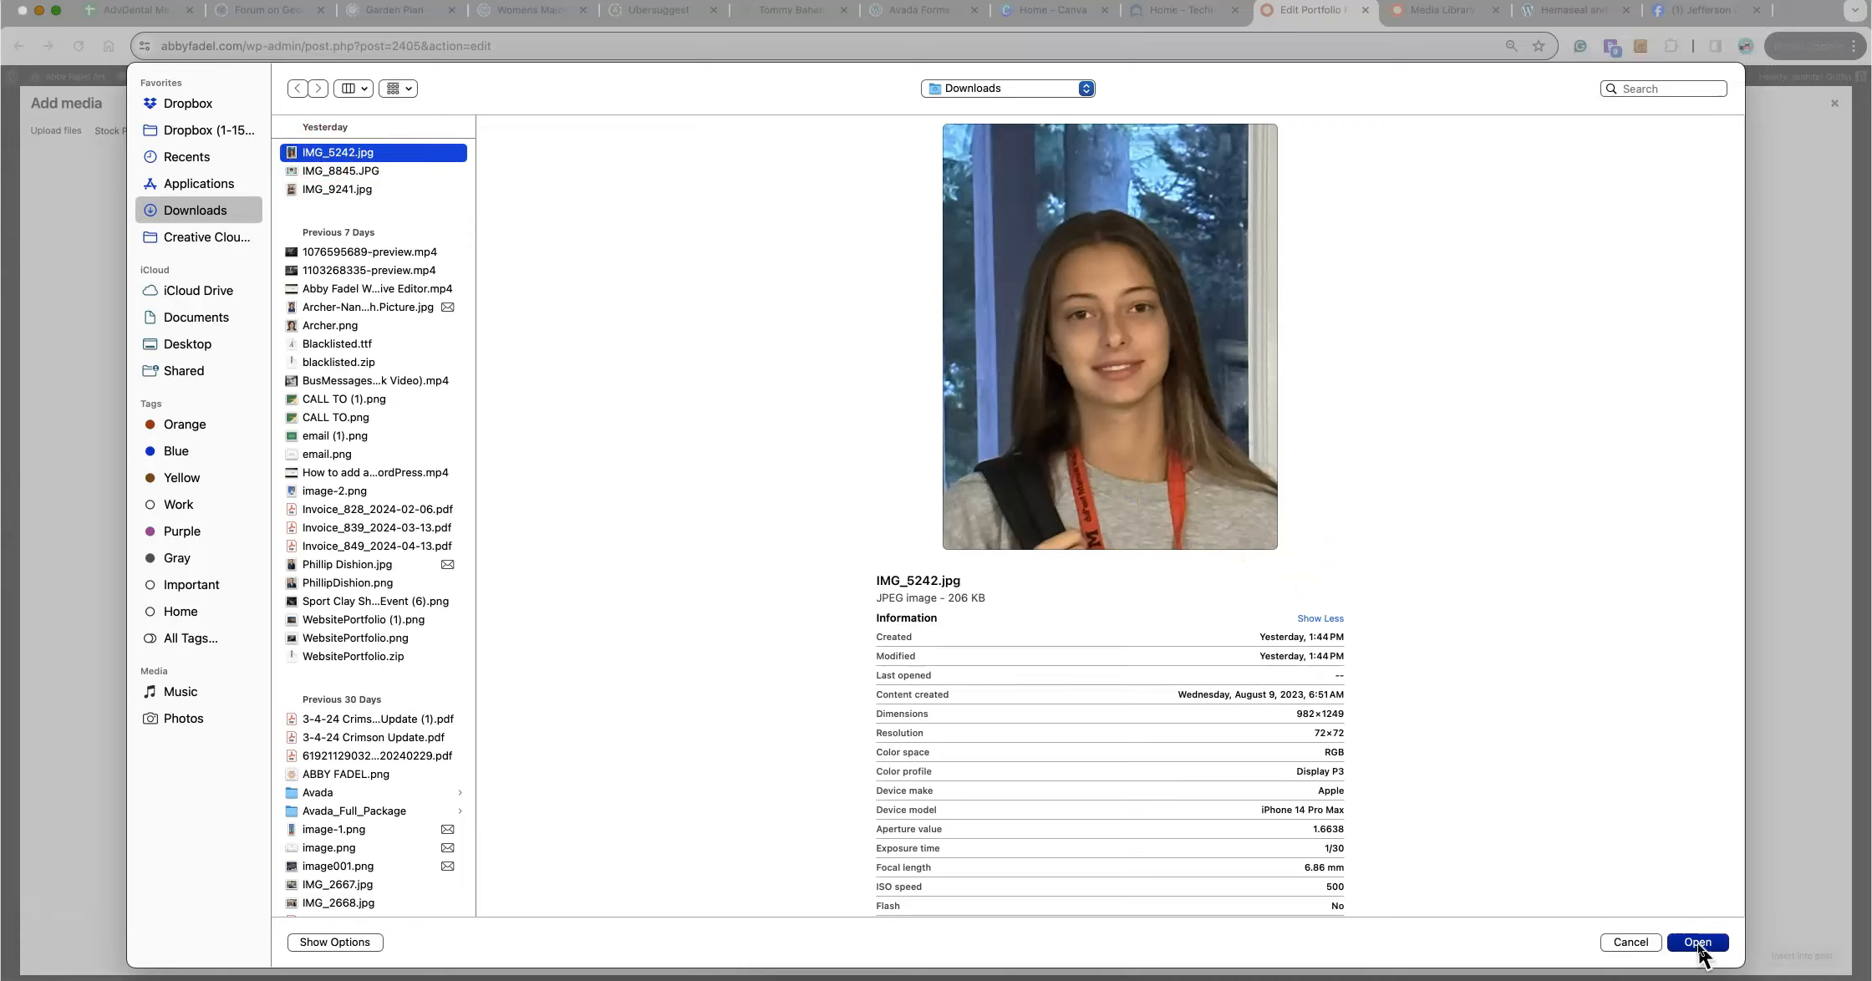
pyautogui.moveTo(1296, 713); pyautogui.dragTo(1344, 714)
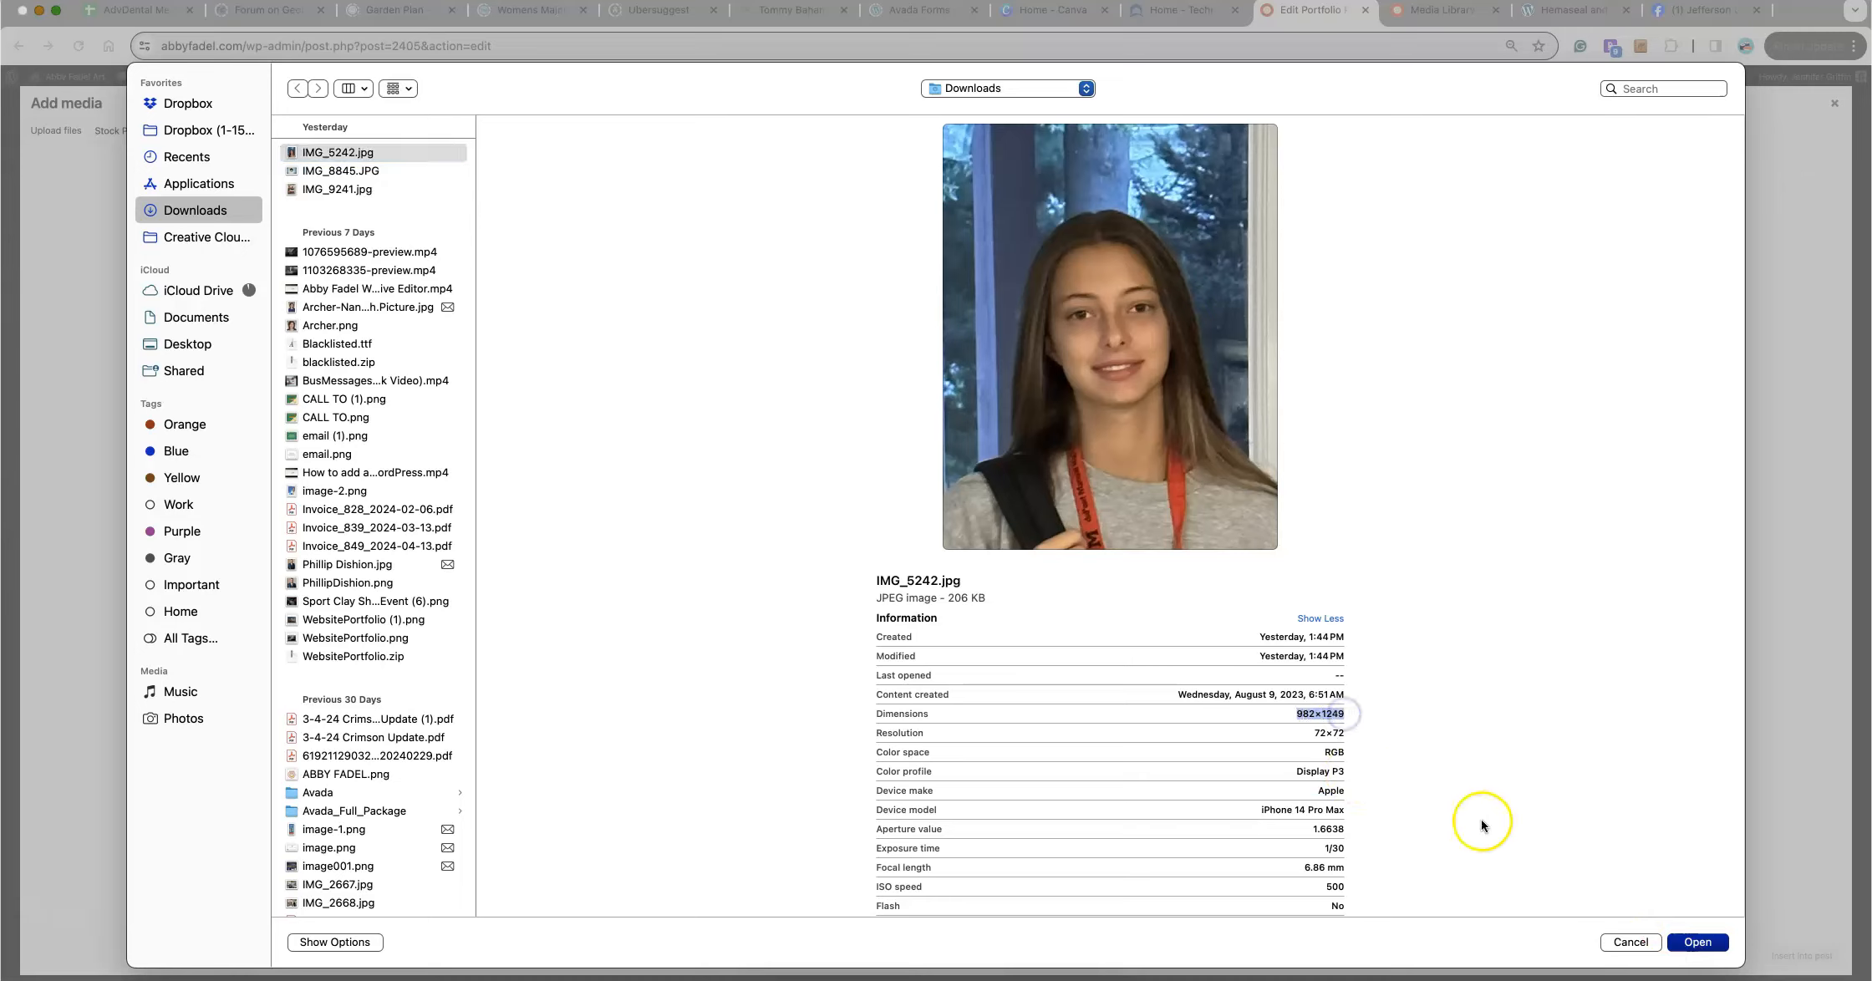
pyautogui.click(1690, 944)
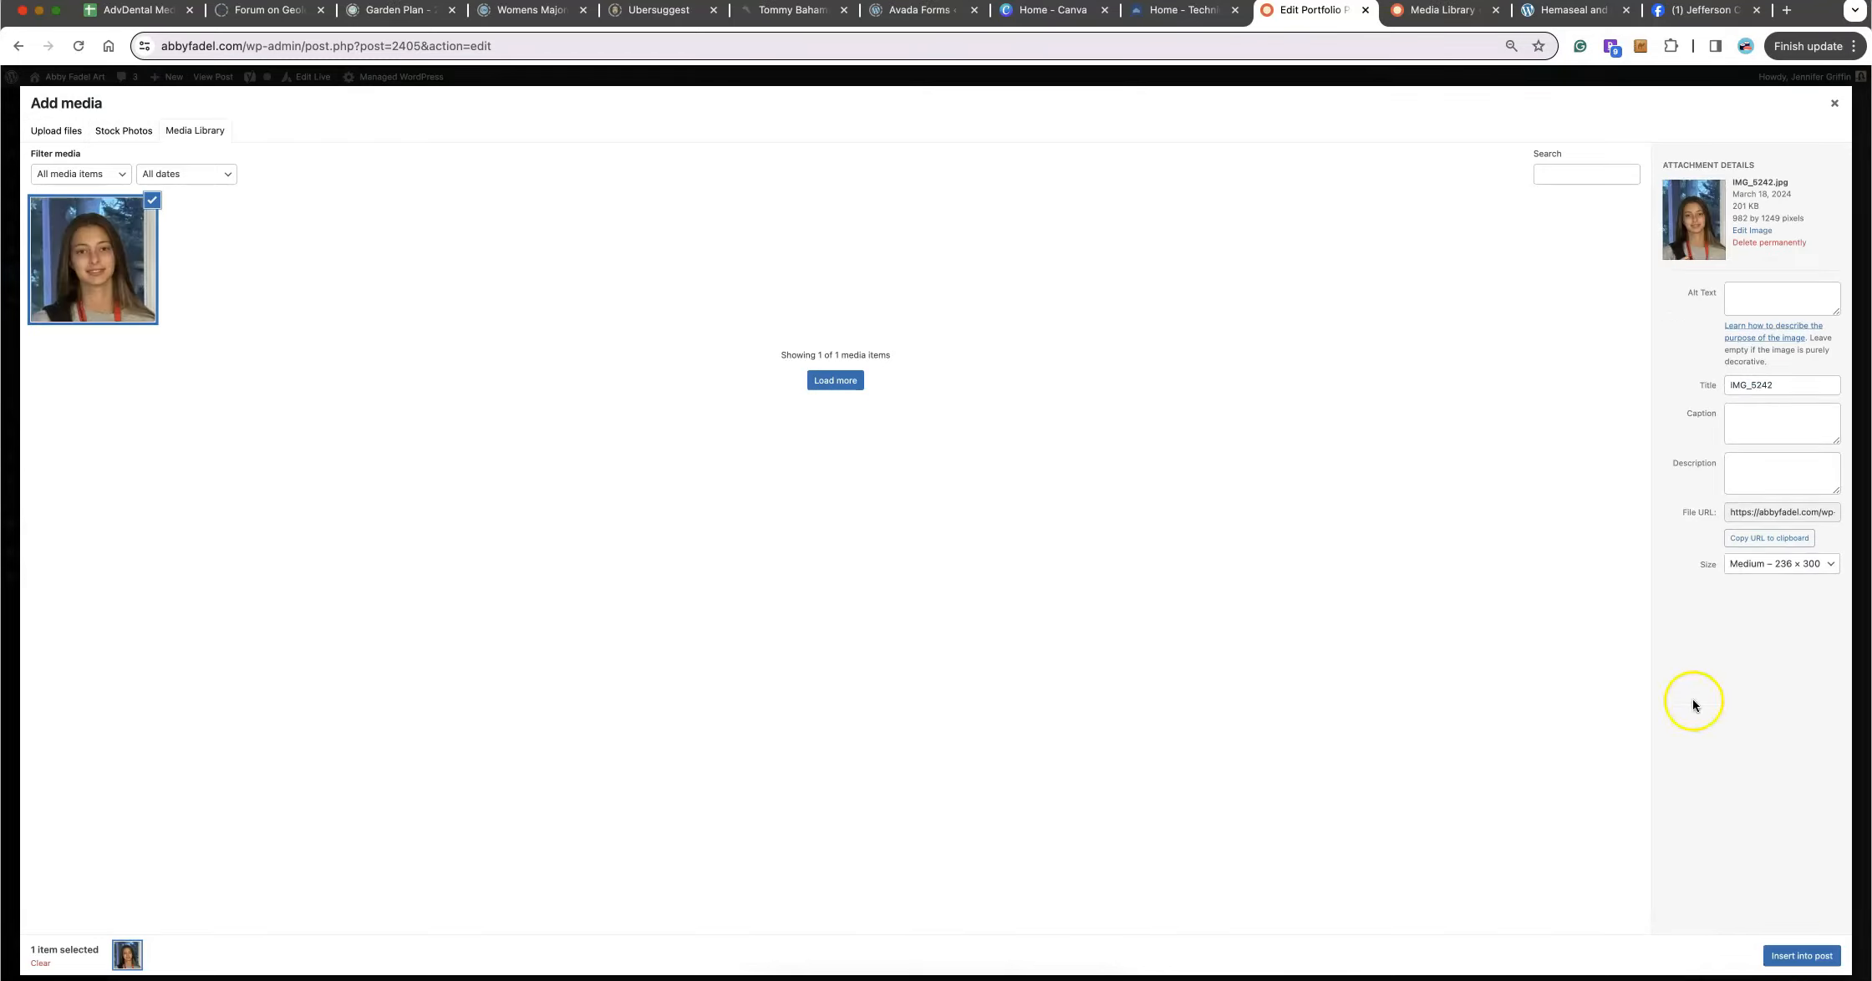
# - Insert the uploaded image at the Large 805 × 1024 size and save the image element
pyautogui.click(1835, 568)
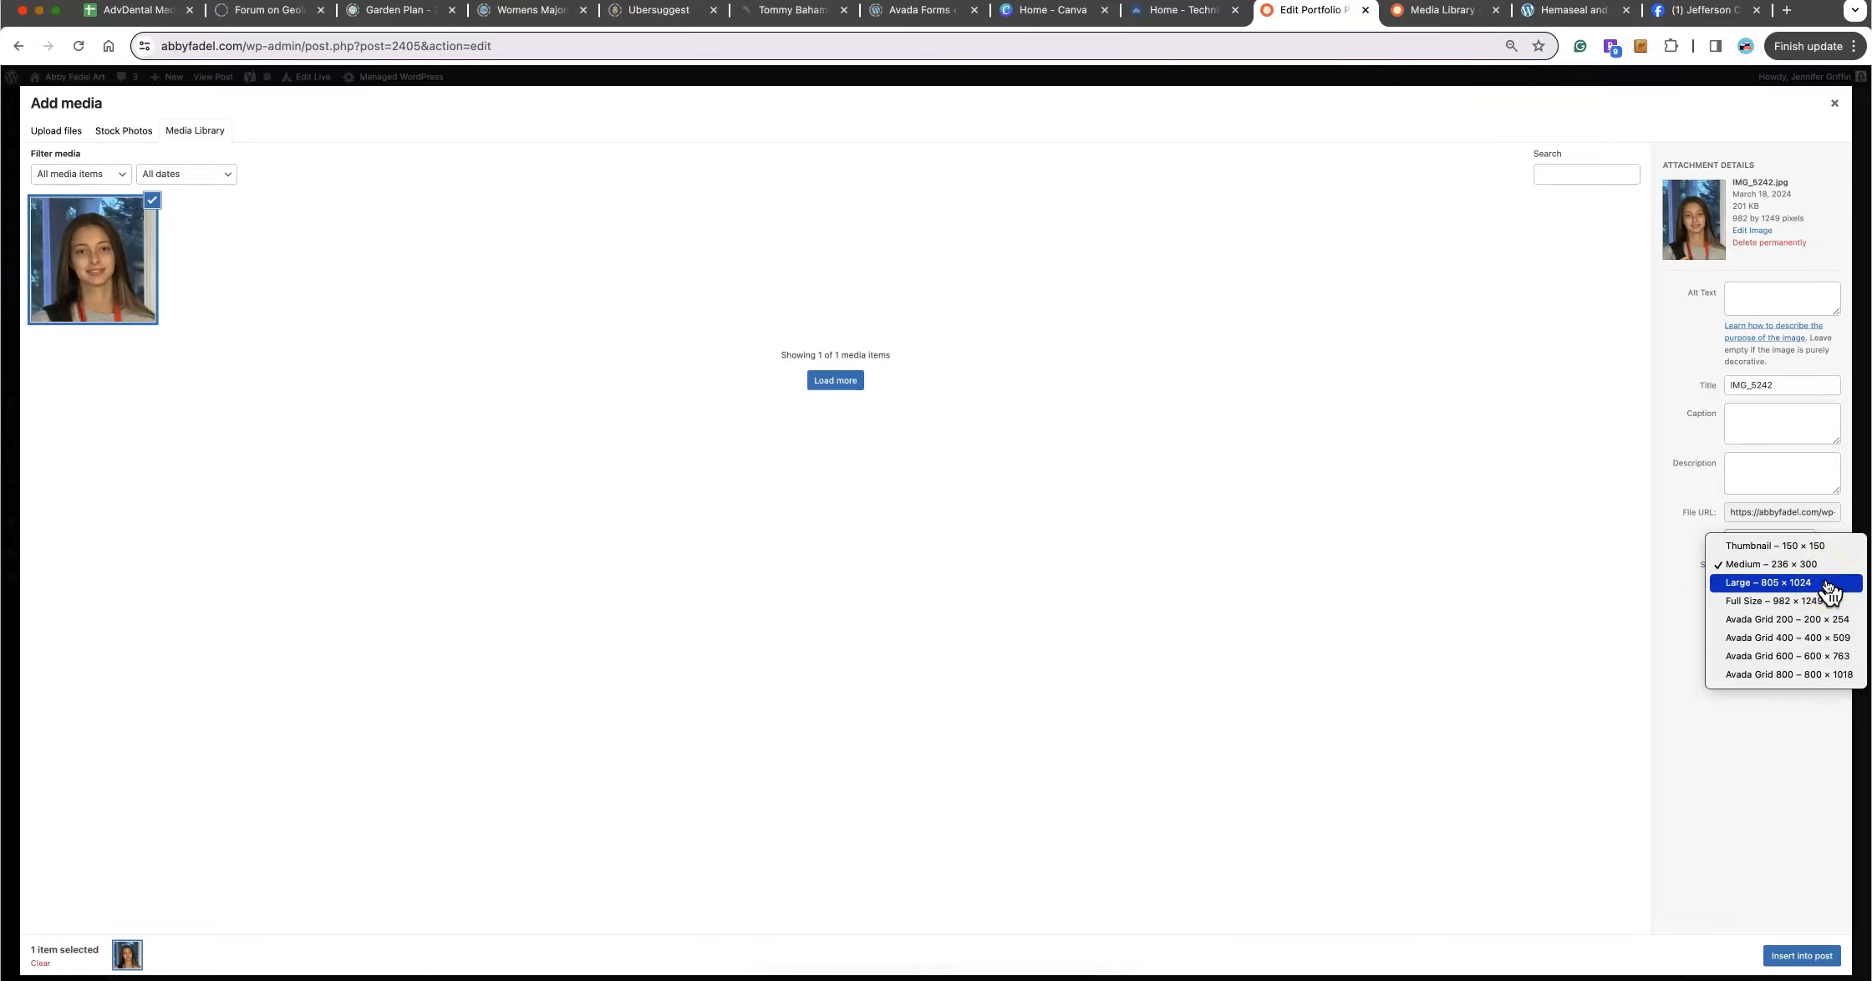
pyautogui.click(1828, 587)
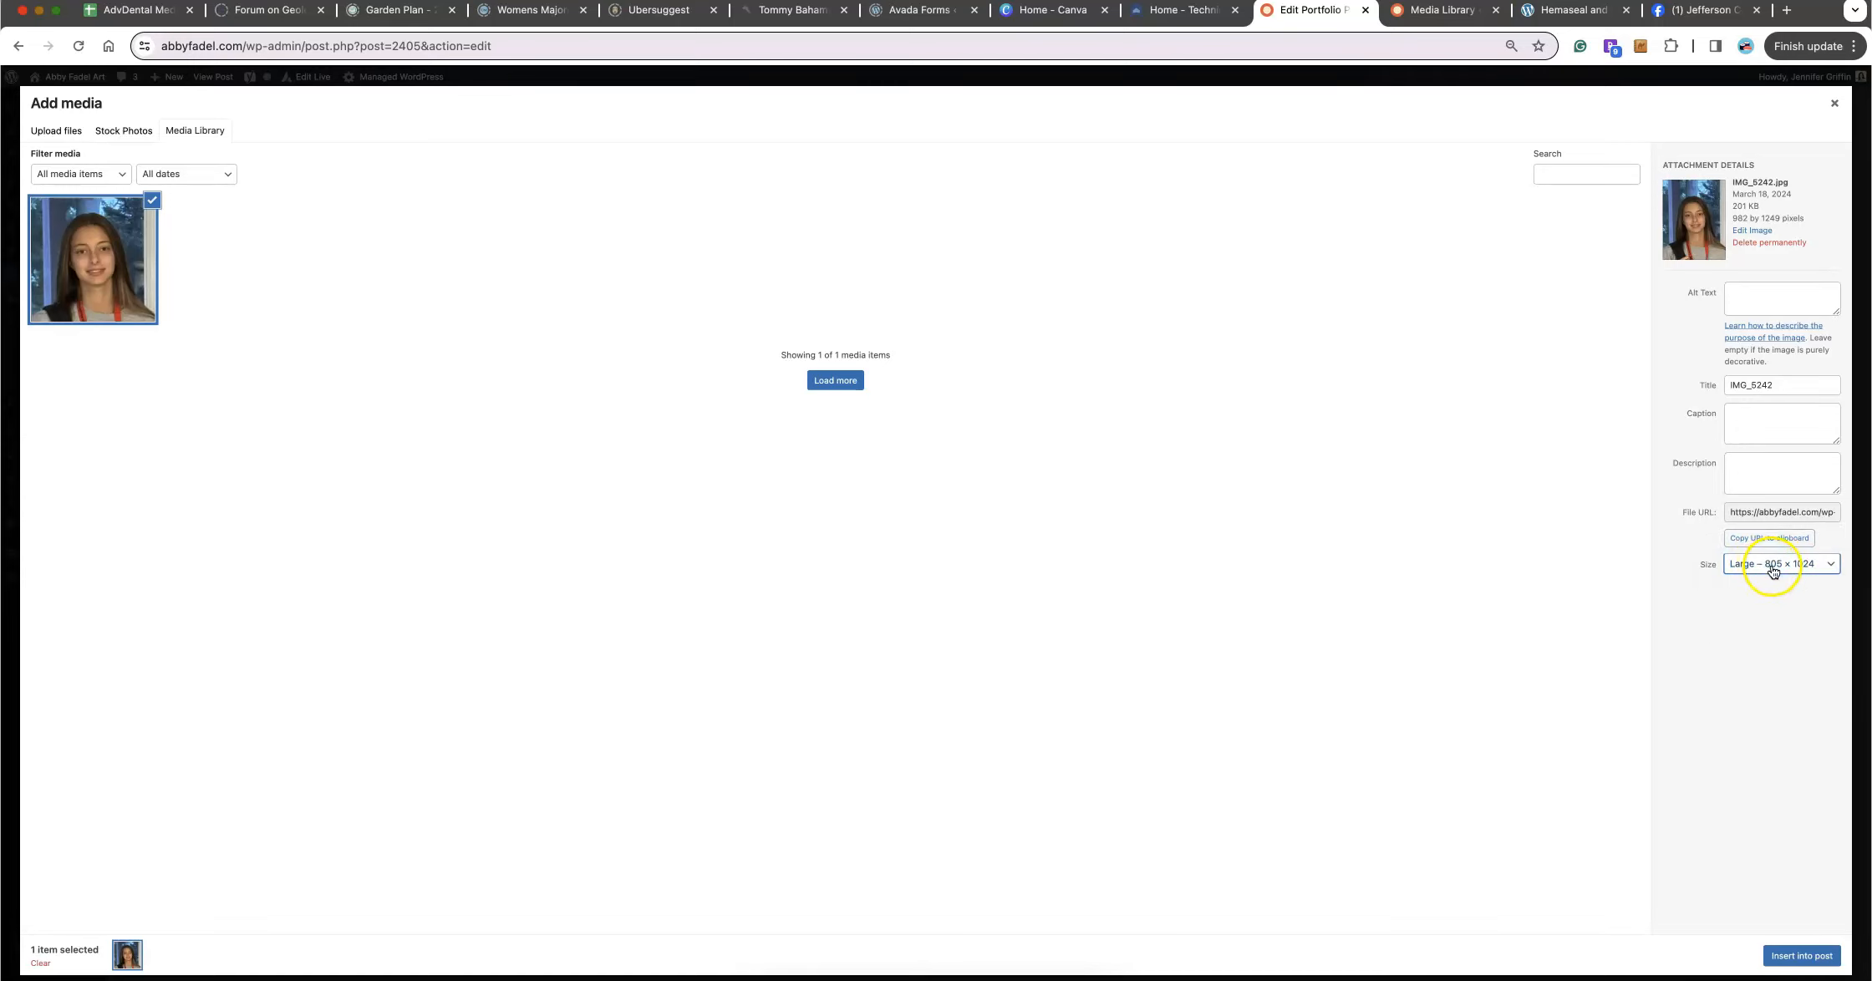
pyautogui.click(1796, 957)
pyautogui.click(1239, 927)
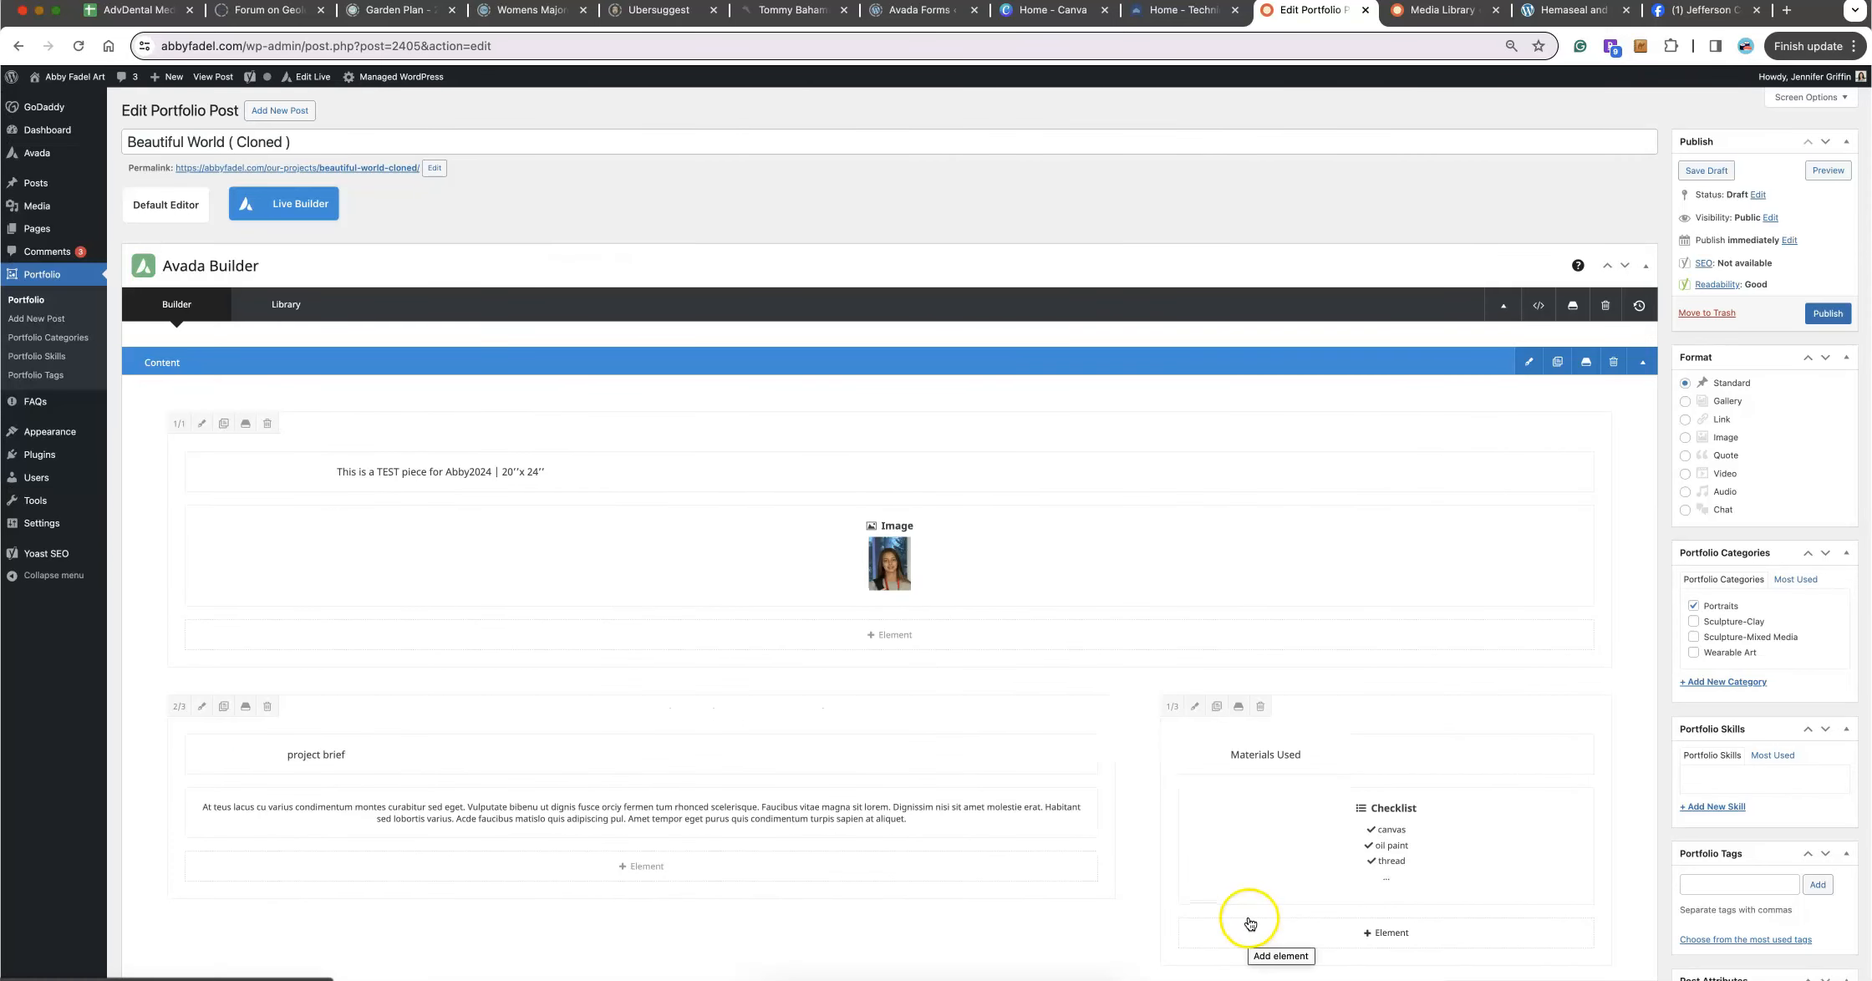
# - Change the first item of the Materials Used checklist to "oil" and save that item
pyautogui.click(1352, 852)
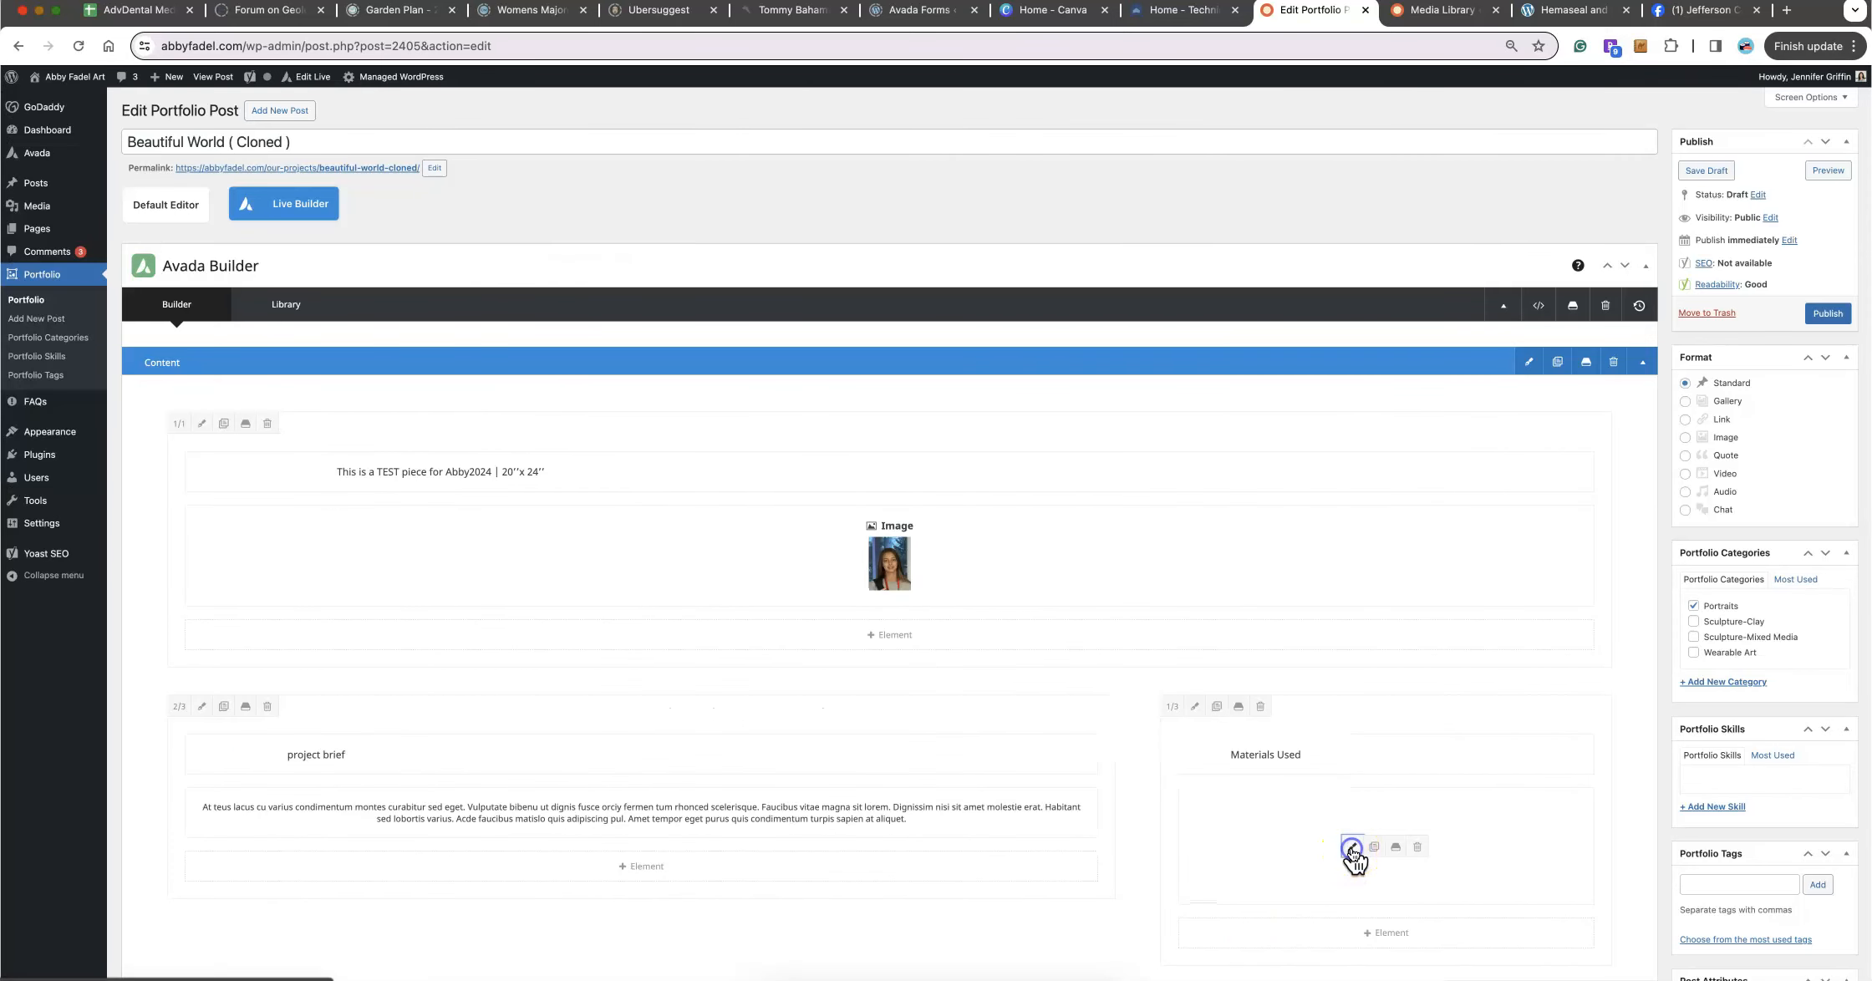
pyautogui.click(706, 281)
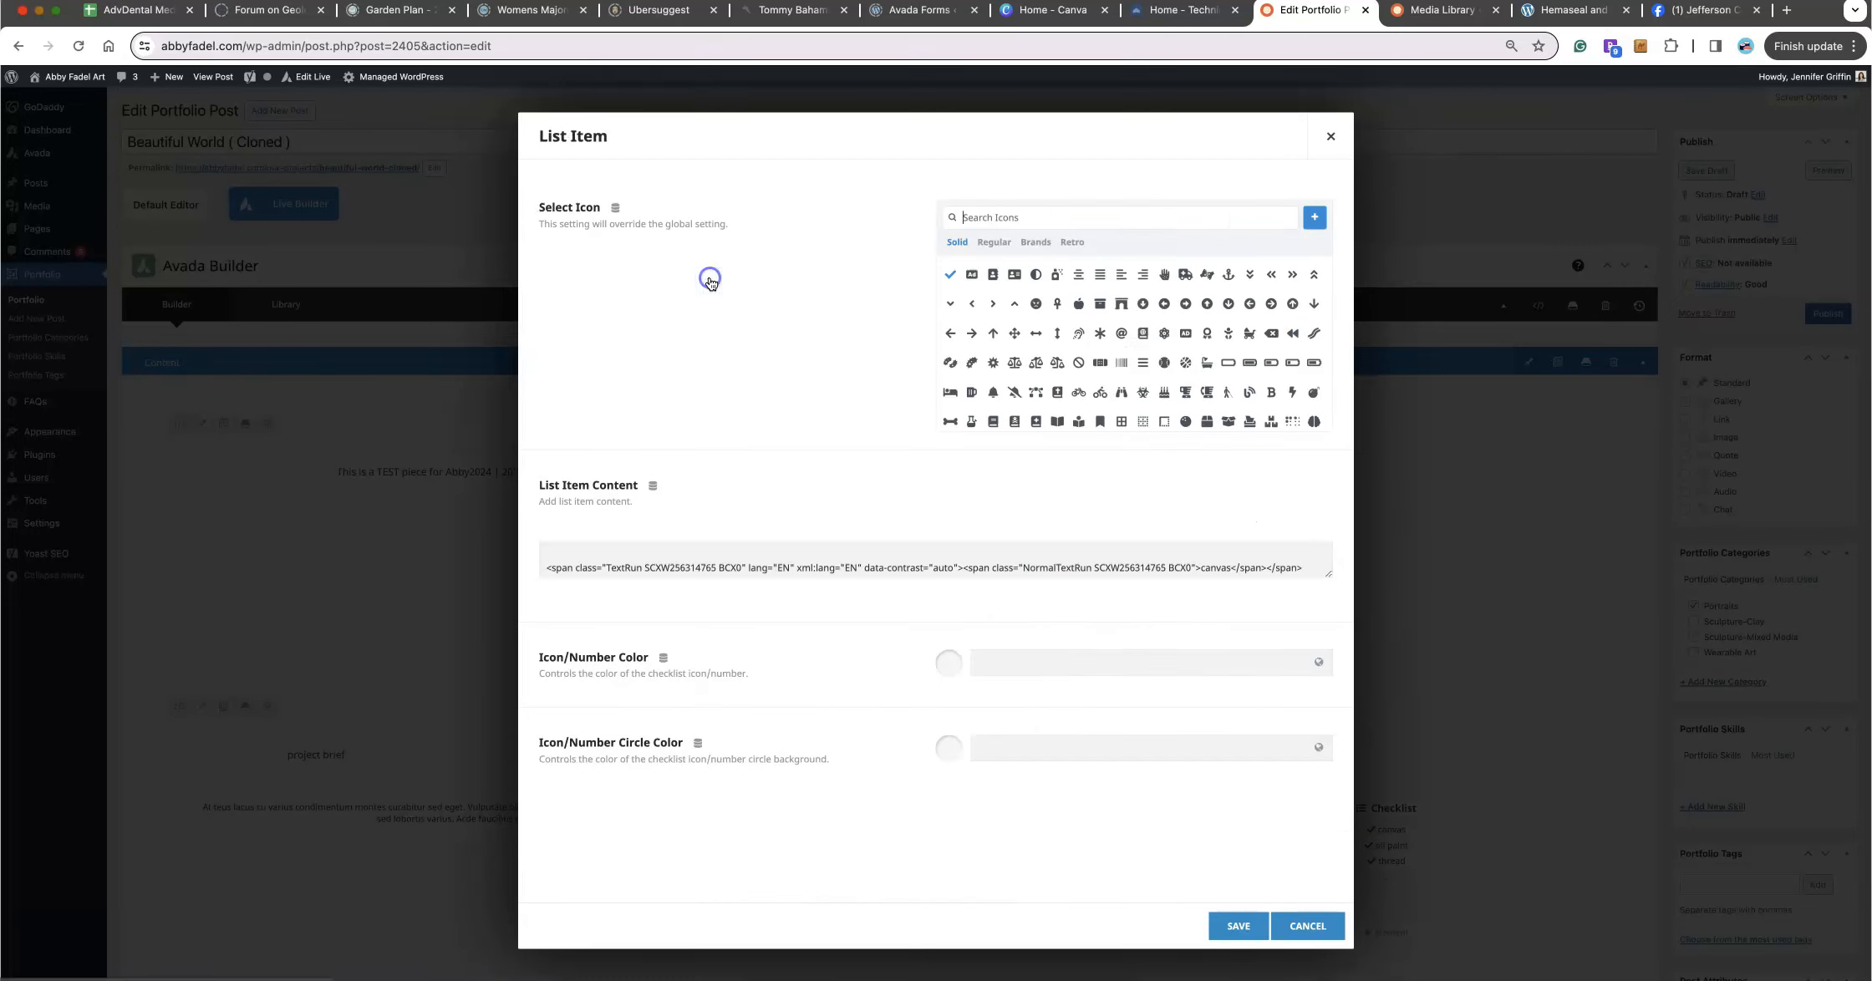
pyautogui.moveTo(614, 610); pyautogui.dragTo(471, 599)
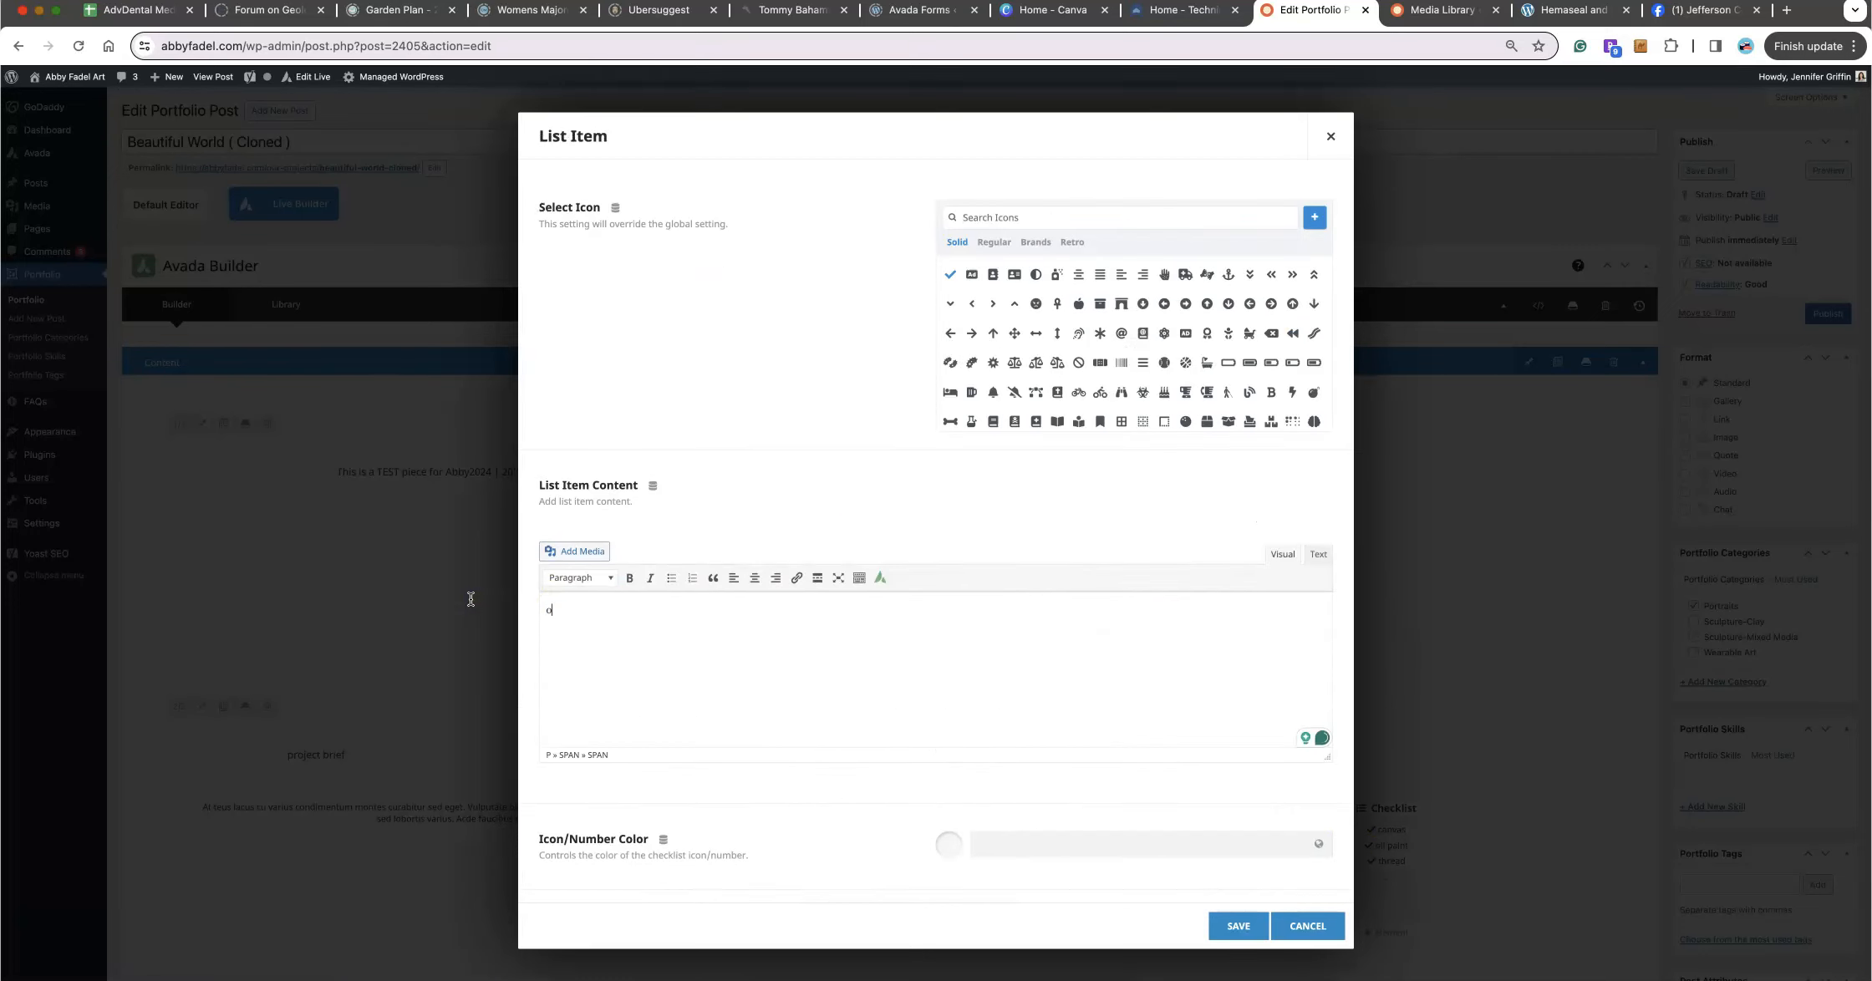
pyautogui.write('oil')
pyautogui.click(1237, 926)
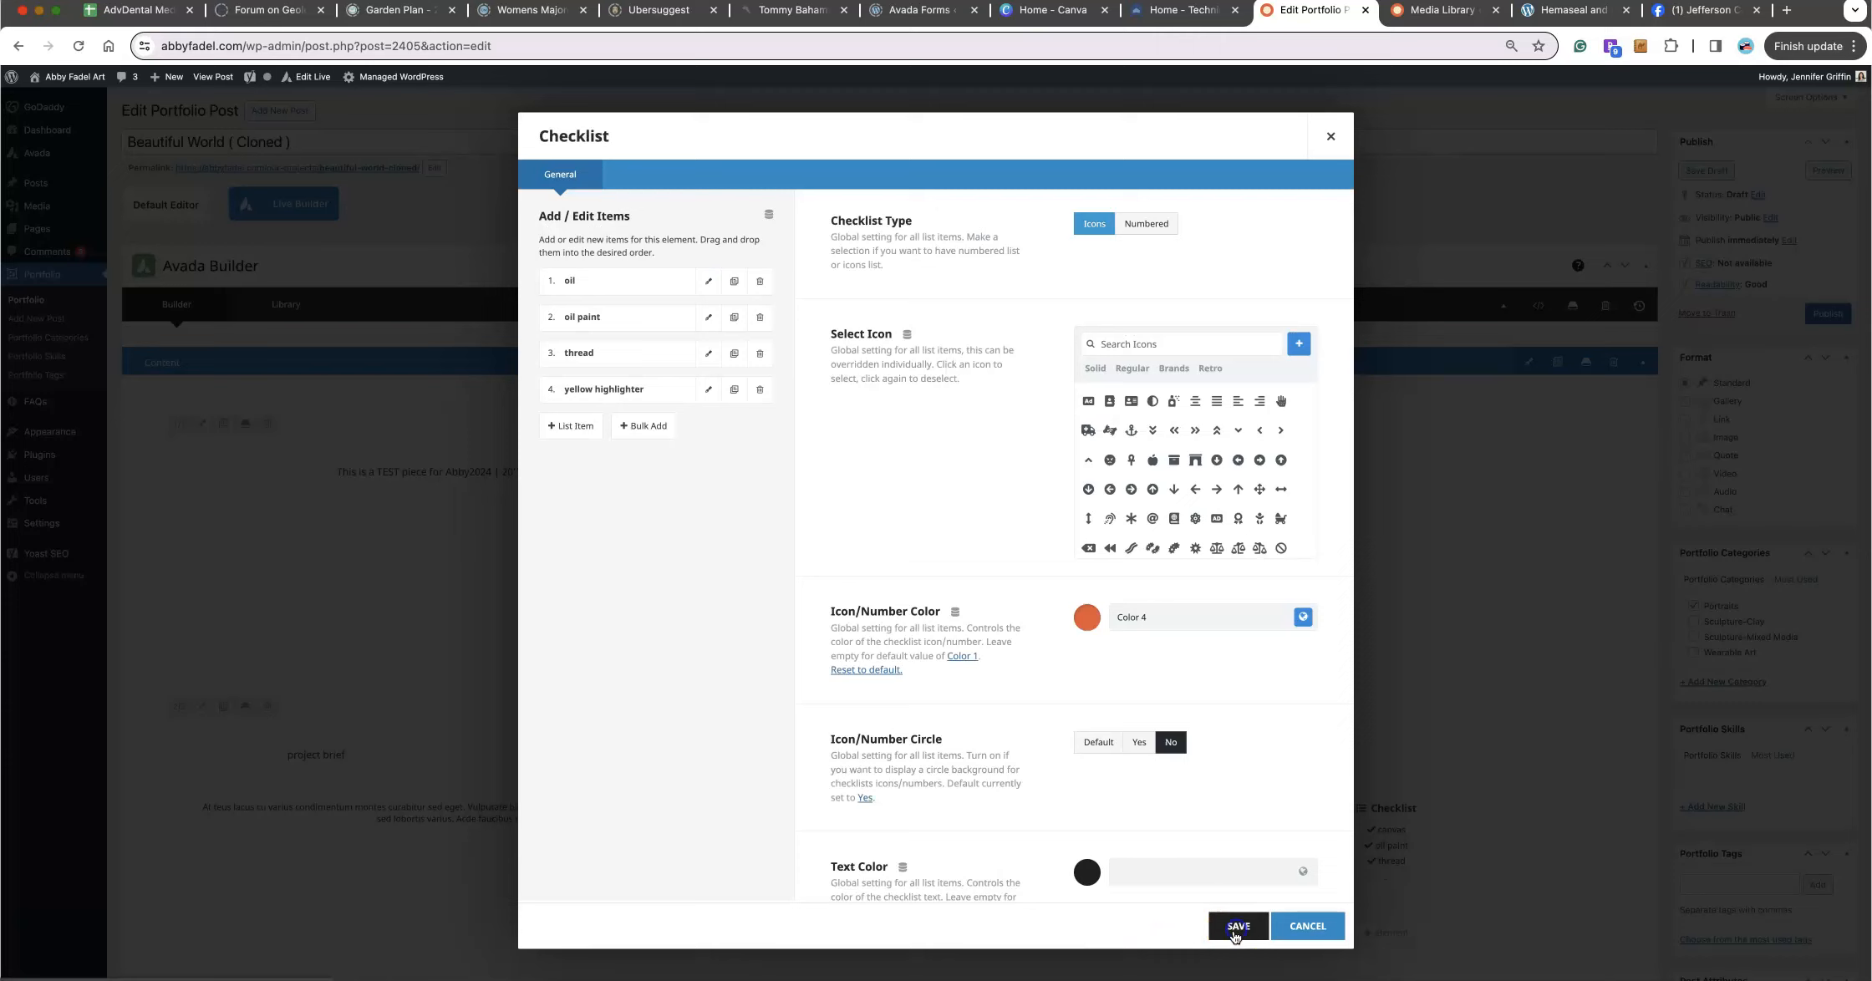
# - Change the second checklist item to "wire" and the third to "paint", saving each item
pyautogui.click(708, 317)
pyautogui.moveTo(648, 618); pyautogui.dragTo(438, 598)
pyautogui.click(1237, 926)
pyautogui.click(711, 356)
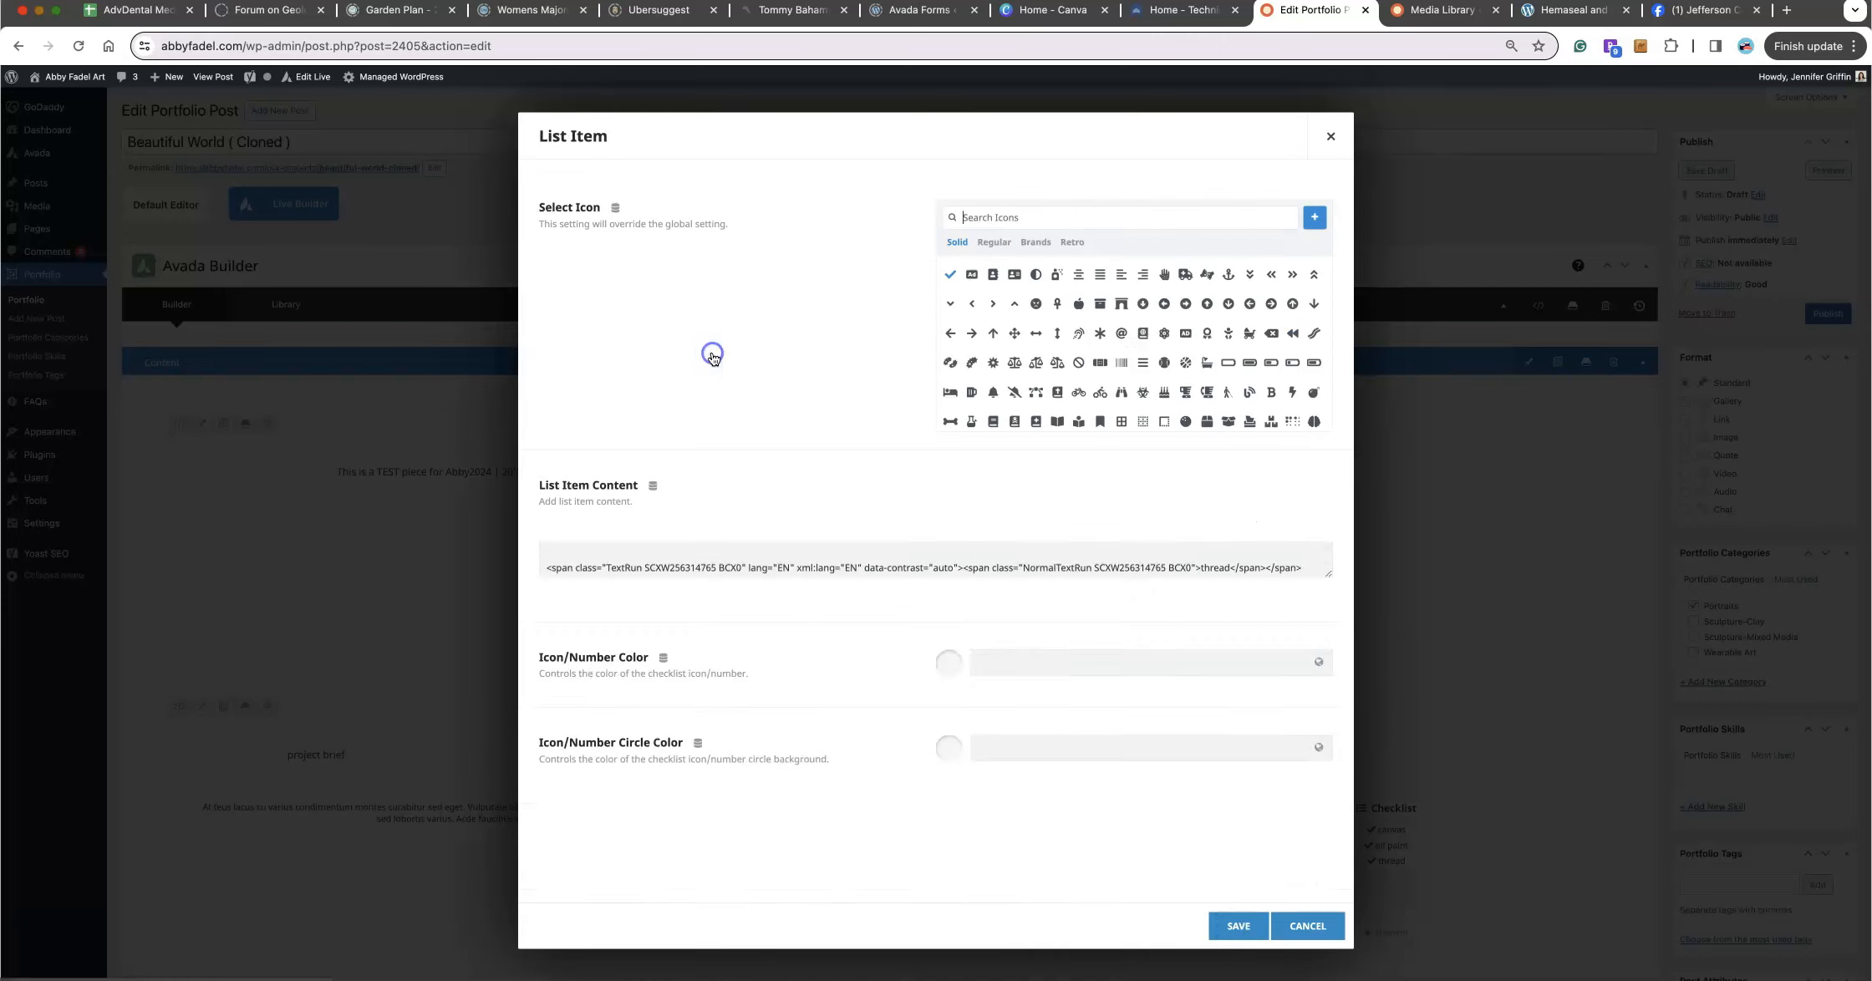
pyautogui.moveTo(585, 612); pyautogui.dragTo(512, 608)
pyautogui.write('P')
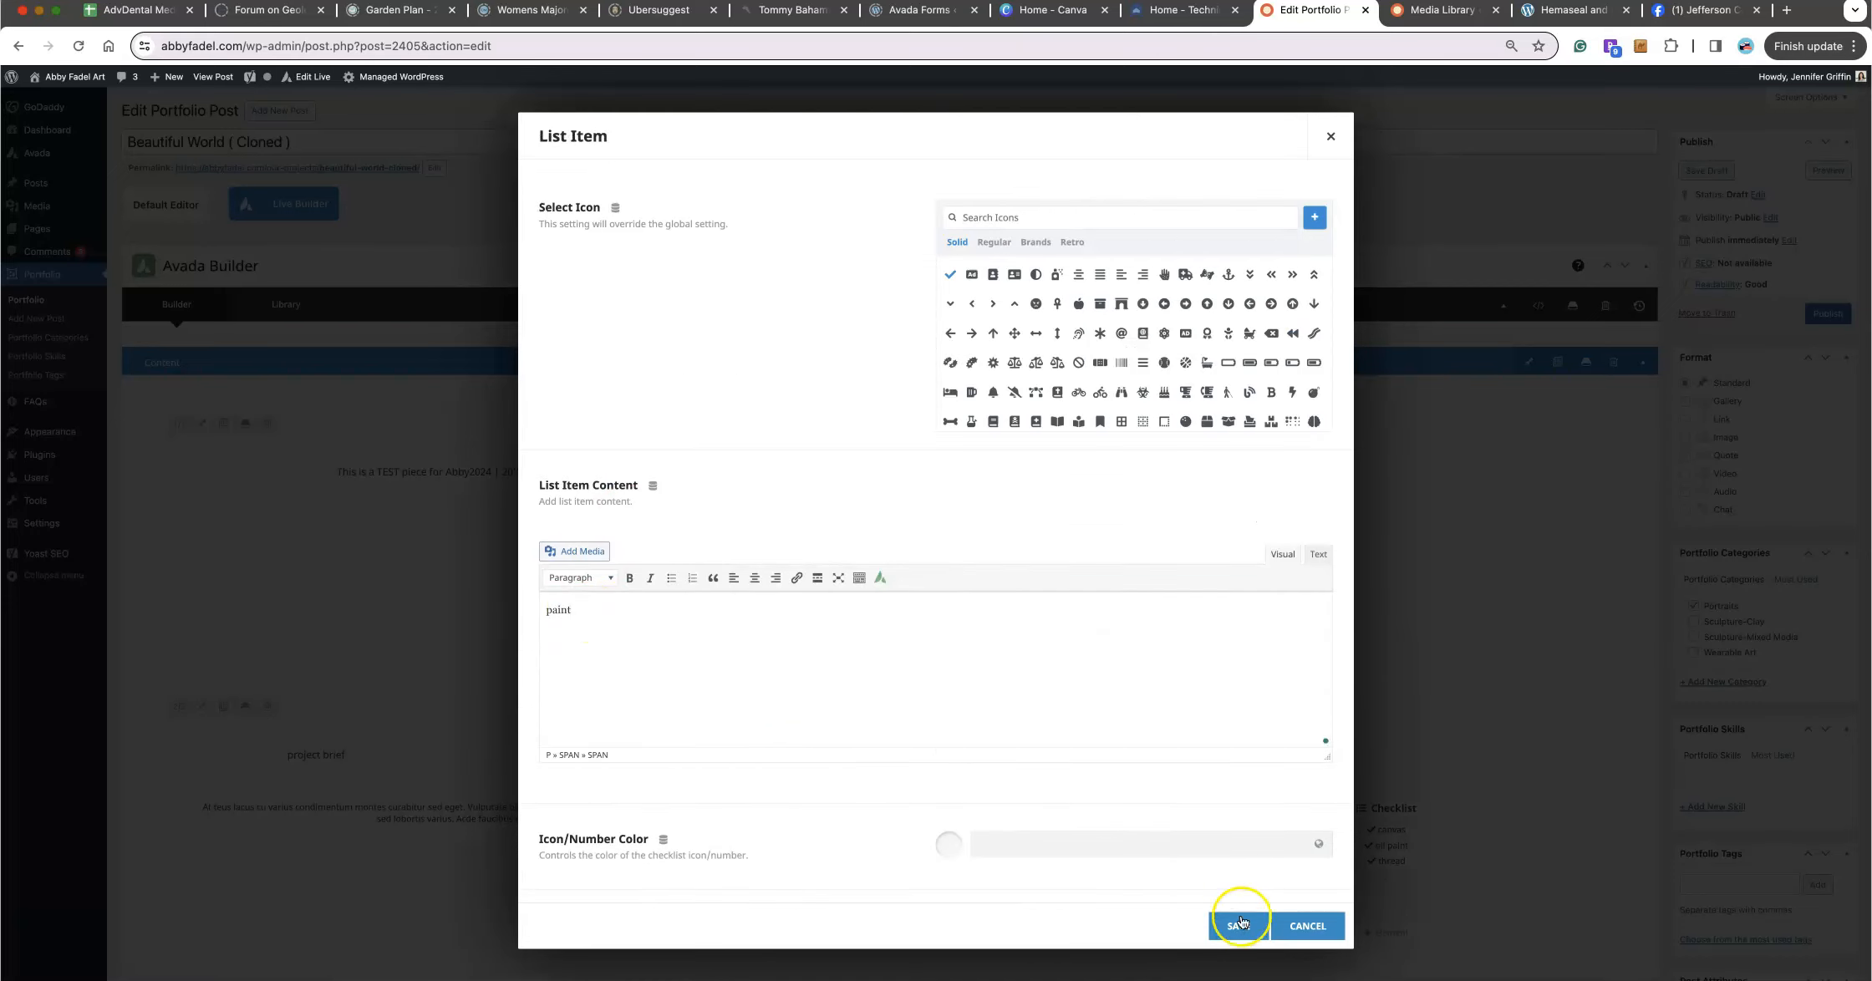
pyautogui.click(1237, 926)
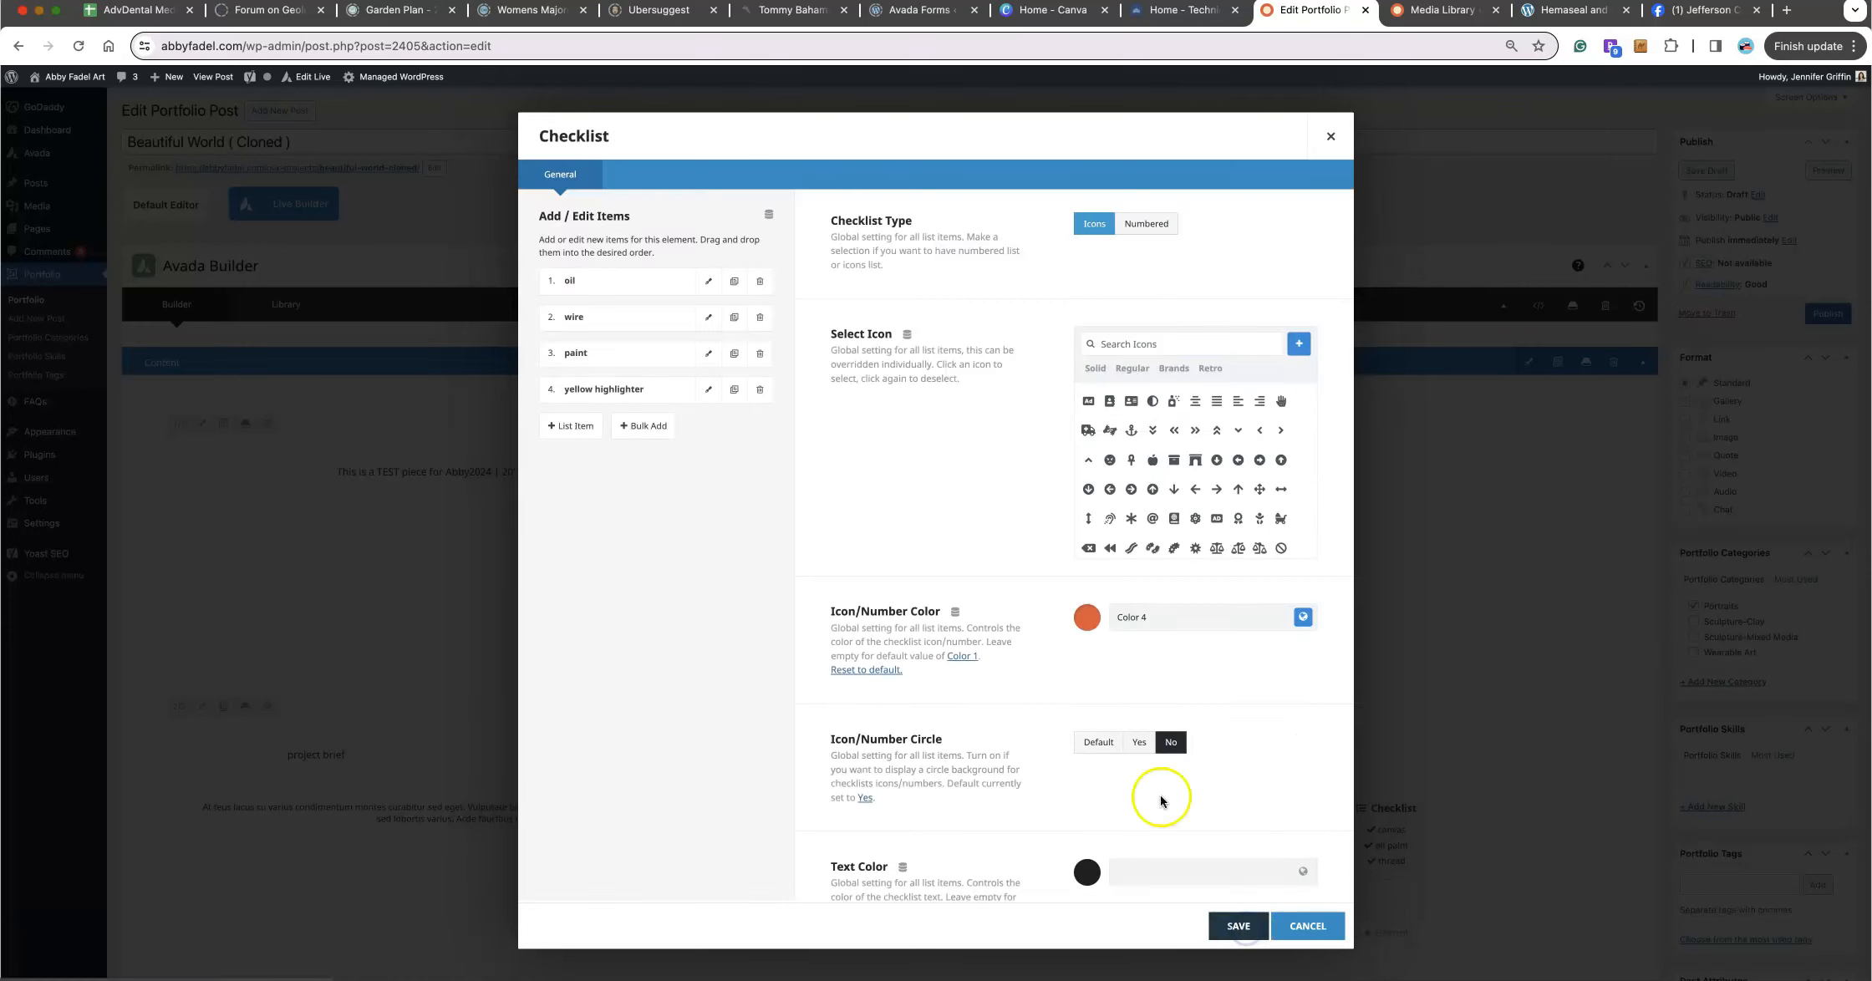
# - Delete the yellow highlighter item, duplicate the paint item twice, and save the Materials Used checklist
pyautogui.click(760, 391)
pyautogui.click(735, 353)
pyautogui.click(734, 354)
pyautogui.click(735, 355)
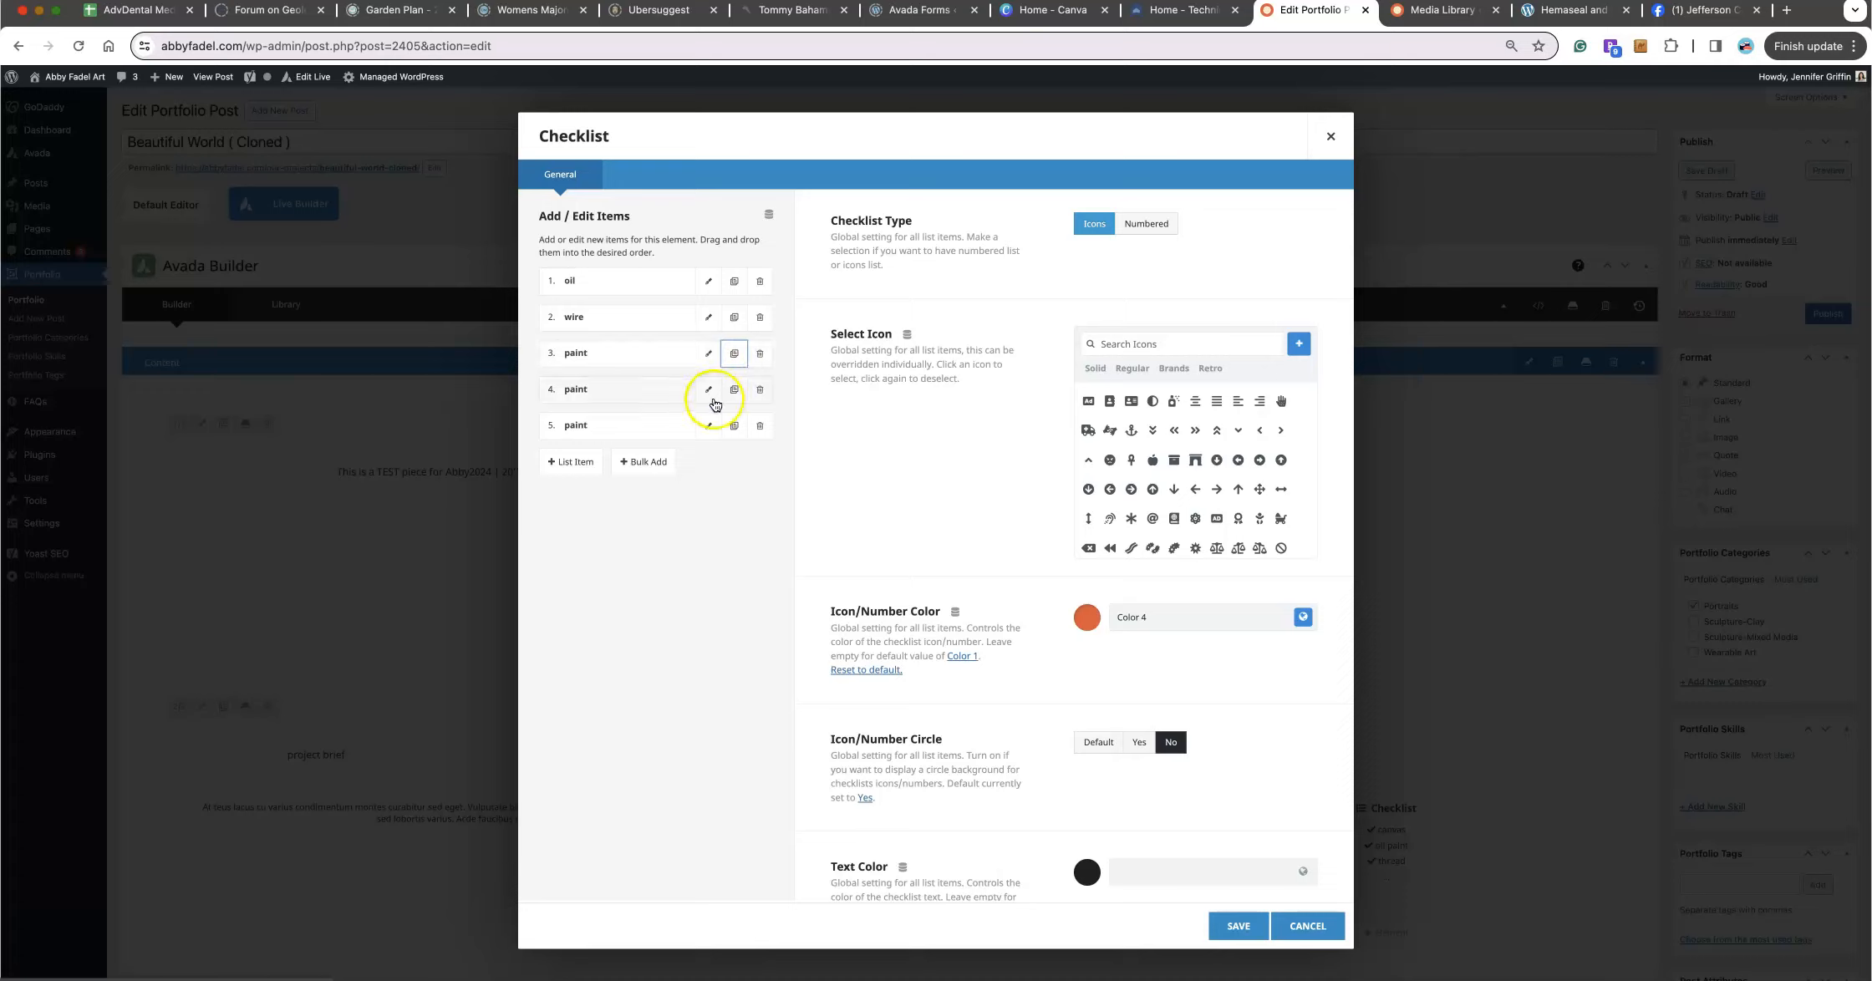
pyautogui.click(1238, 927)
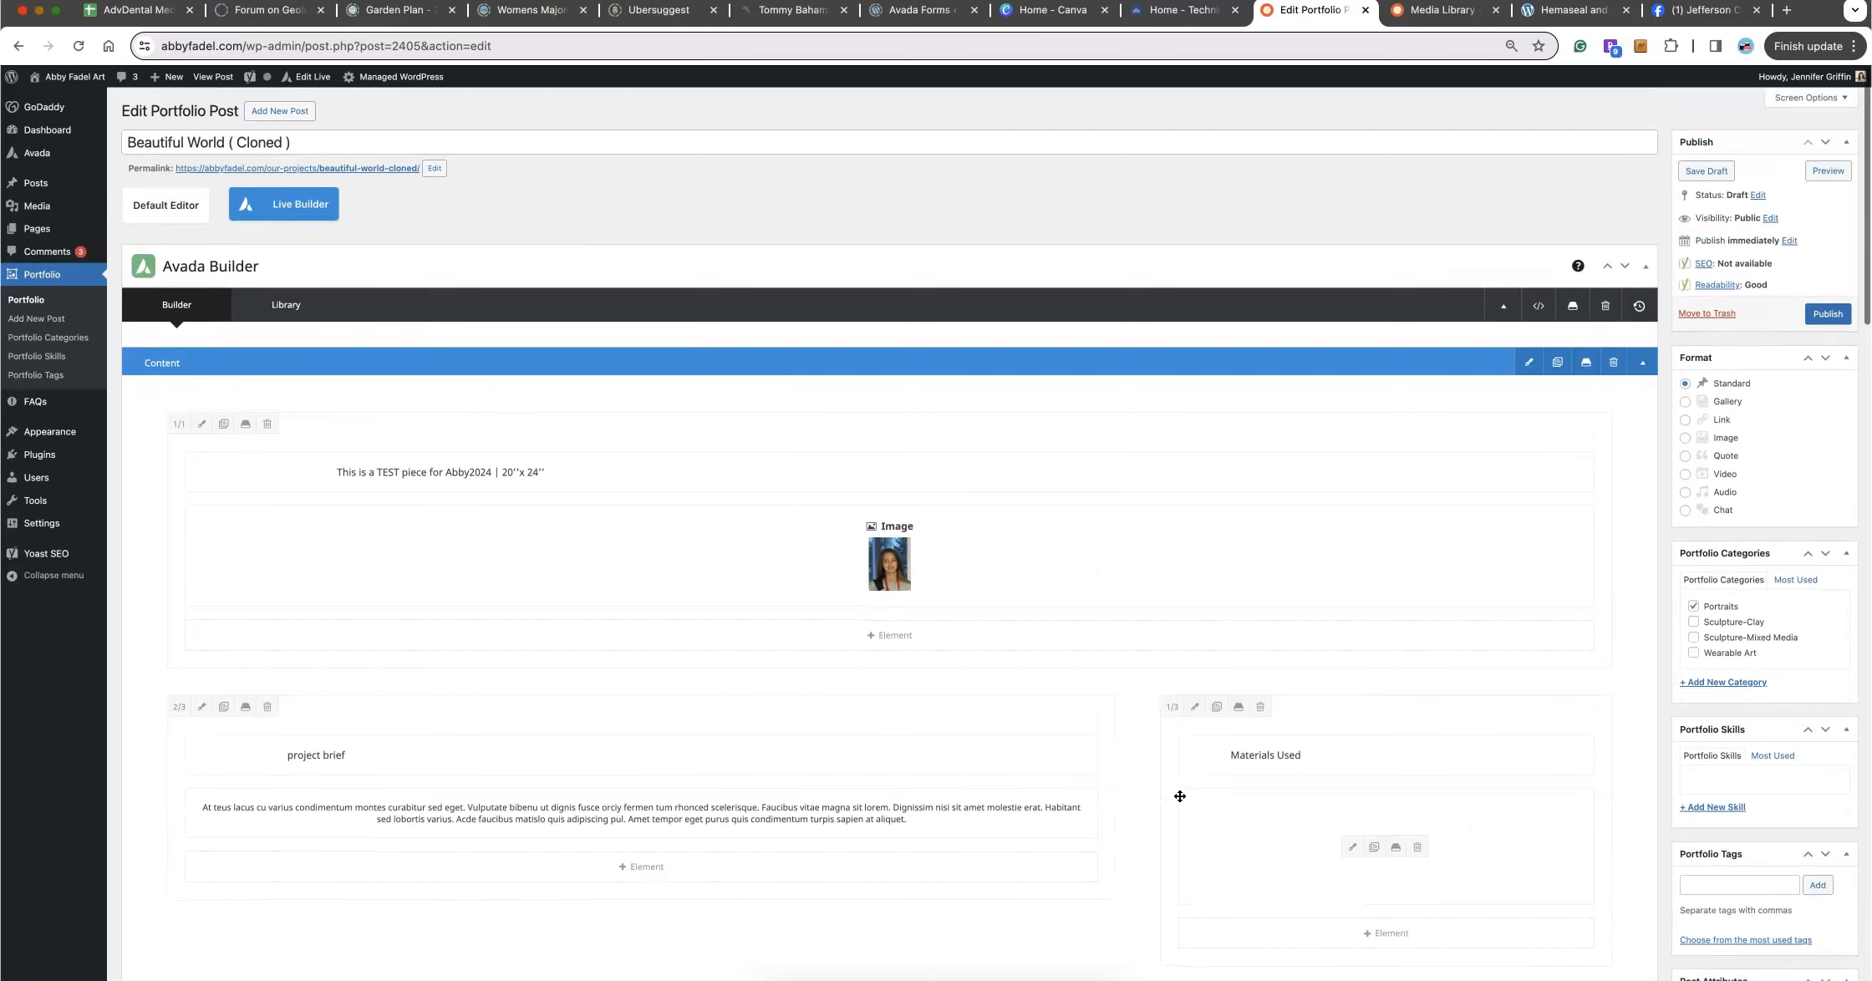
# - Assign the Wearable Art category in addition to Portraits and publish the portfolio post
pyautogui.scroll(-5, 1493, 467)
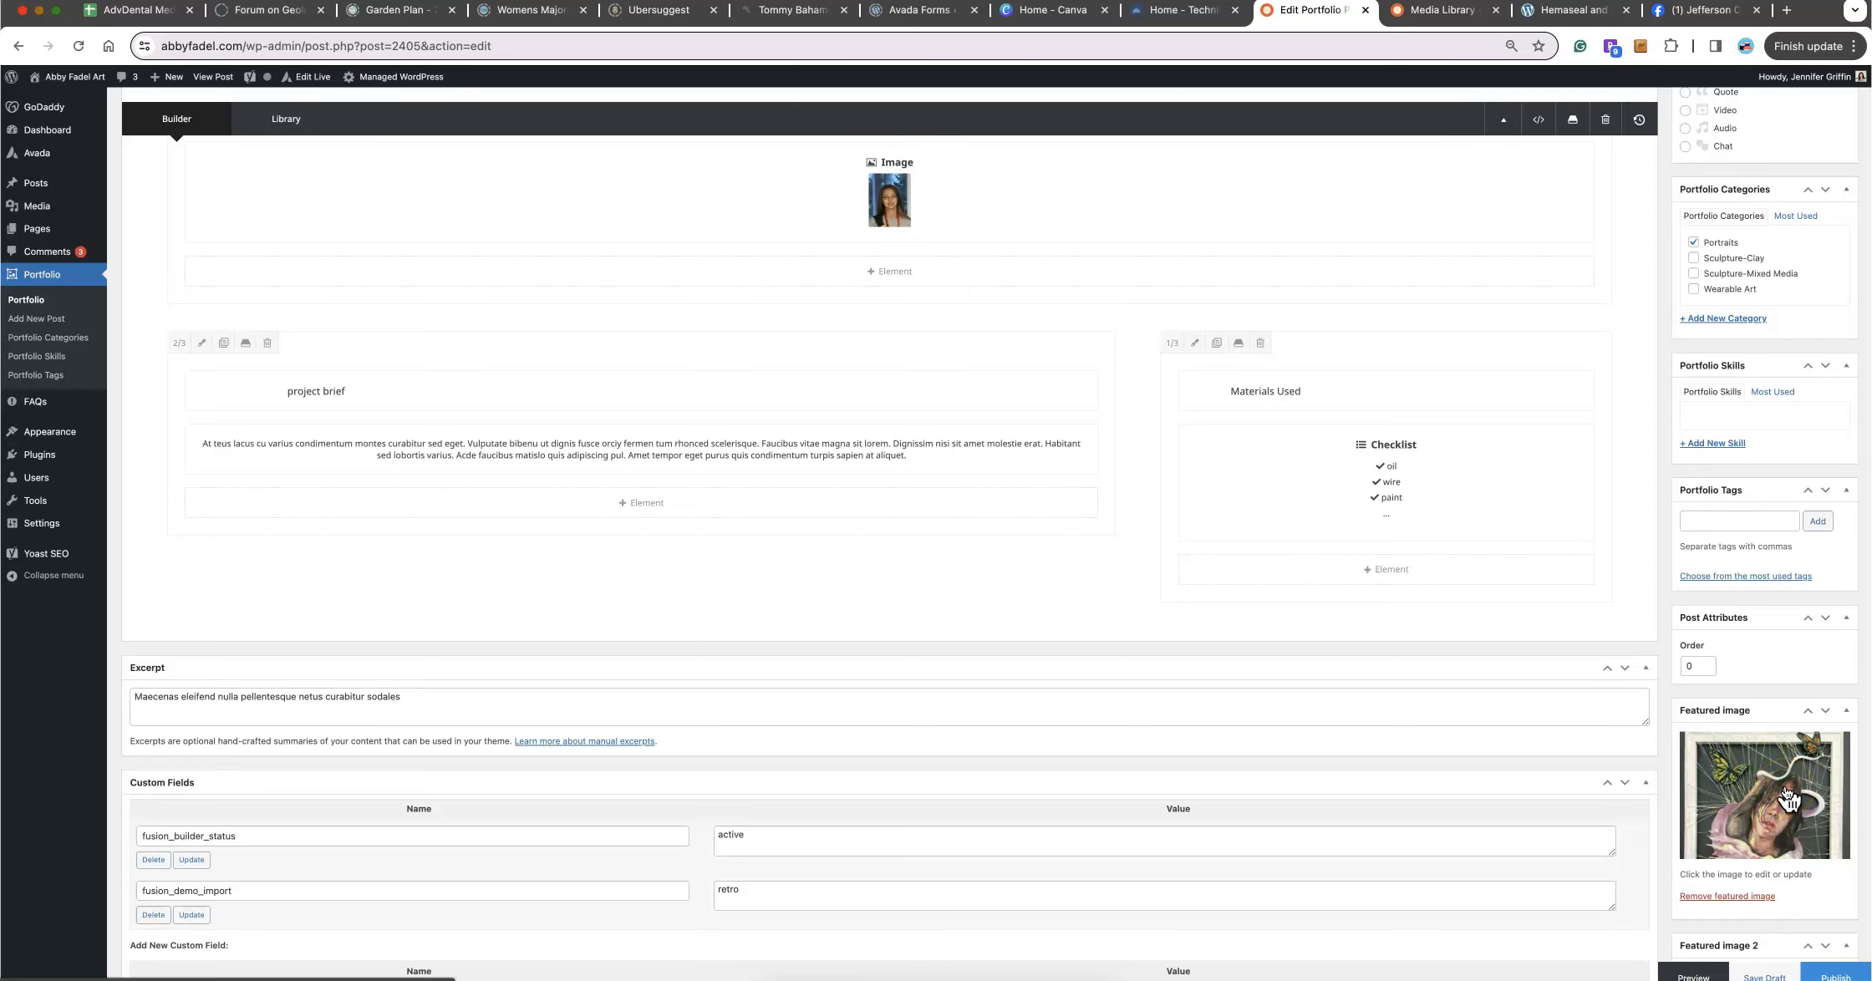
pyautogui.scroll(4, 1651, 546)
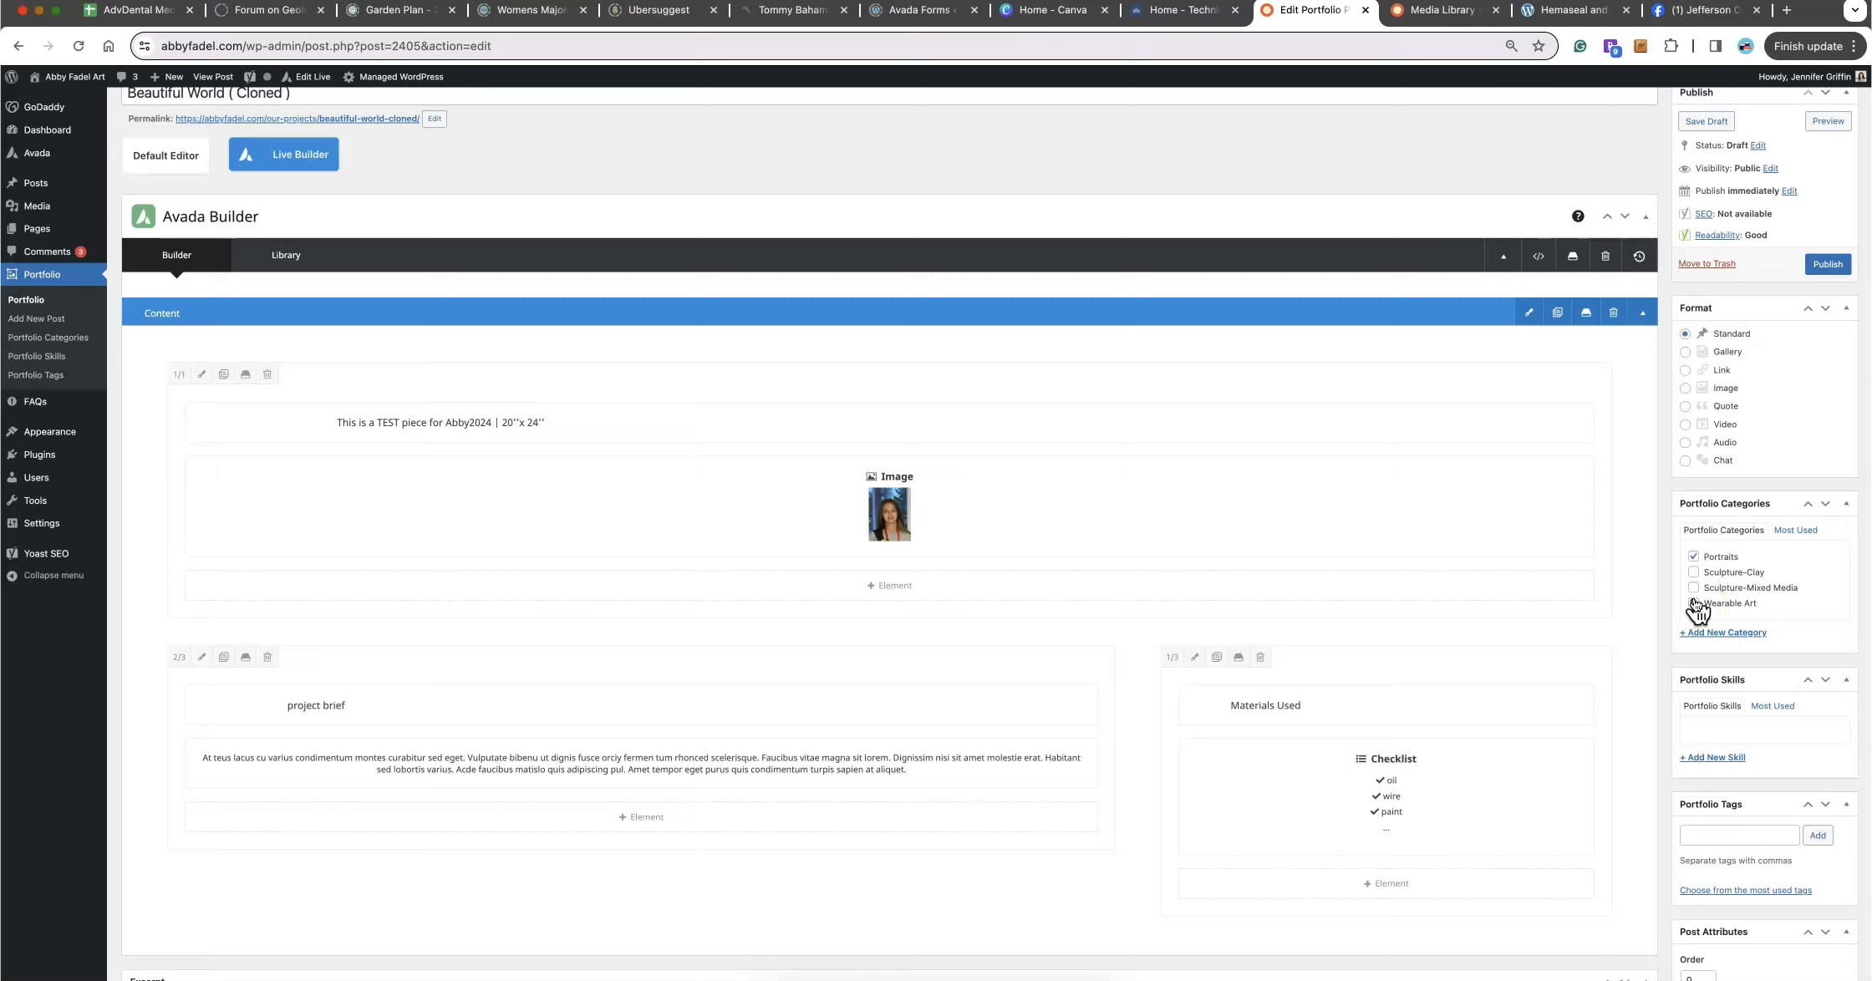
pyautogui.click(1694, 603)
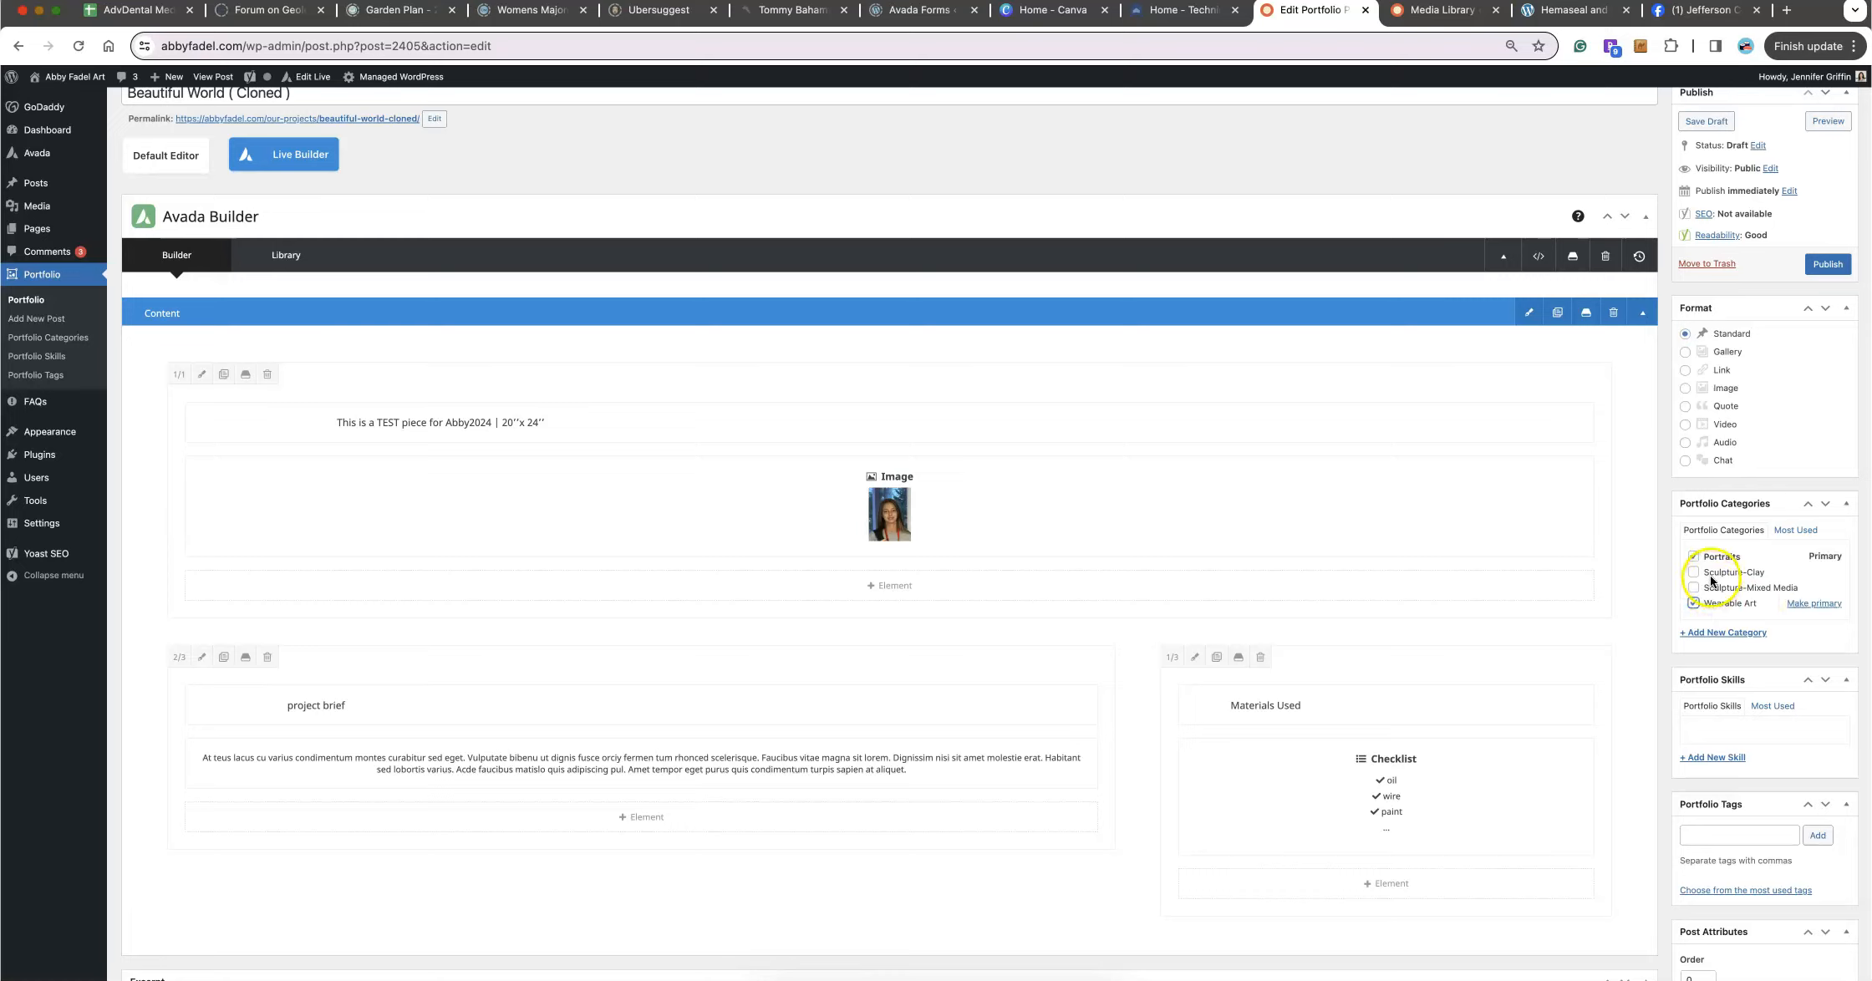
pyautogui.click(1826, 265)
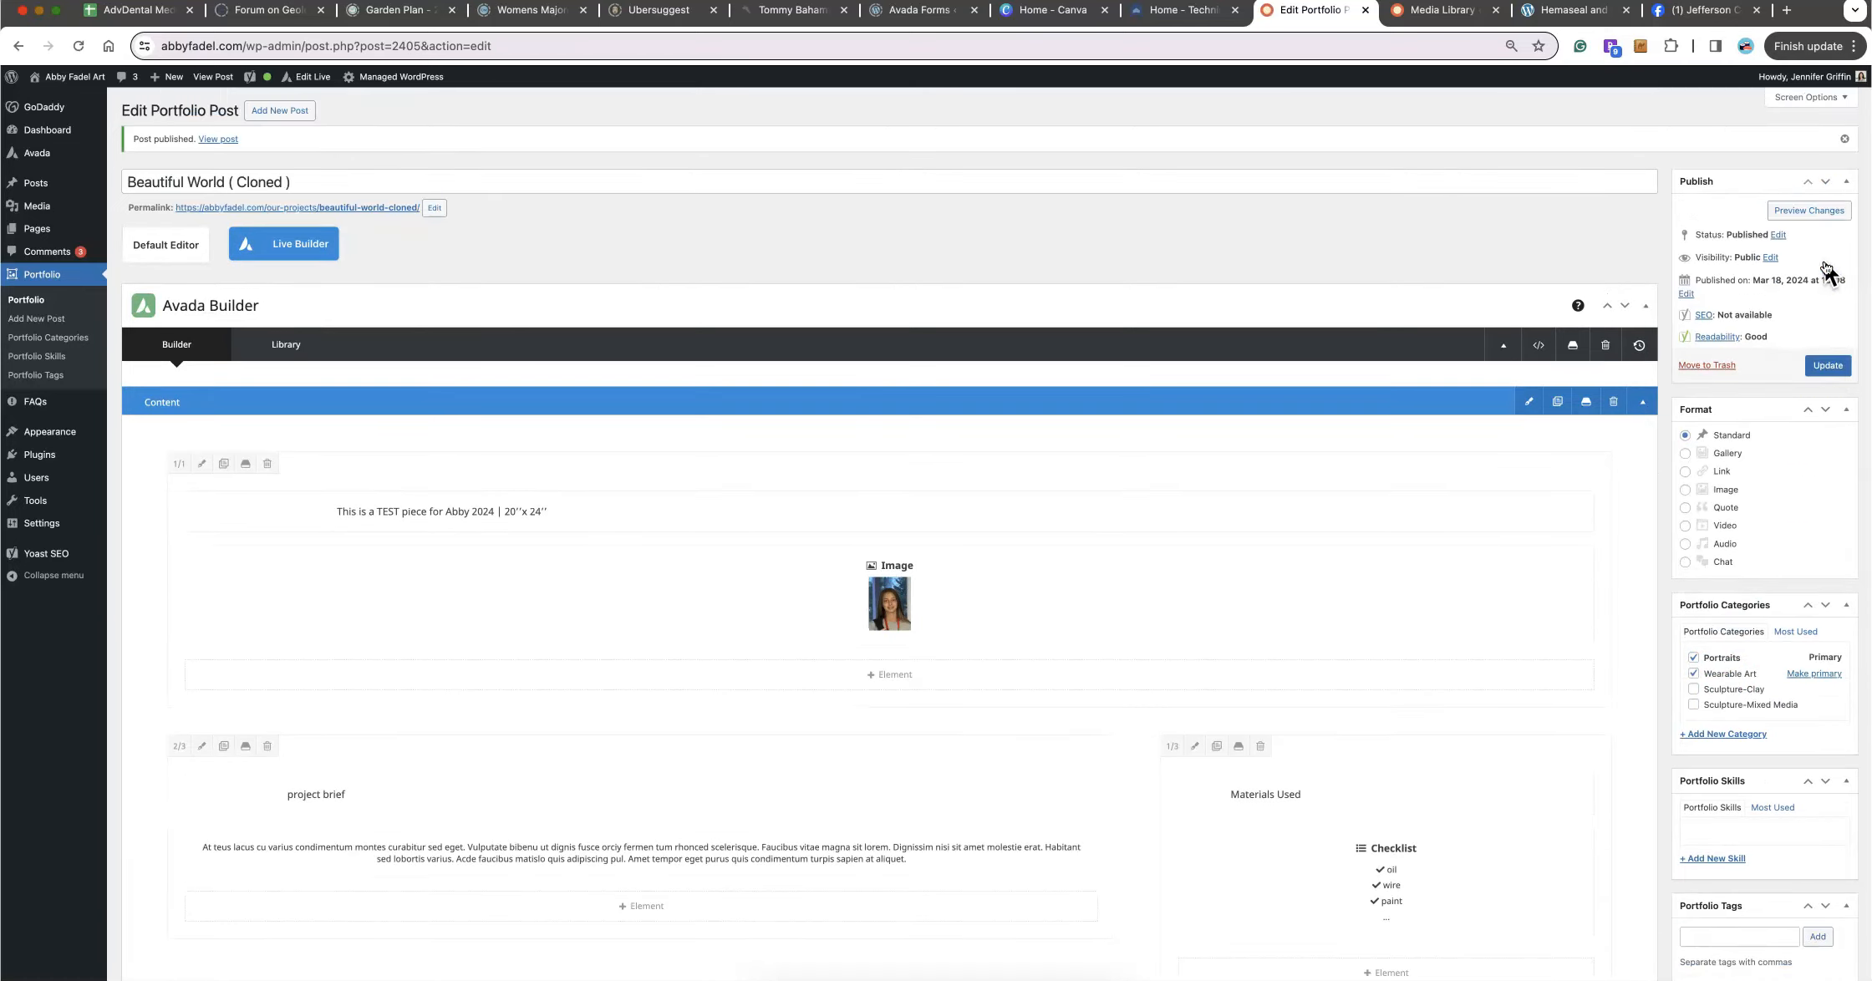
# - Review the current featured image in the published post's settings
pyautogui.scroll(-5, 1774, 282)
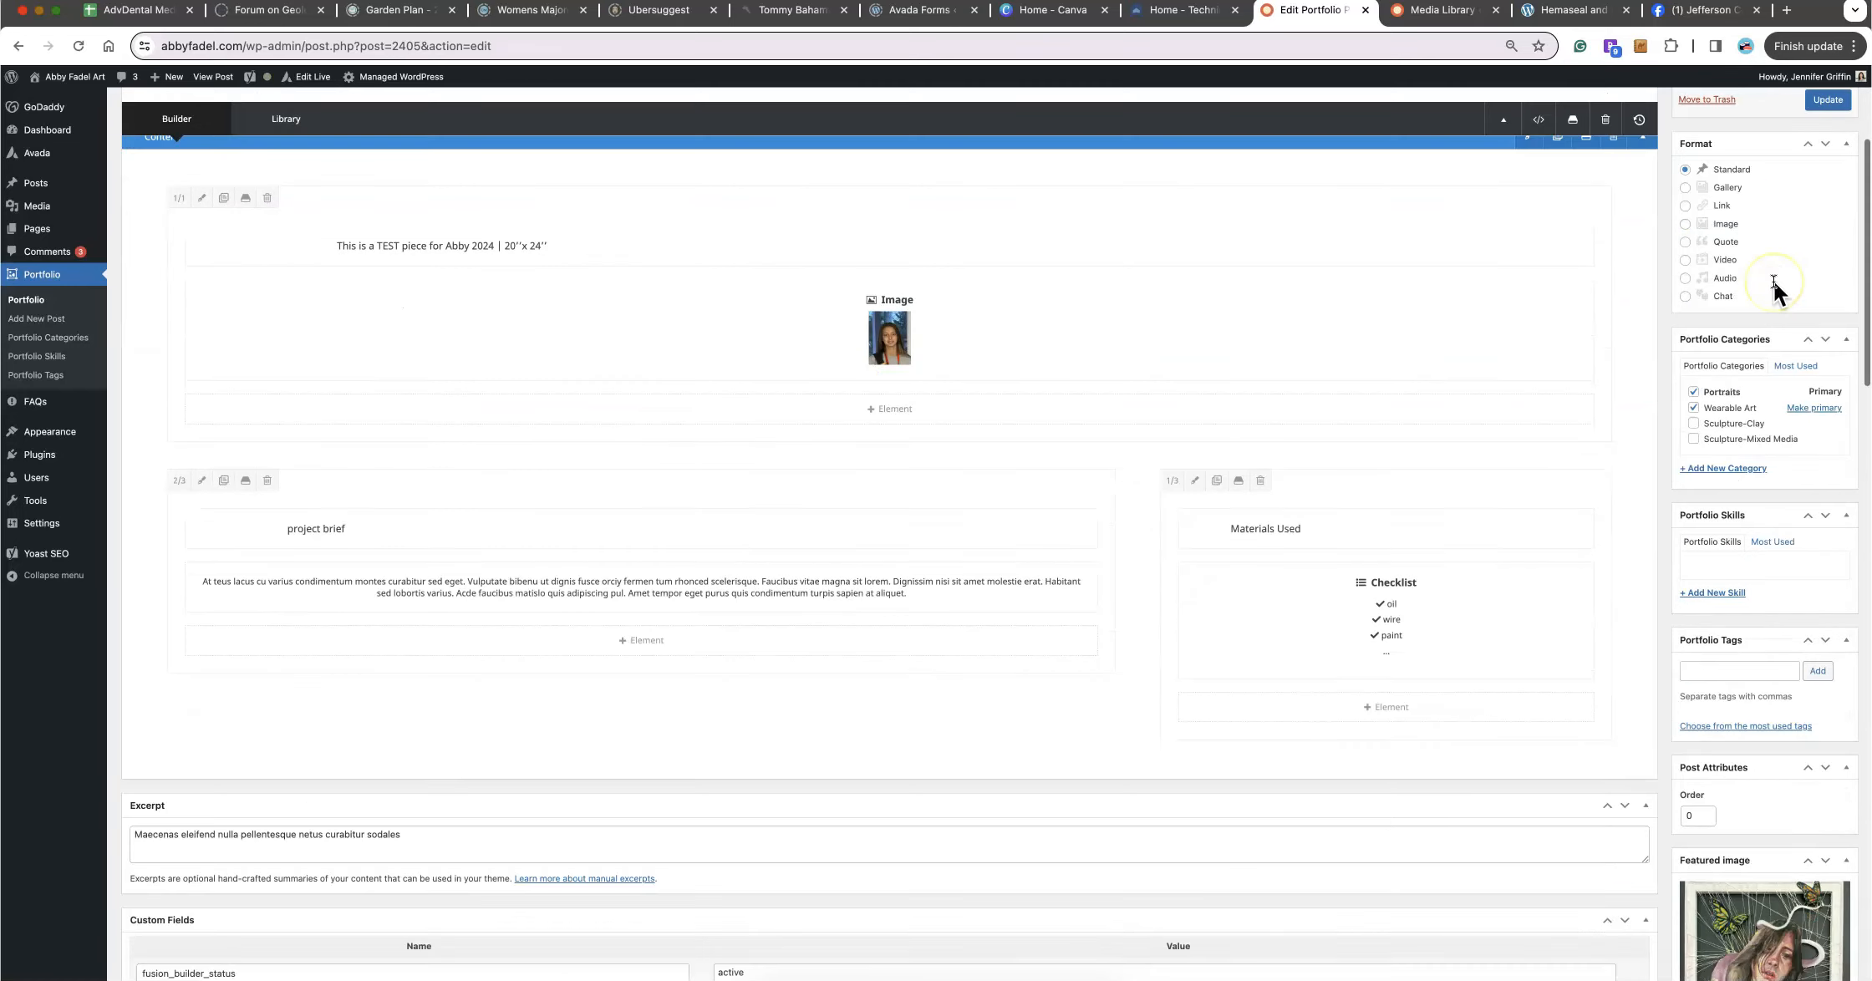
pyautogui.scroll(-5, 1774, 283)
pyautogui.click(1749, 506)
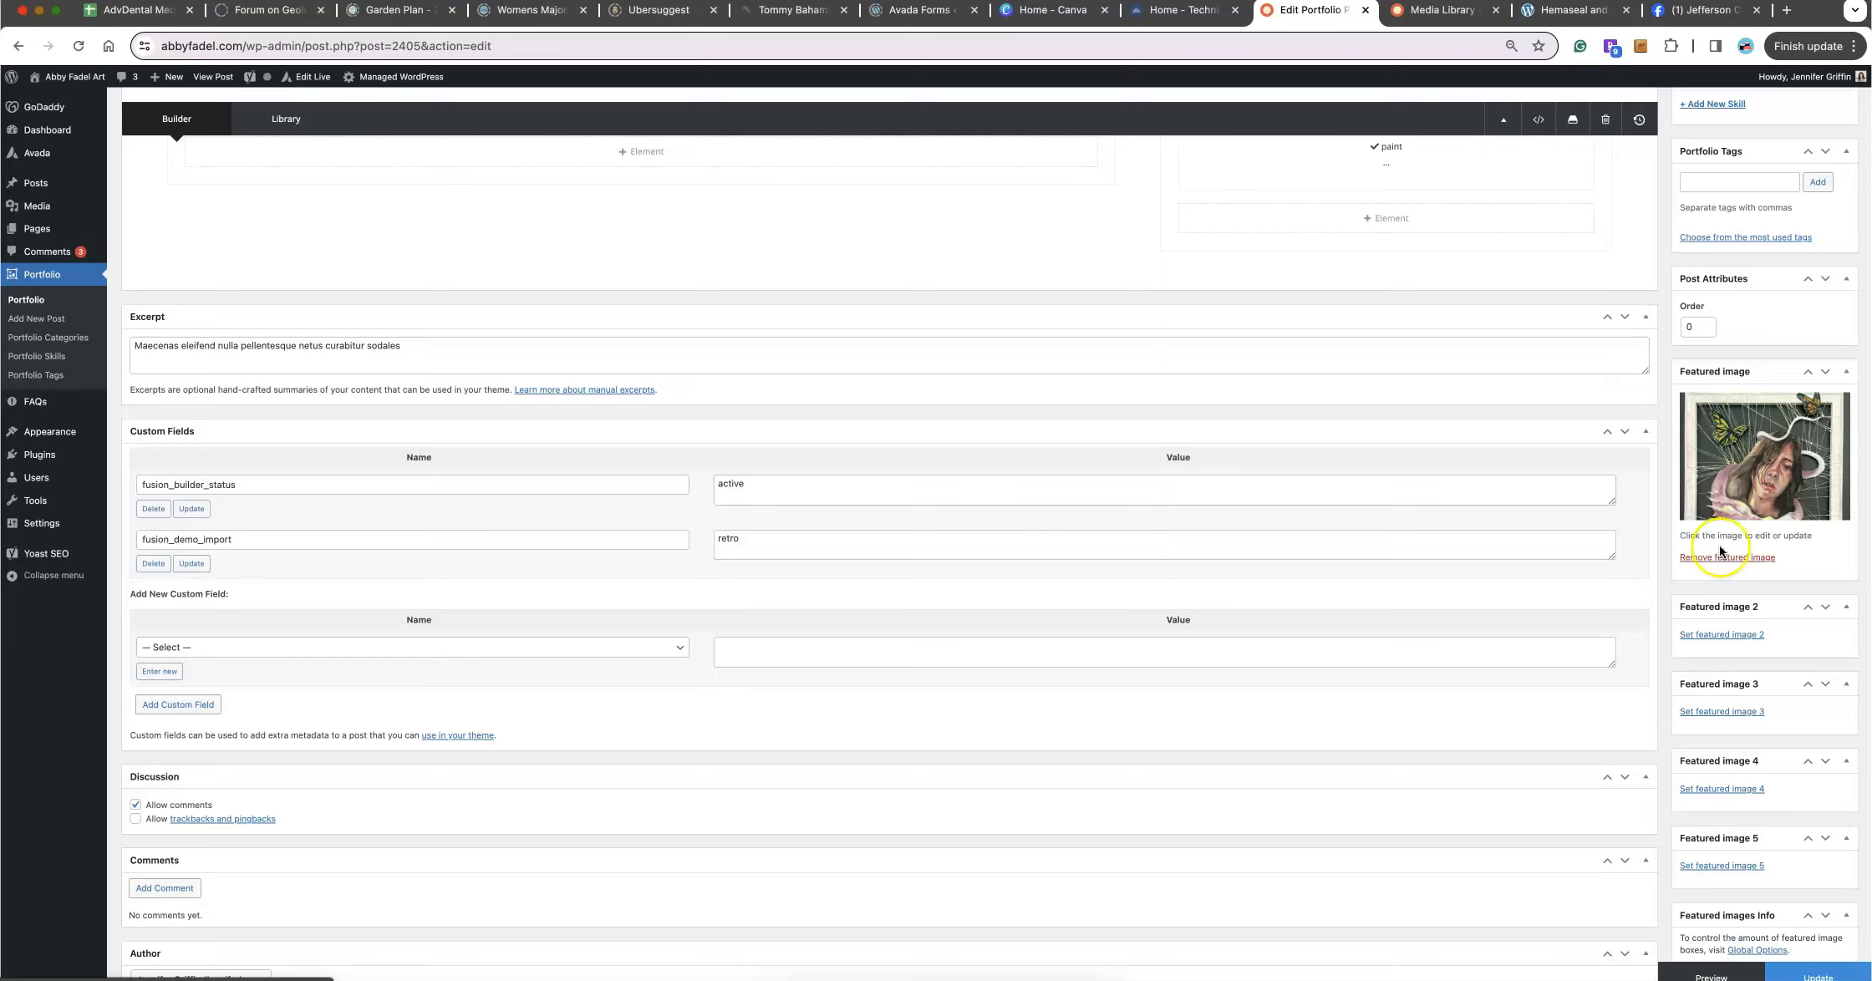
# - Open canva.com in a new browser tab
pyautogui.click(1788, 11)
pyautogui.write('canva.com')
pyautogui.press('Return')
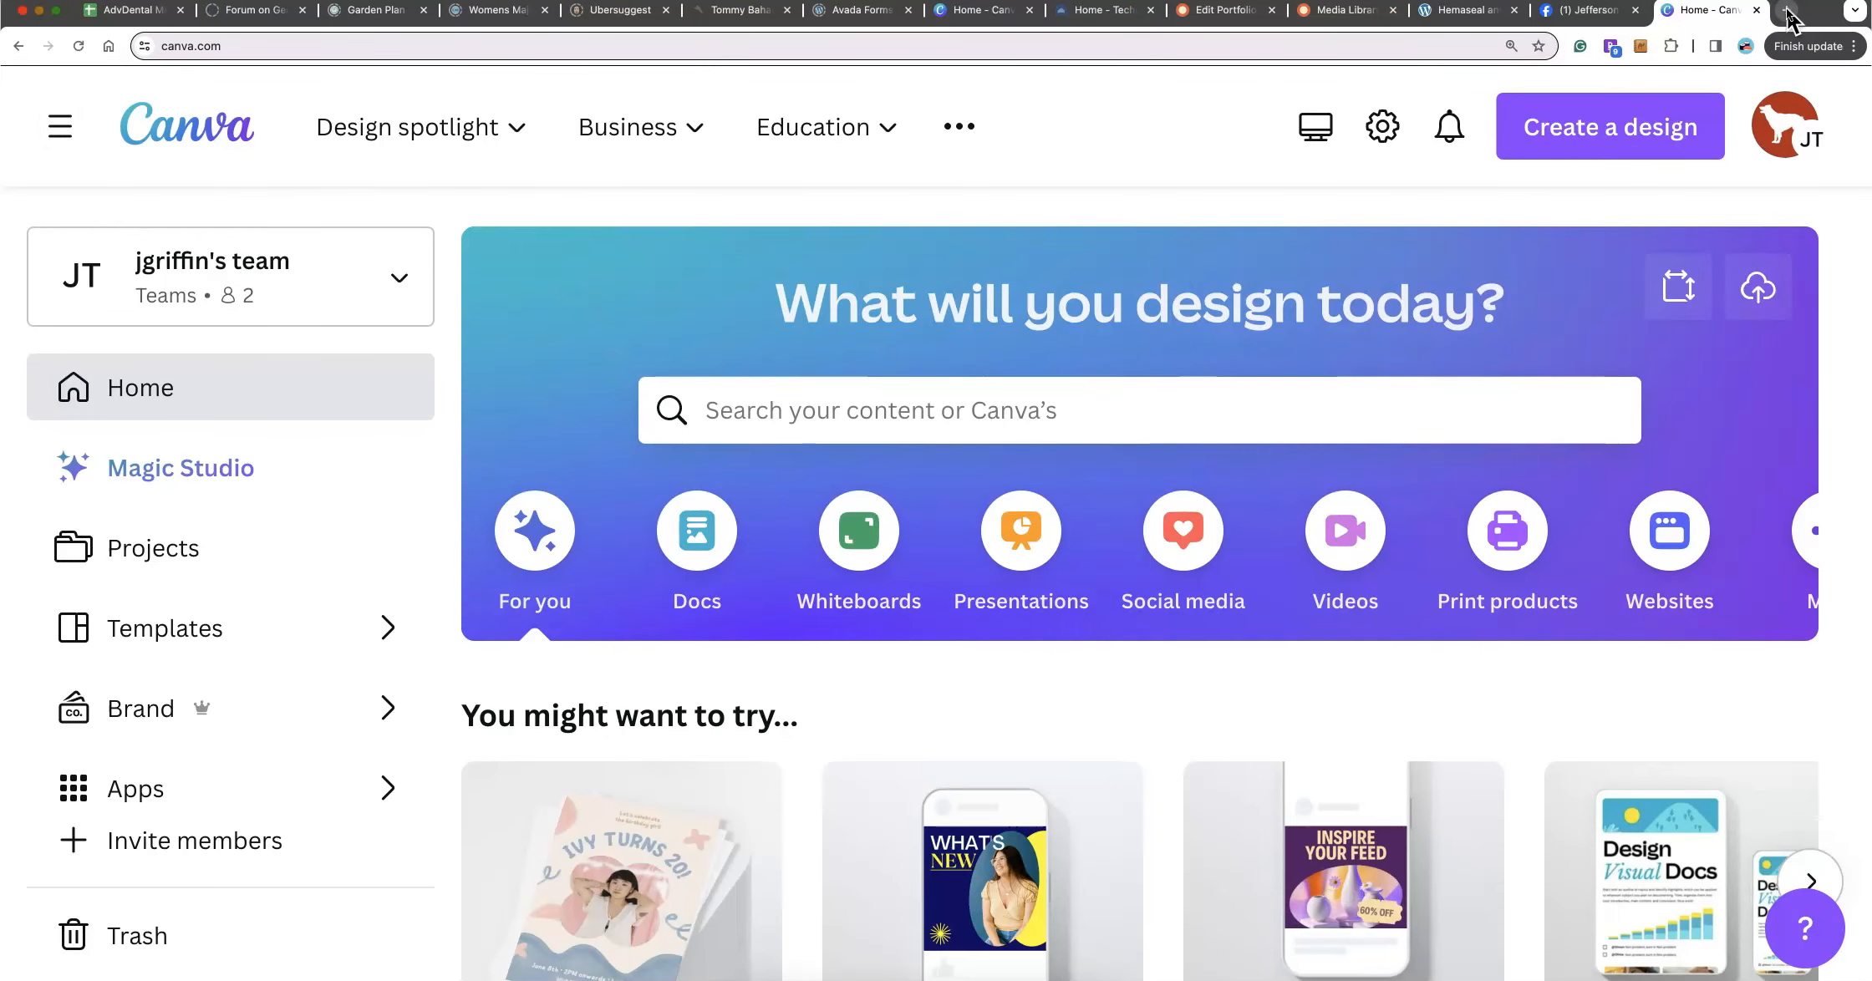
# - Create a new custom-size Canva design 1350 px wide and 1013 px high
pyautogui.click(1668, 117)
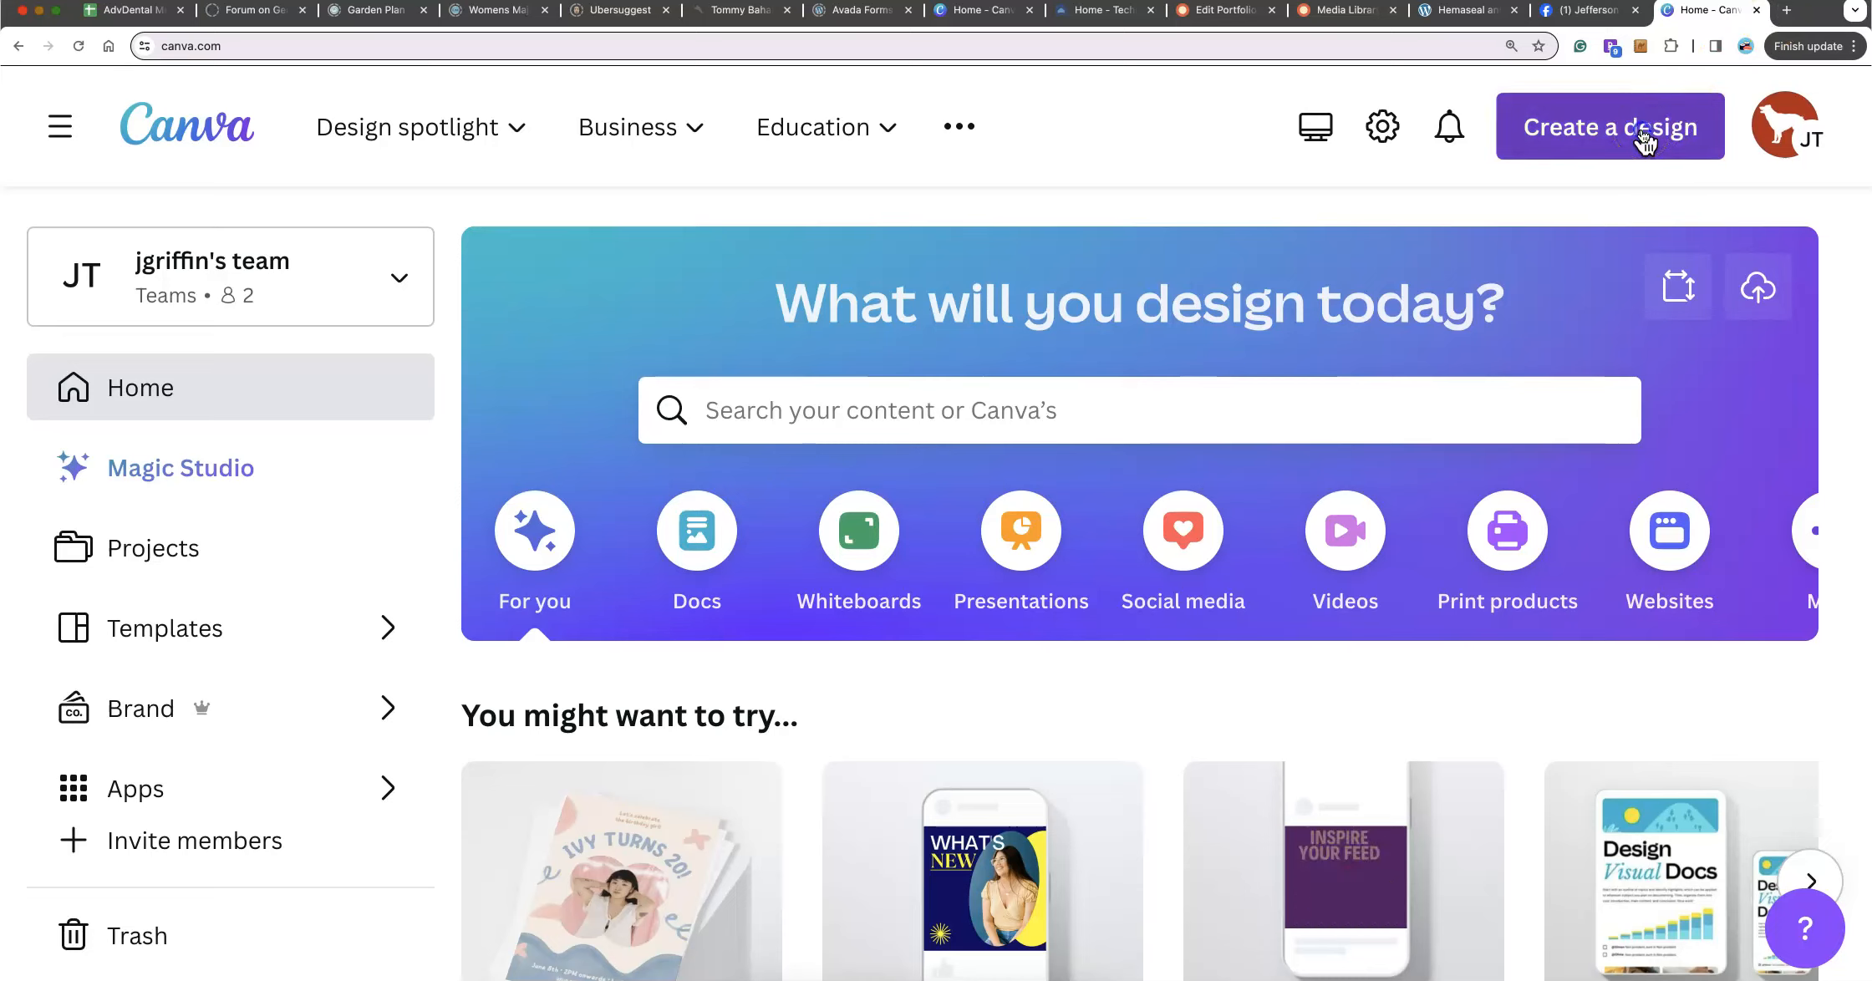
pyautogui.click(1644, 137)
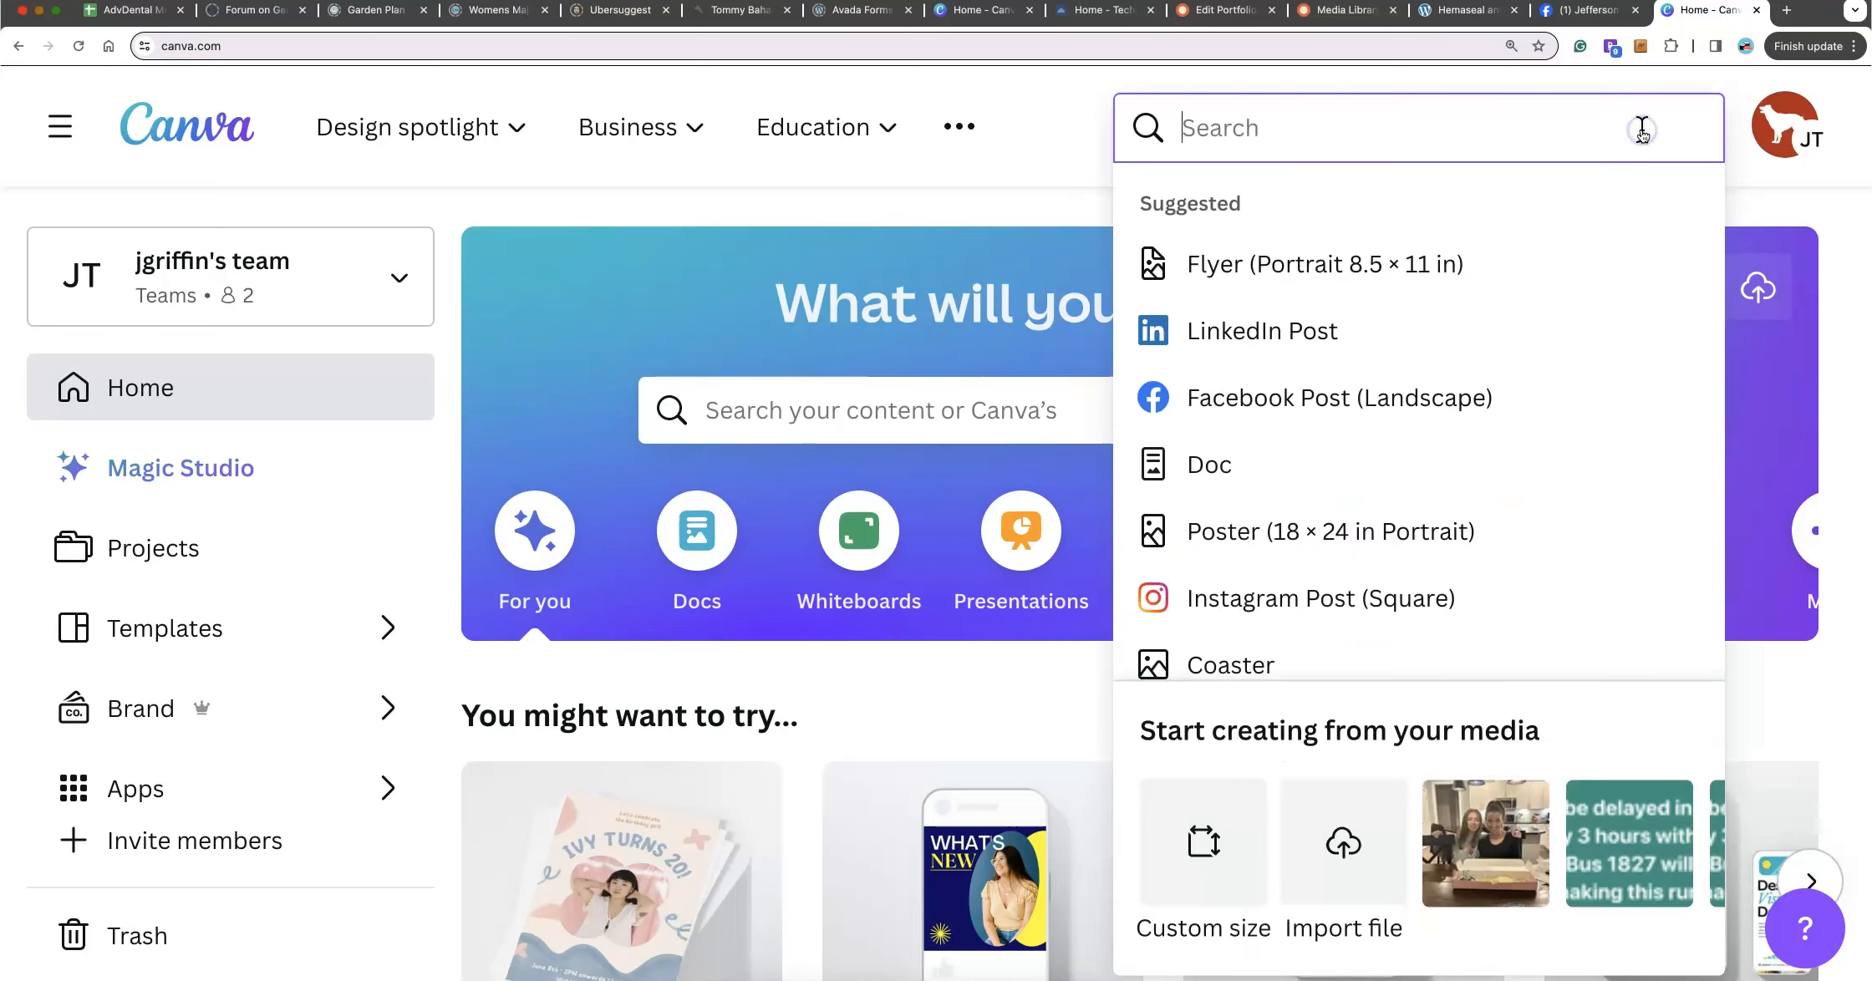
pyautogui.click(1220, 833)
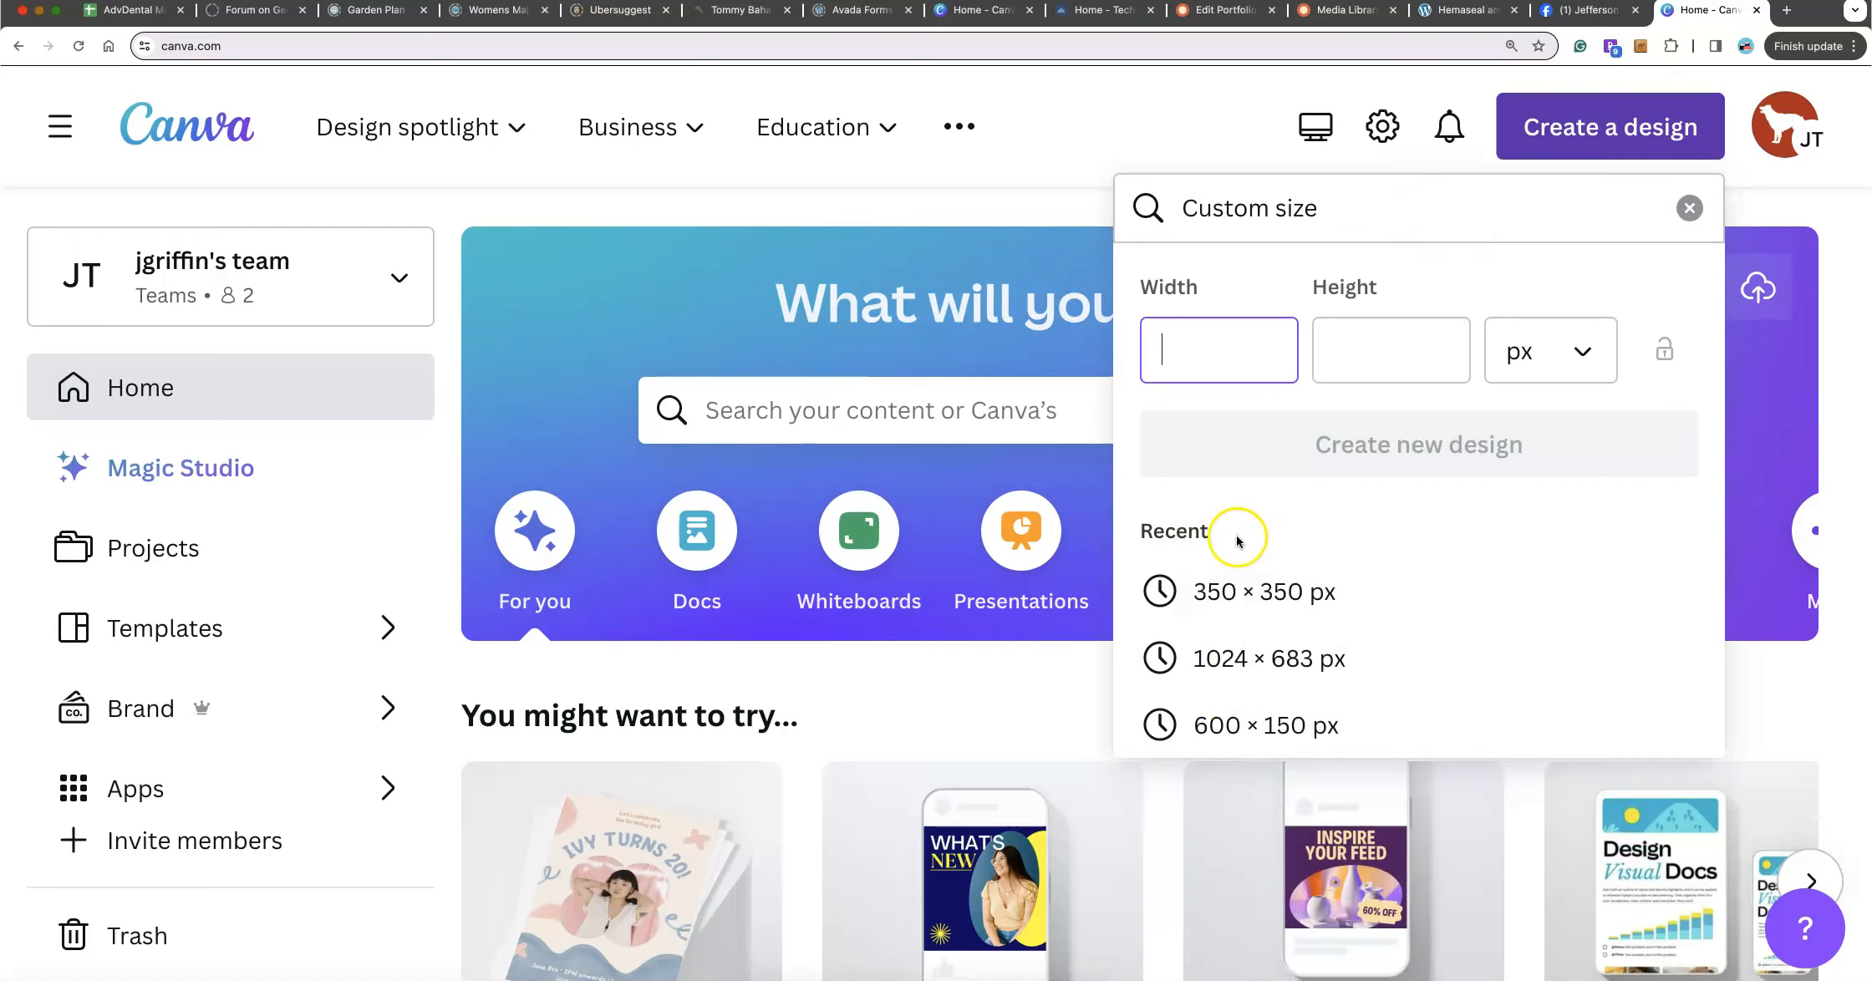
pyautogui.click(1258, 328)
pyautogui.write('1350')
pyautogui.press('Tab')
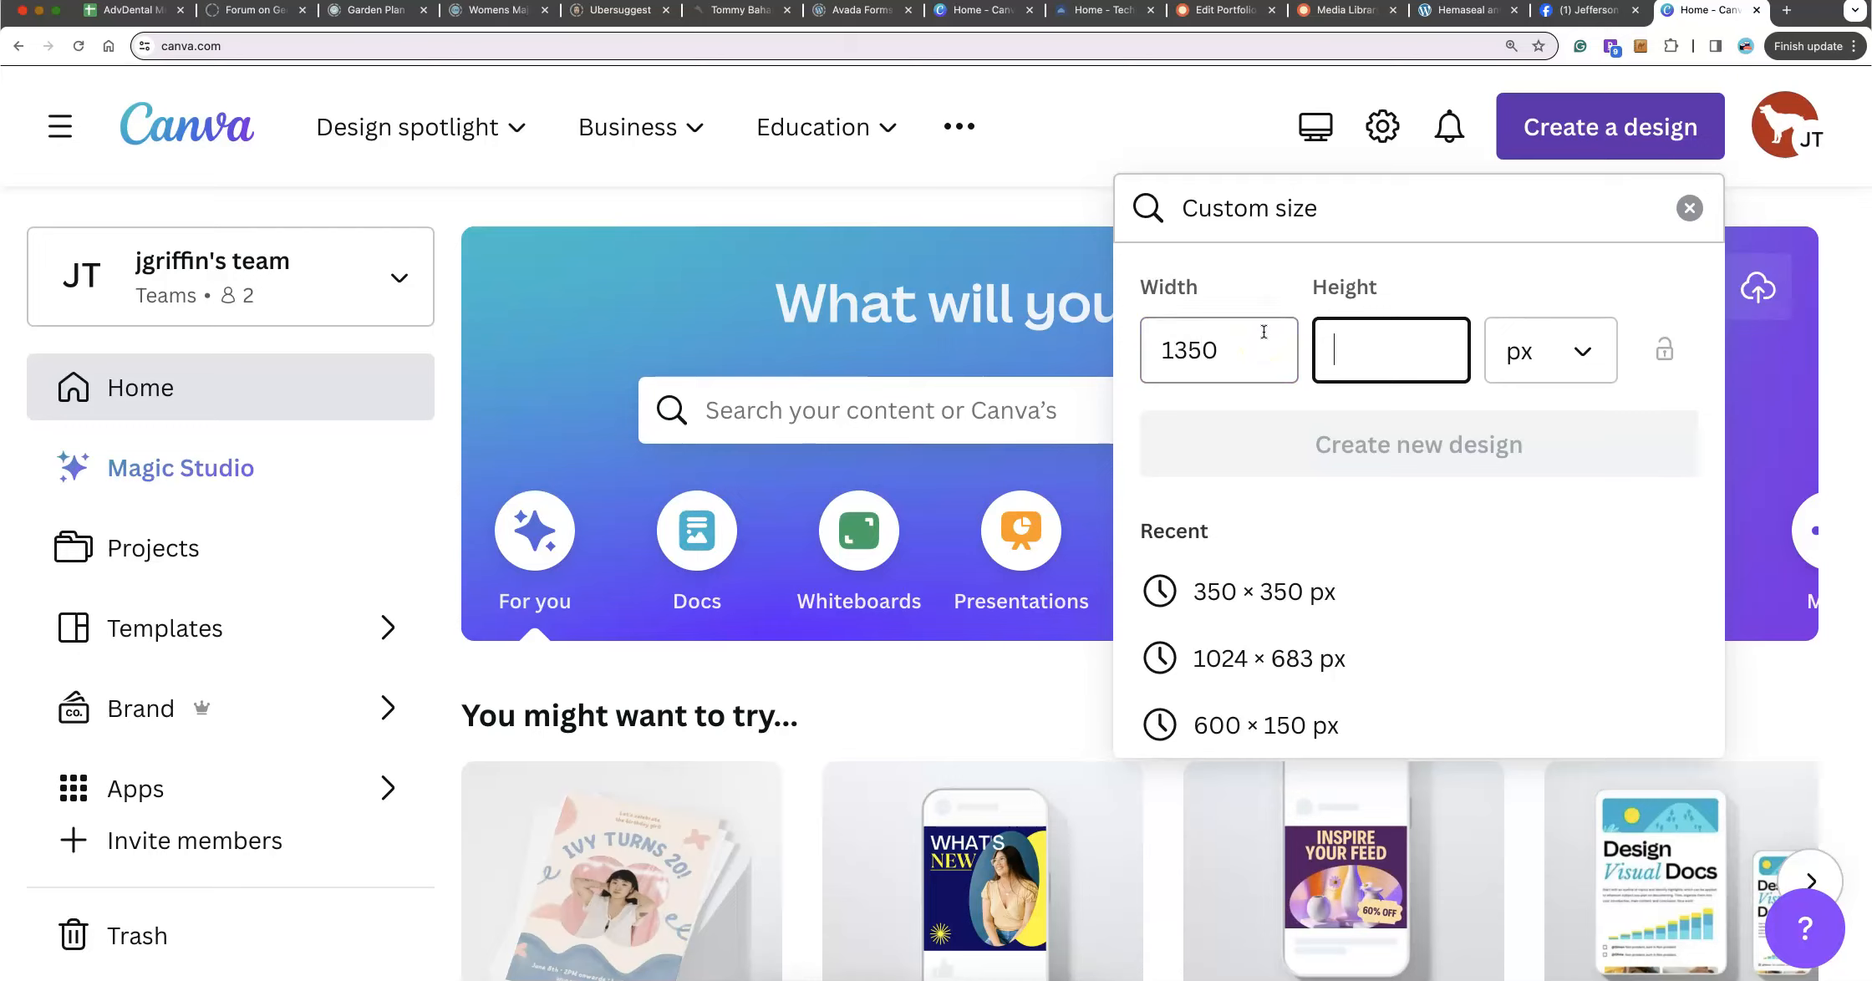
pyautogui.write('1013')
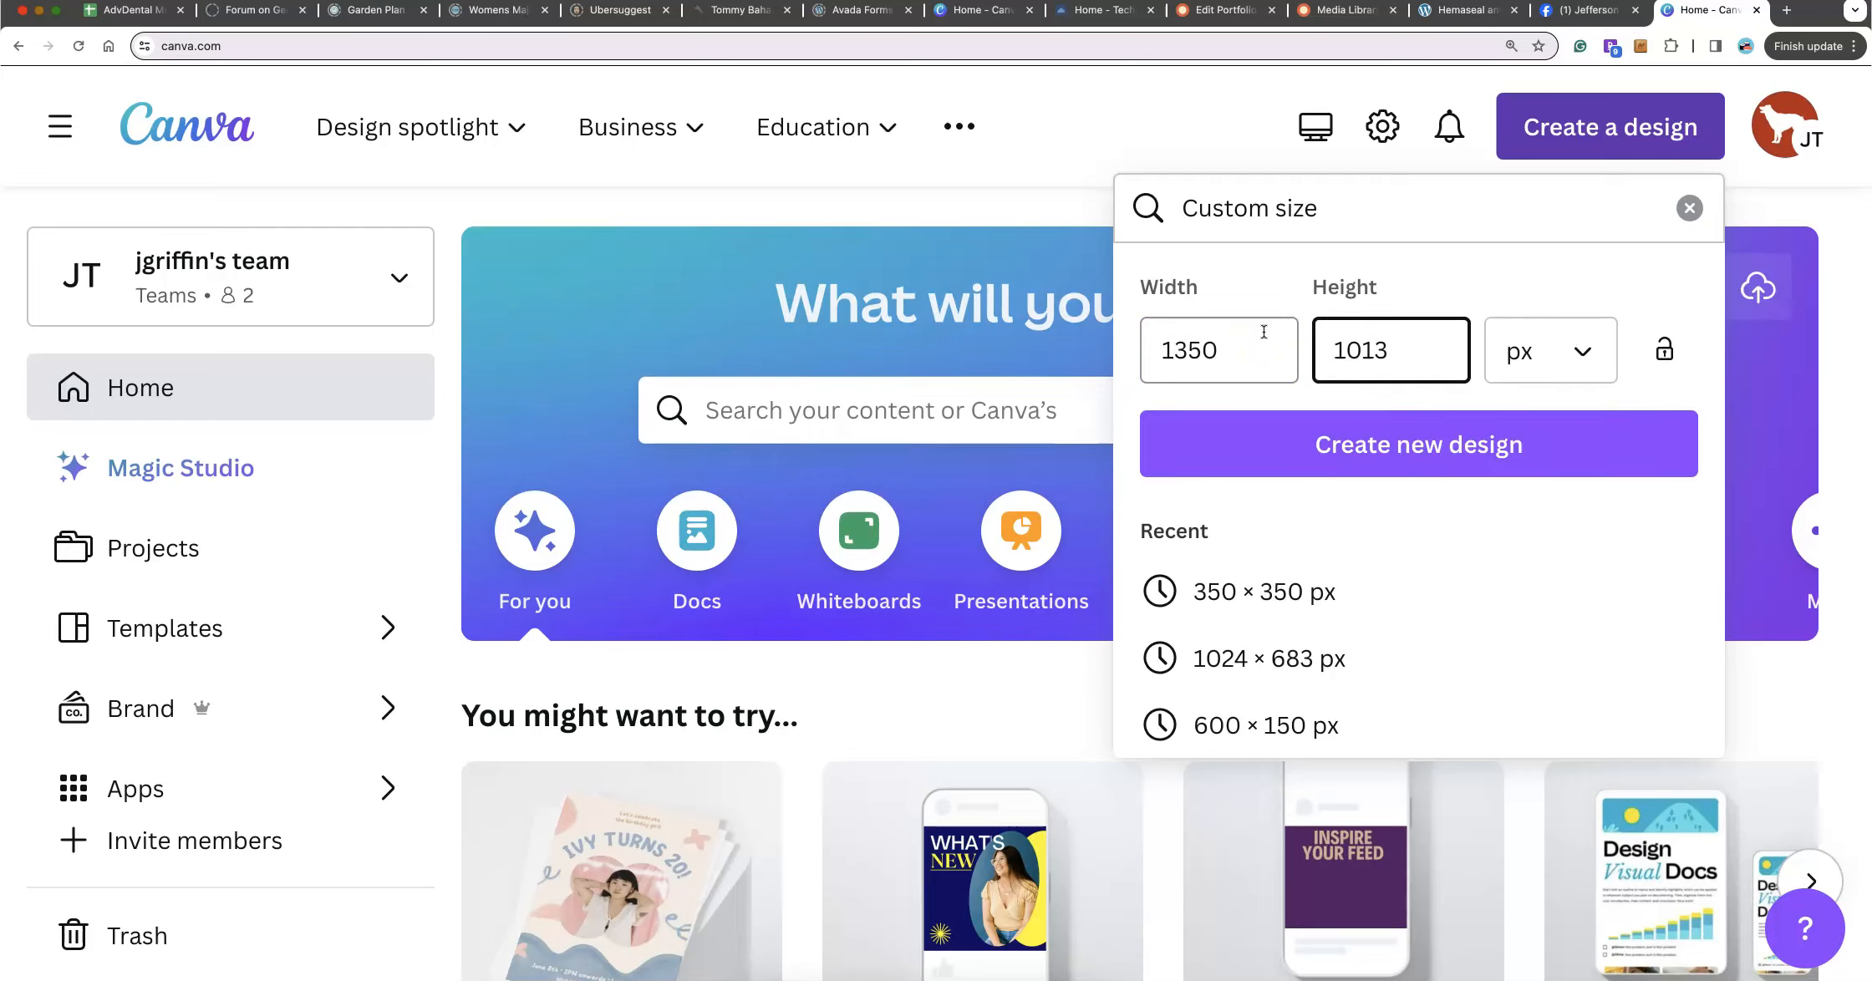
pyautogui.click(1307, 422)
pyautogui.click(1335, 439)
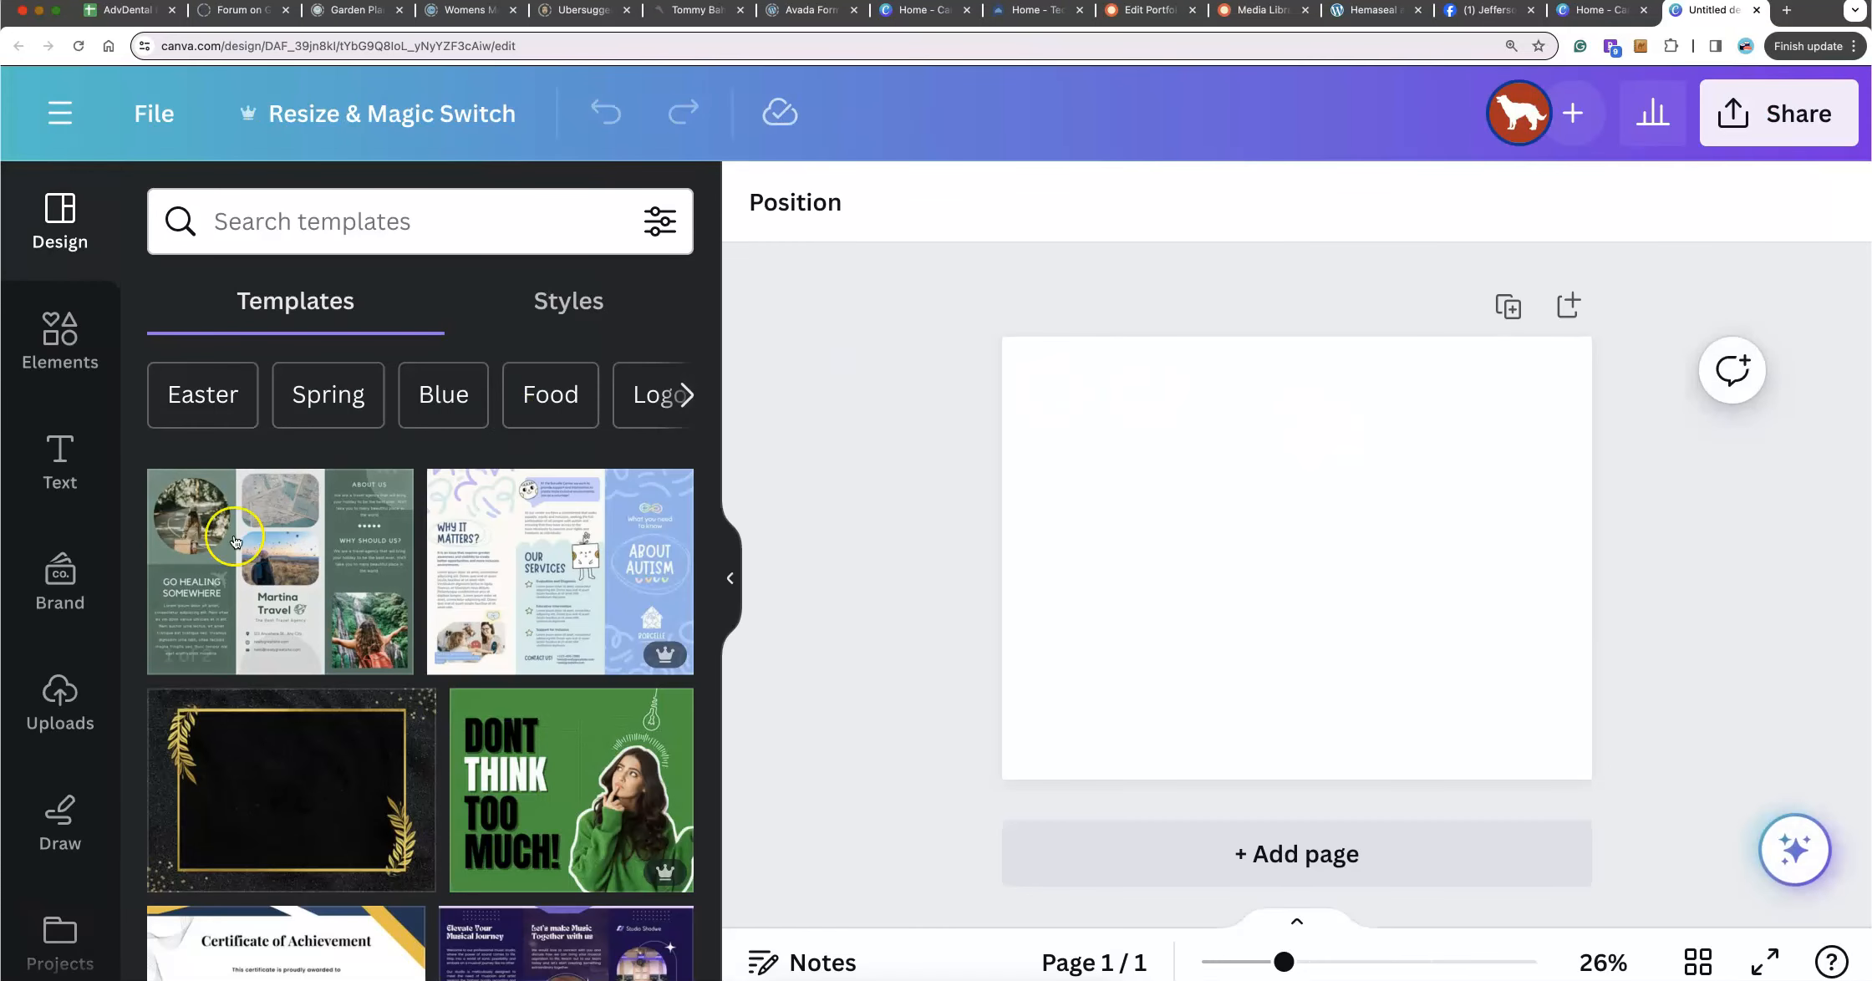
# - Upload IMG_5242.jpg from Downloads to Canva and place it on the blank page
pyautogui.click(67, 695)
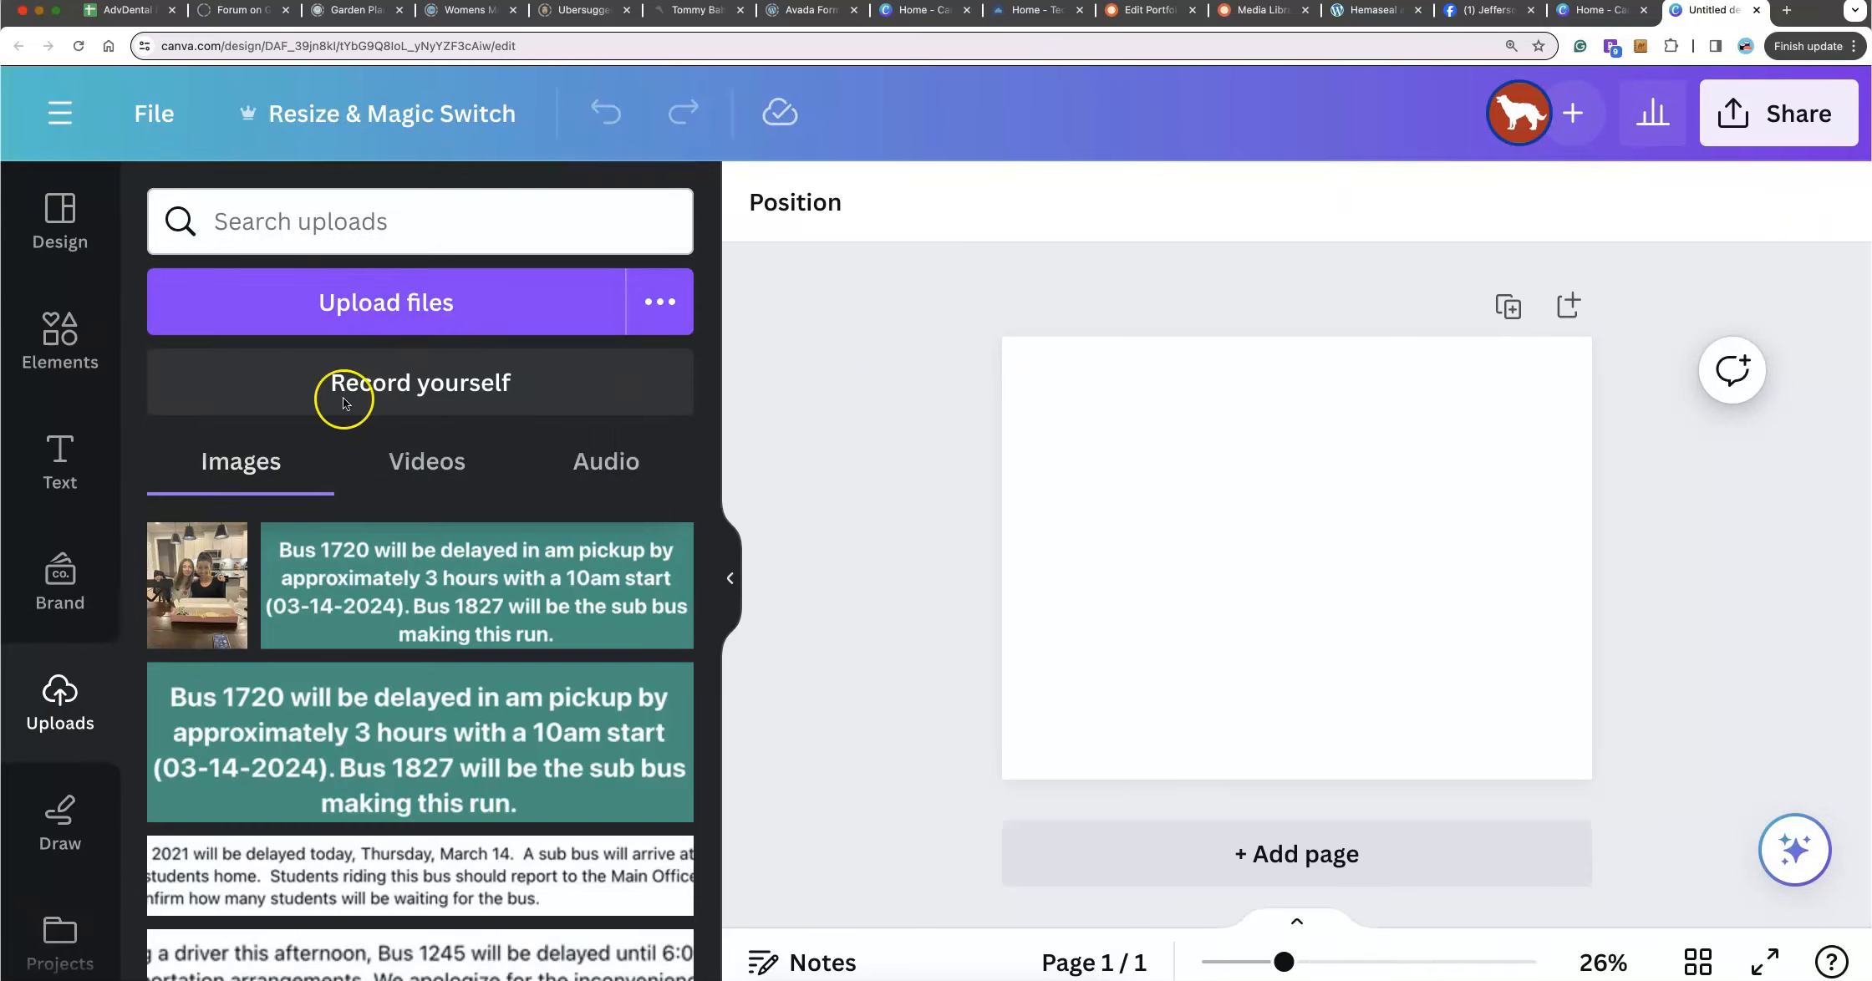
pyautogui.click(391, 316)
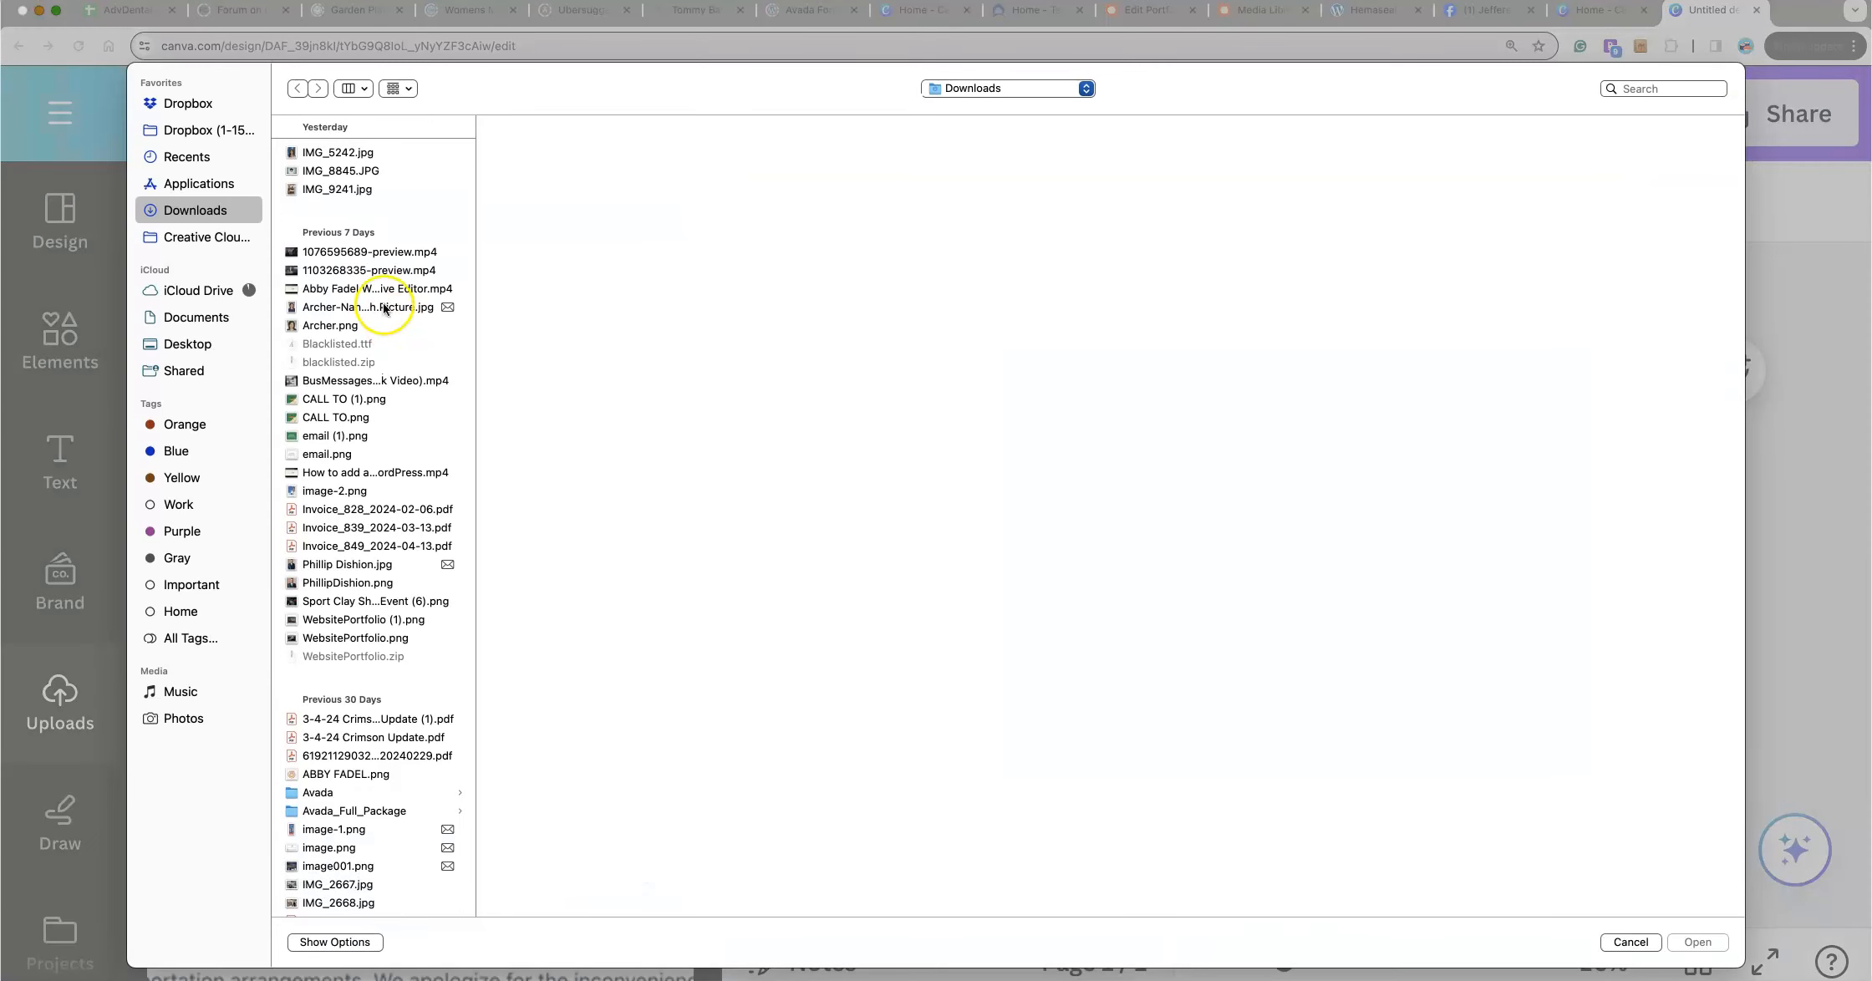
pyautogui.click(355, 188)
pyautogui.click(355, 170)
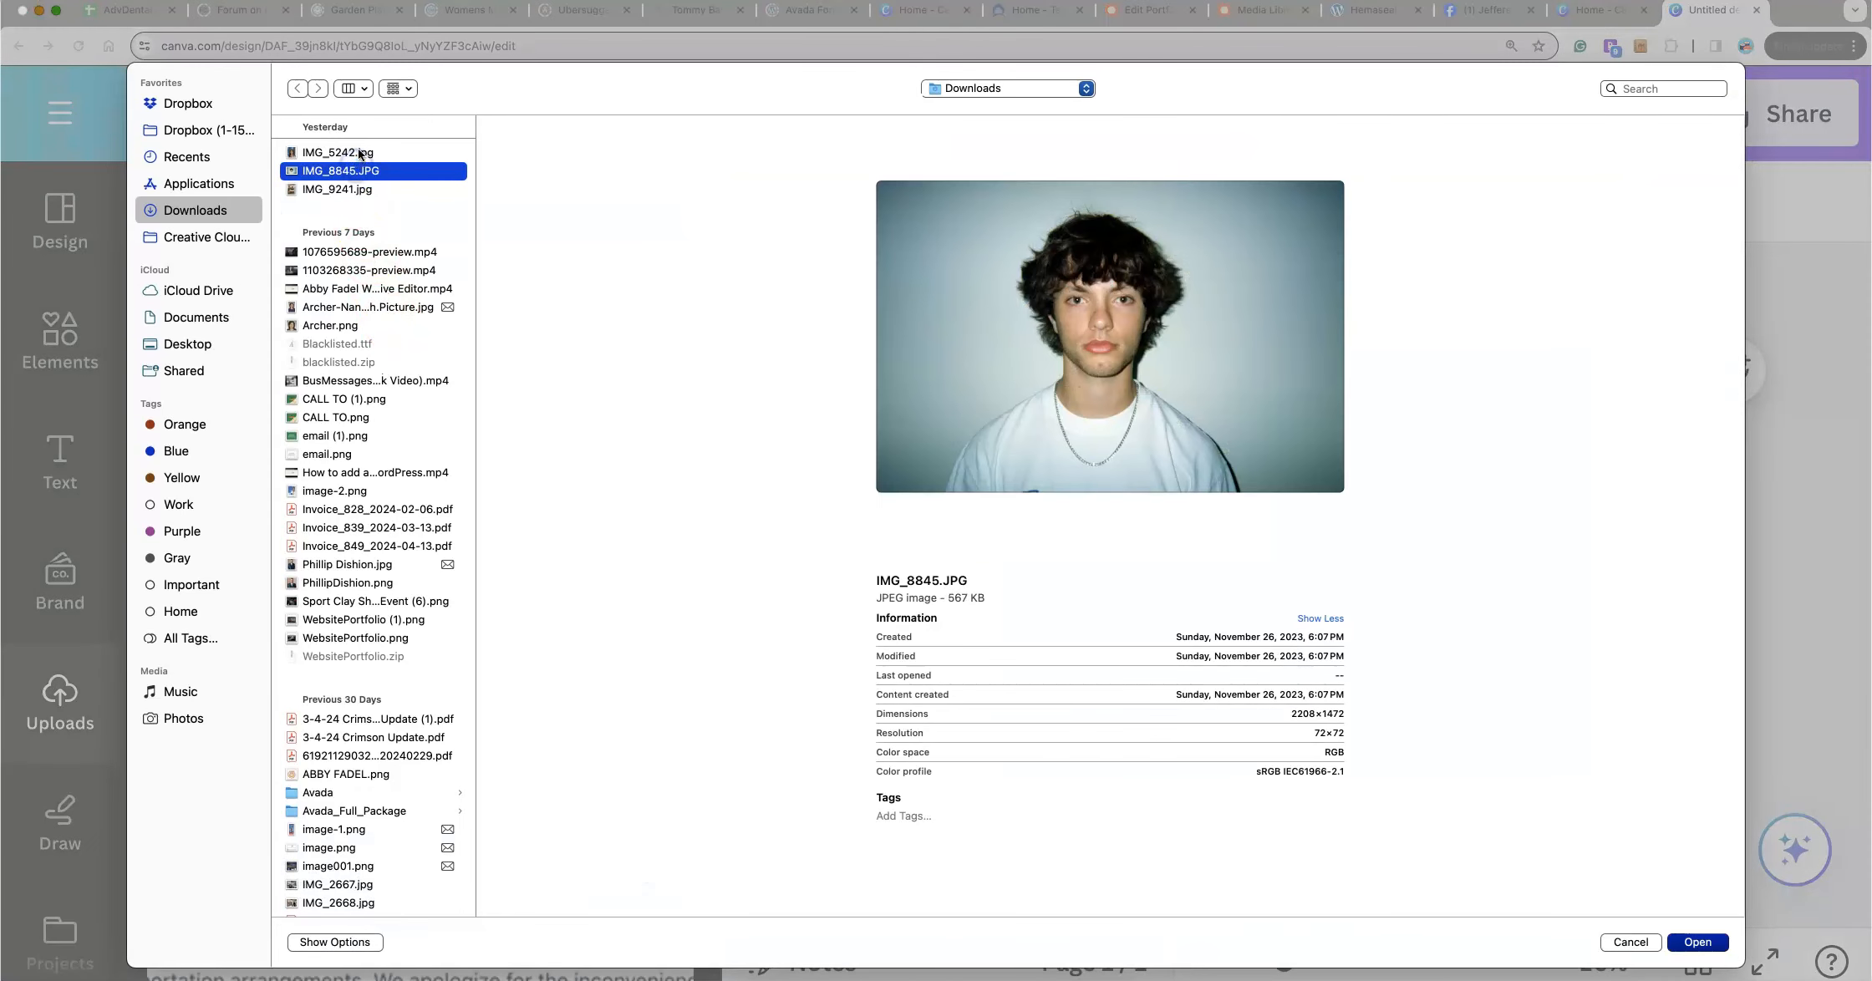
pyautogui.click(359, 153)
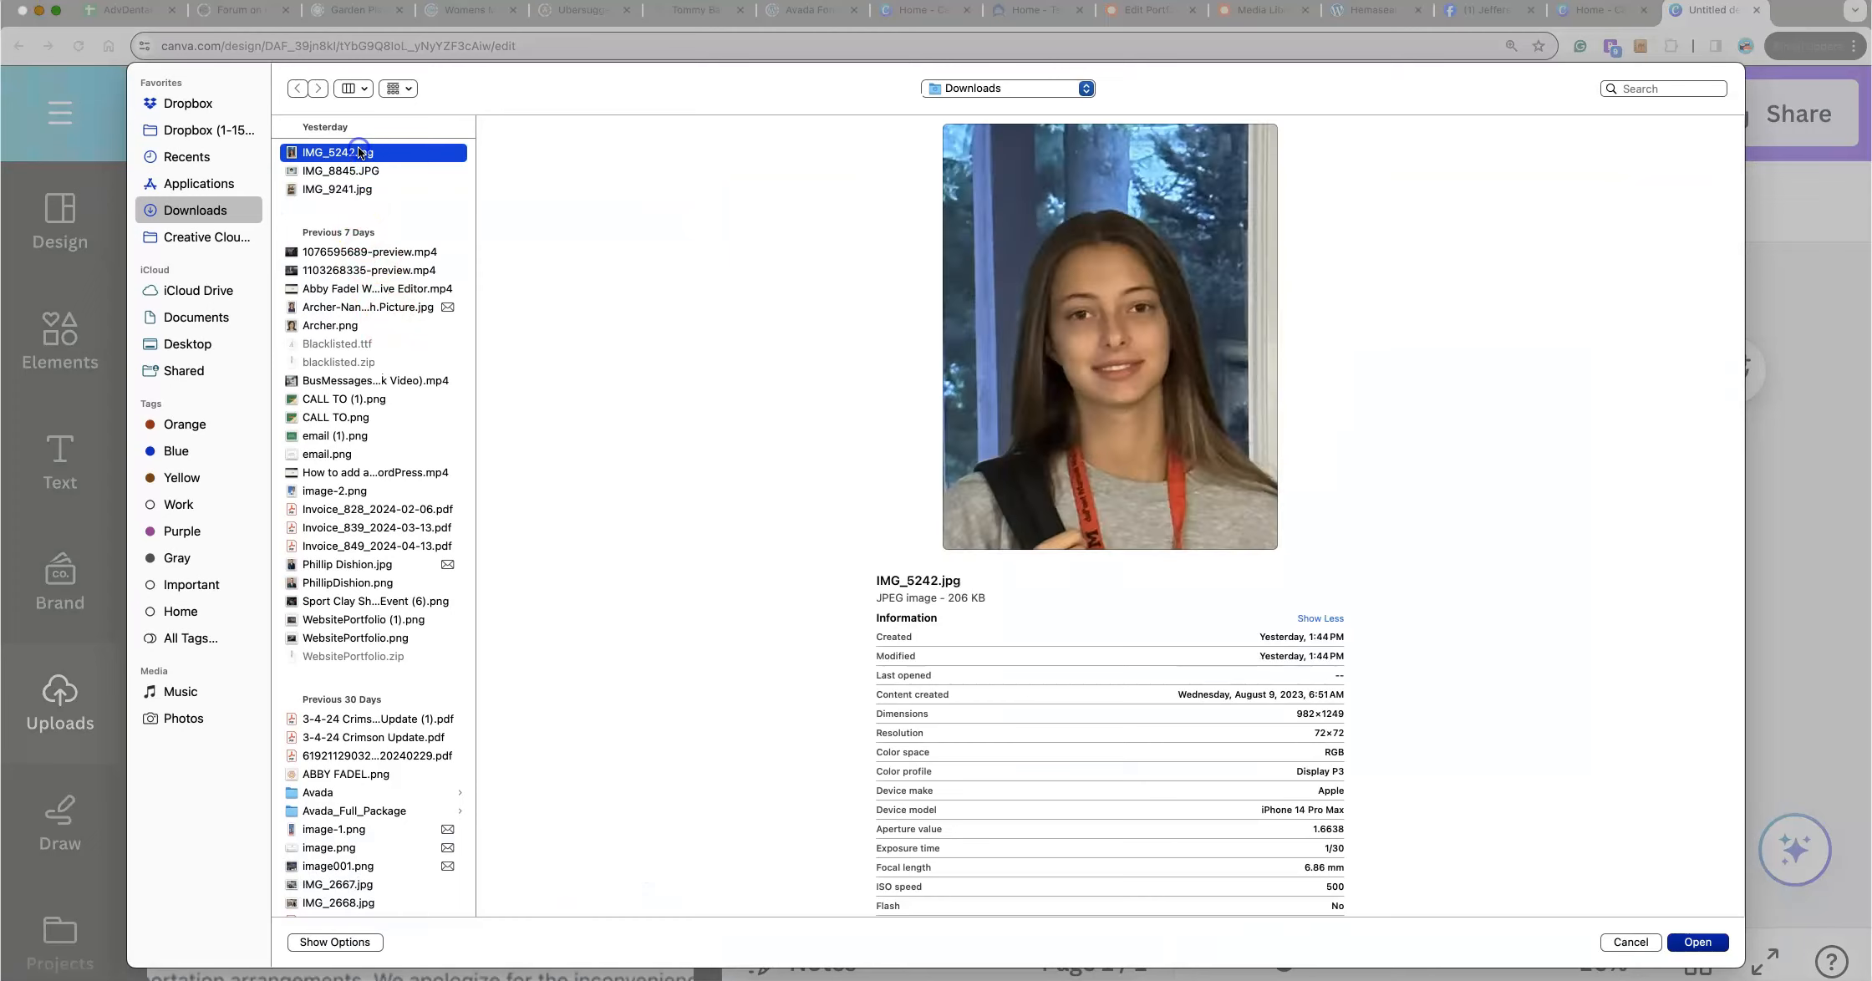
pyautogui.click(1697, 943)
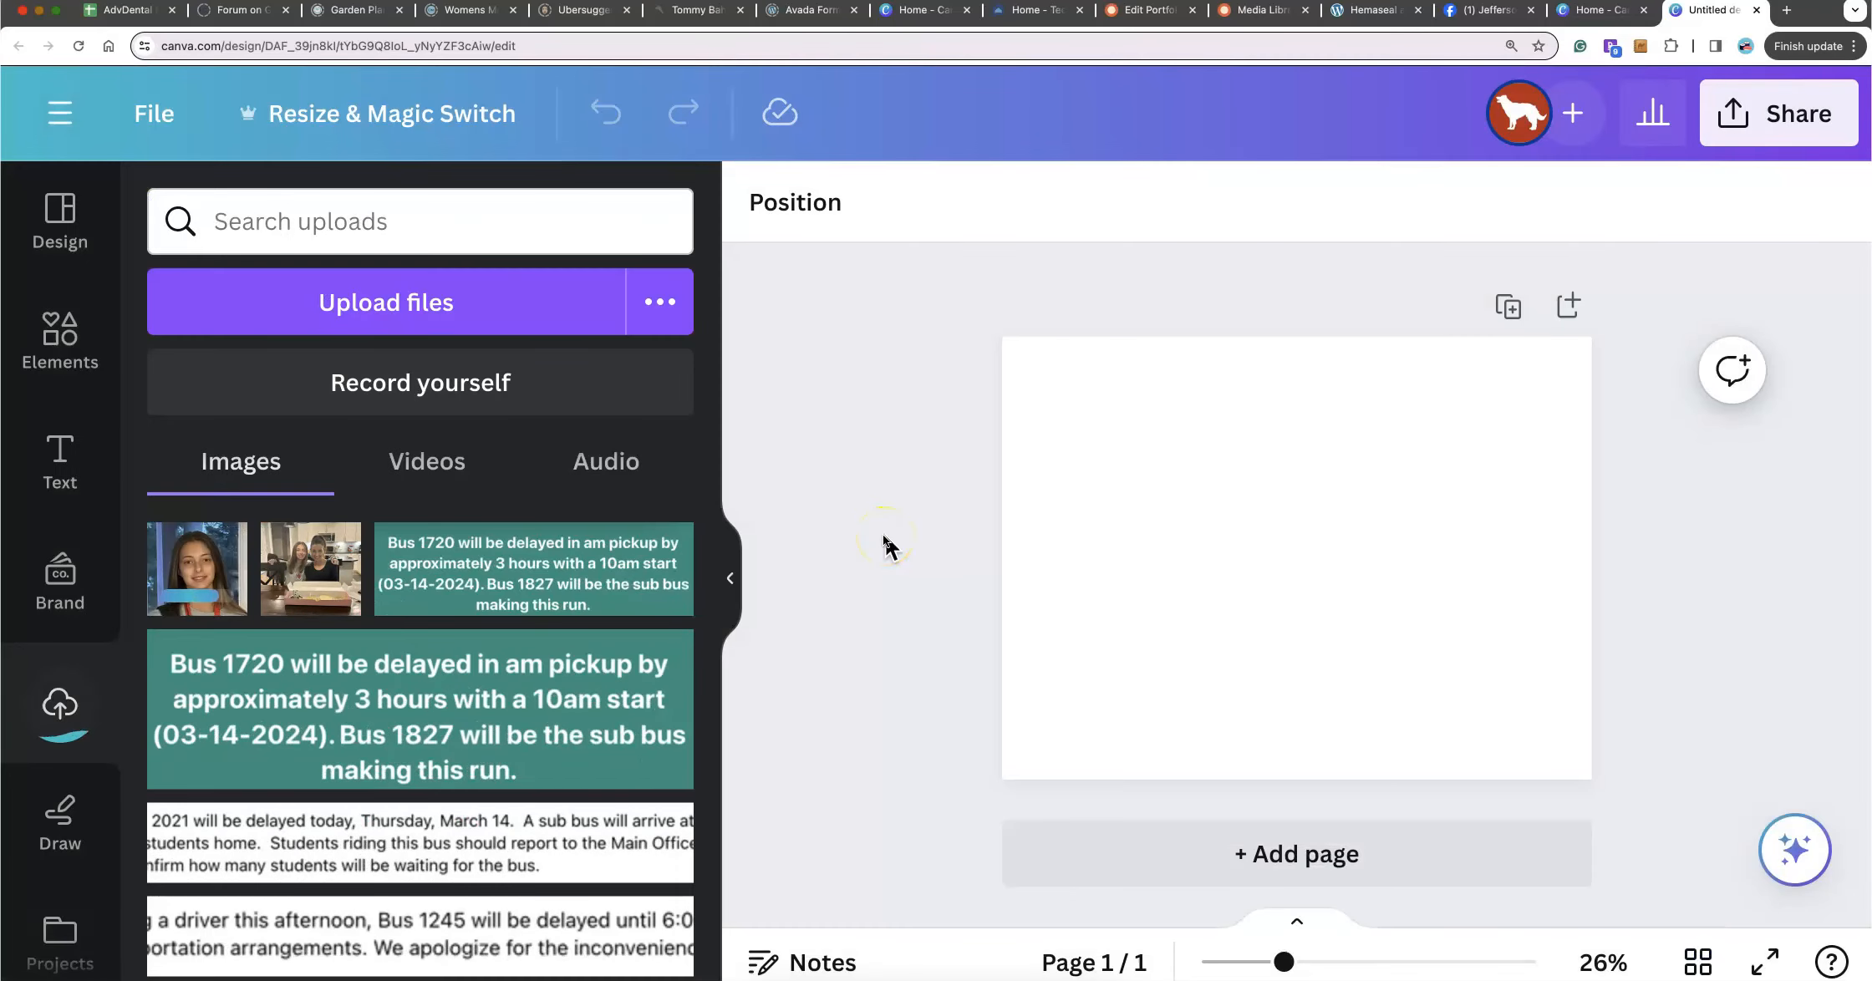
pyautogui.click(217, 576)
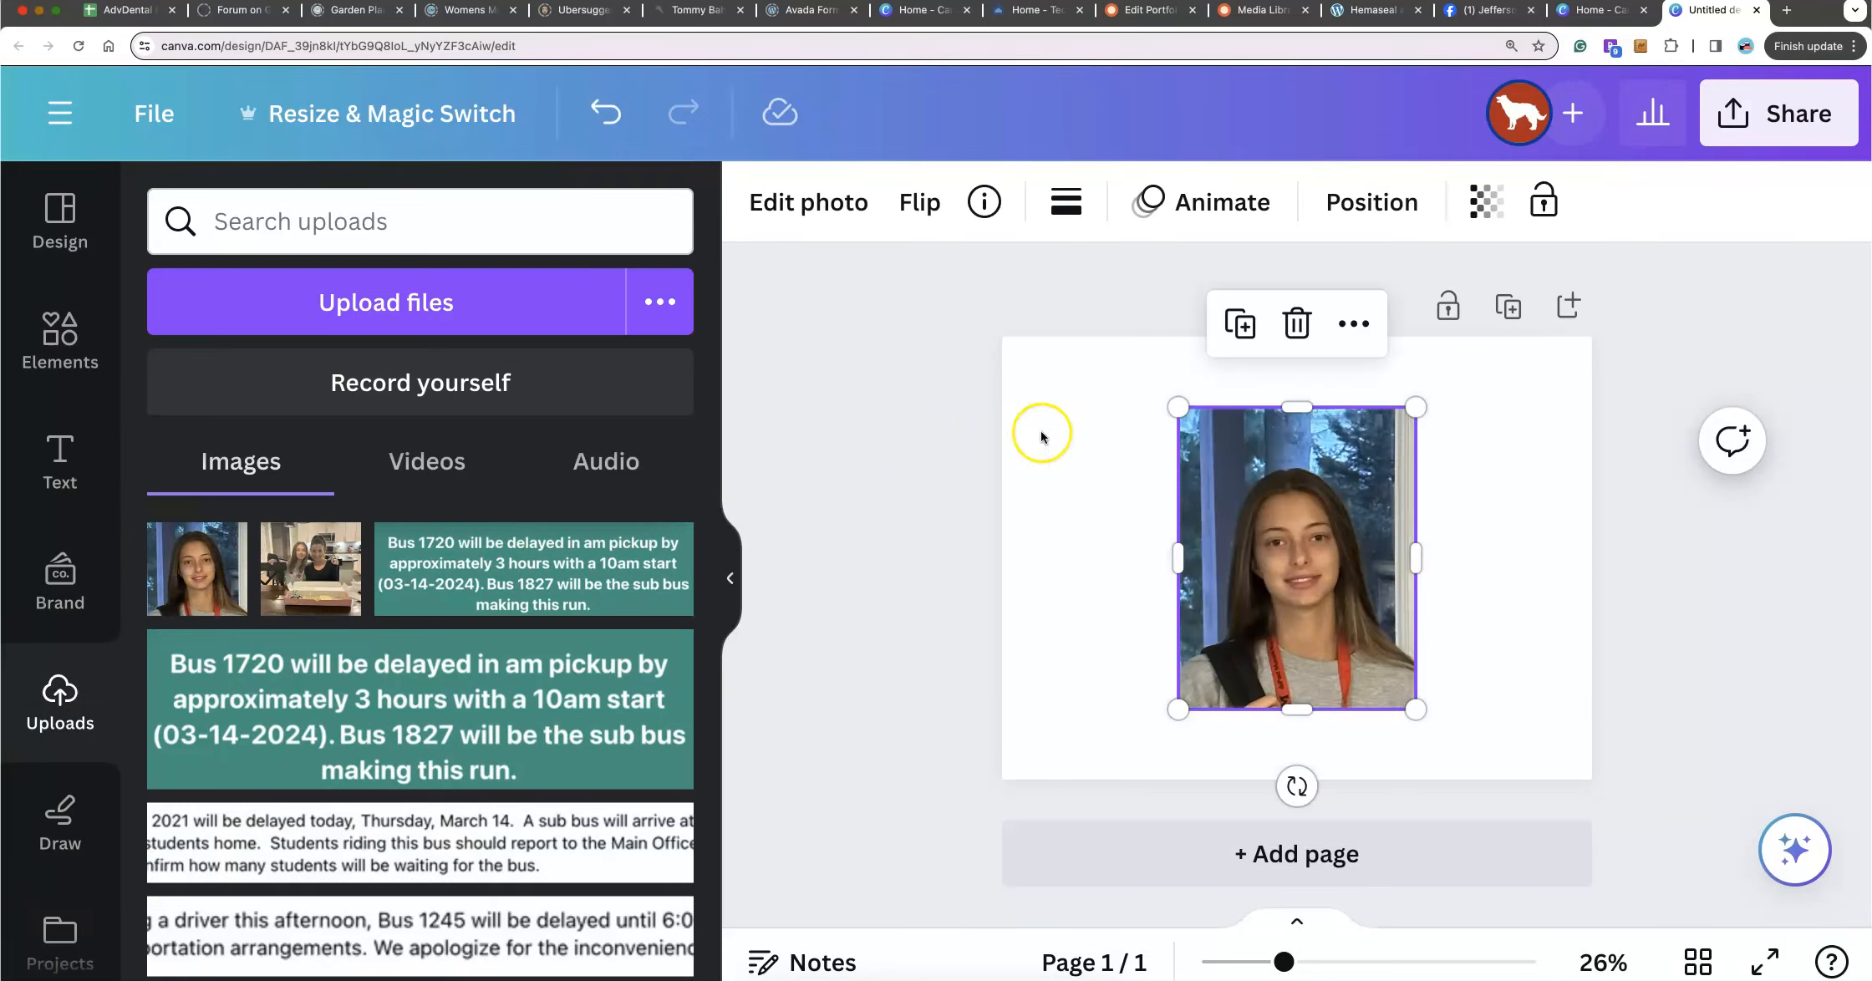
# - Enlarge the photo to fill the whole page and shift it so the face is framed within the page
pyautogui.moveTo(1177, 406); pyautogui.dragTo(868, 282)
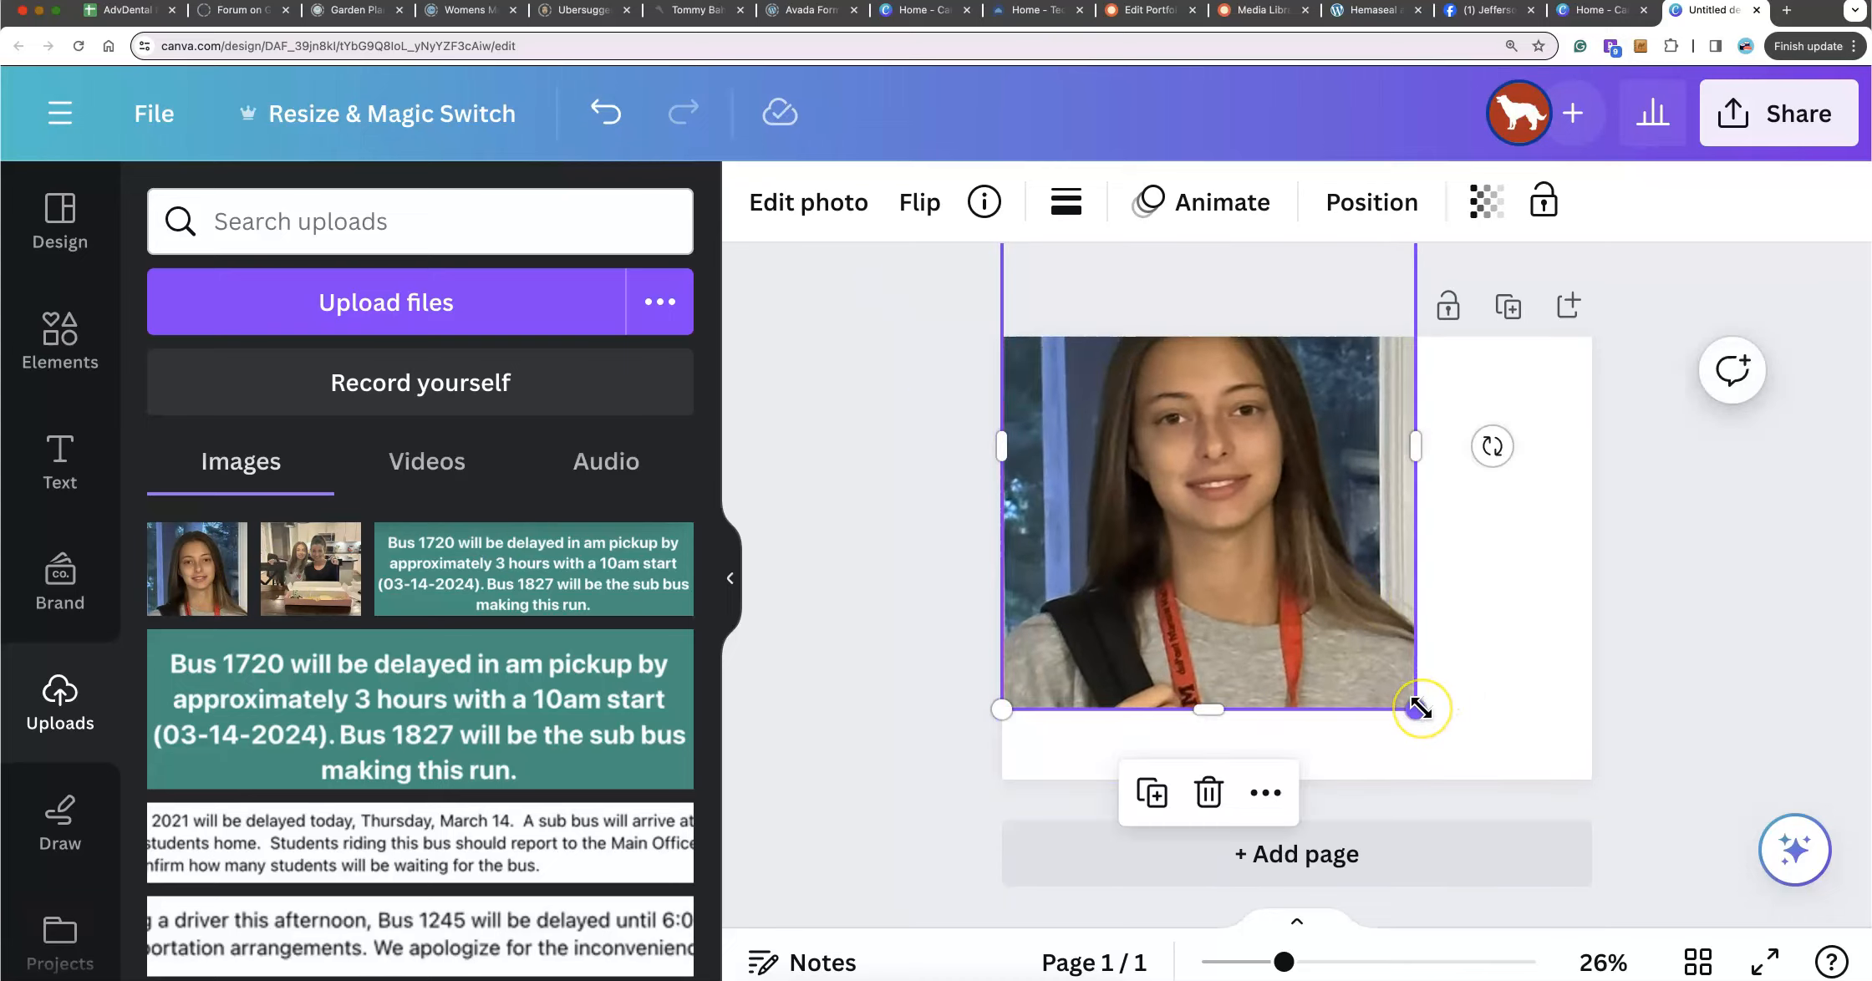
pyautogui.moveTo(1418, 707); pyautogui.dragTo(1638, 907)
pyautogui.moveTo(1459, 552); pyautogui.dragTo(1460, 590)
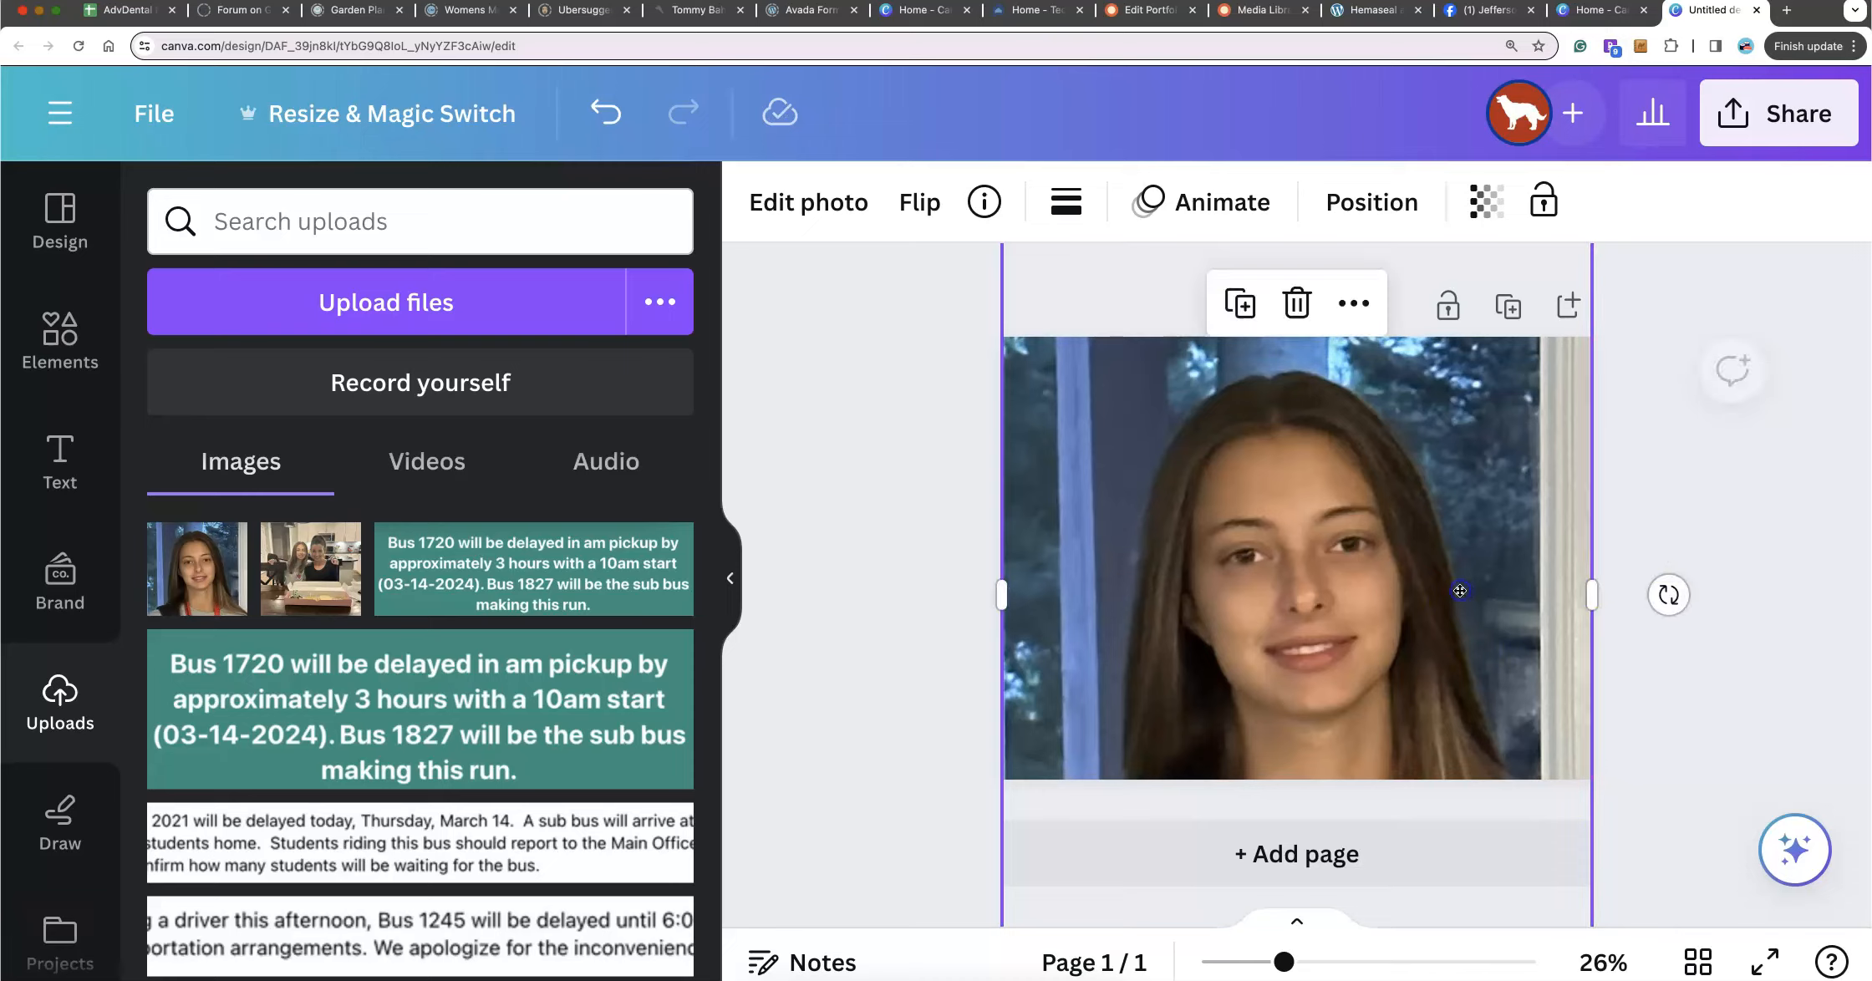
pyautogui.click(1730, 548)
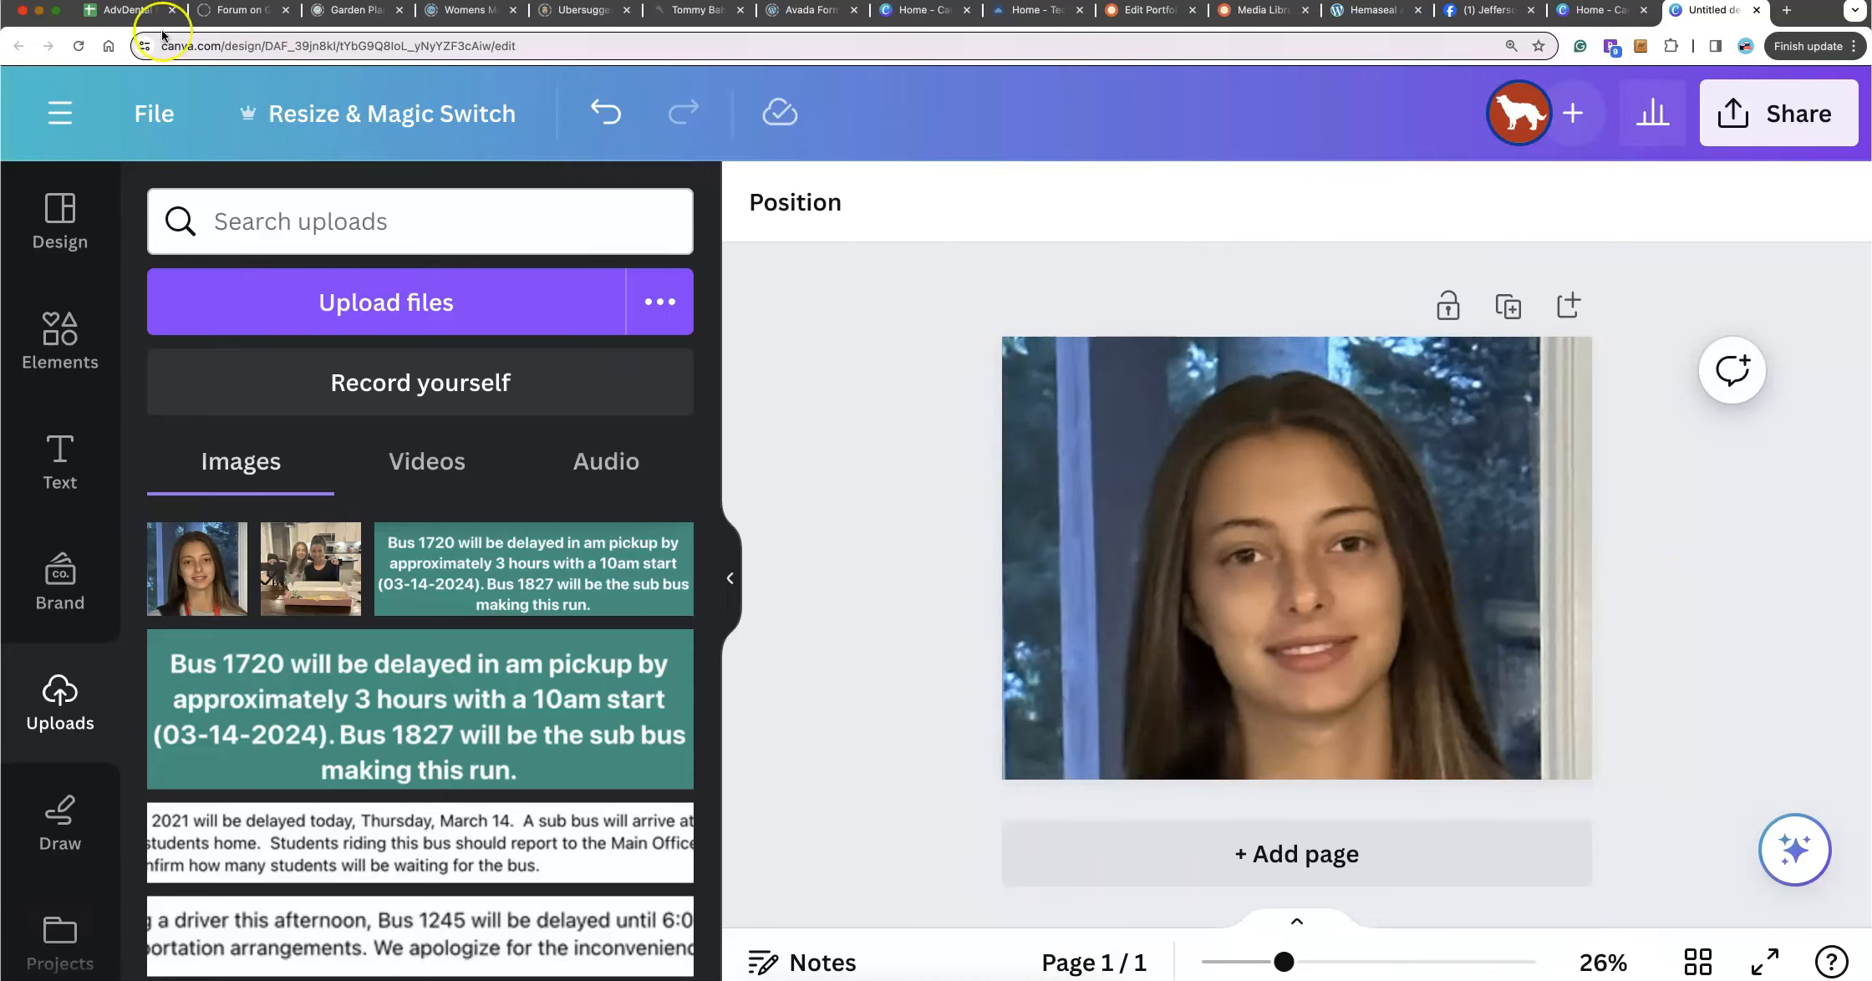
# - Rename the Canva design as testfeaturedimage
pyautogui.click(153, 114)
pyautogui.click(190, 211)
pyautogui.press('BackSpace')
pyautogui.write('test')
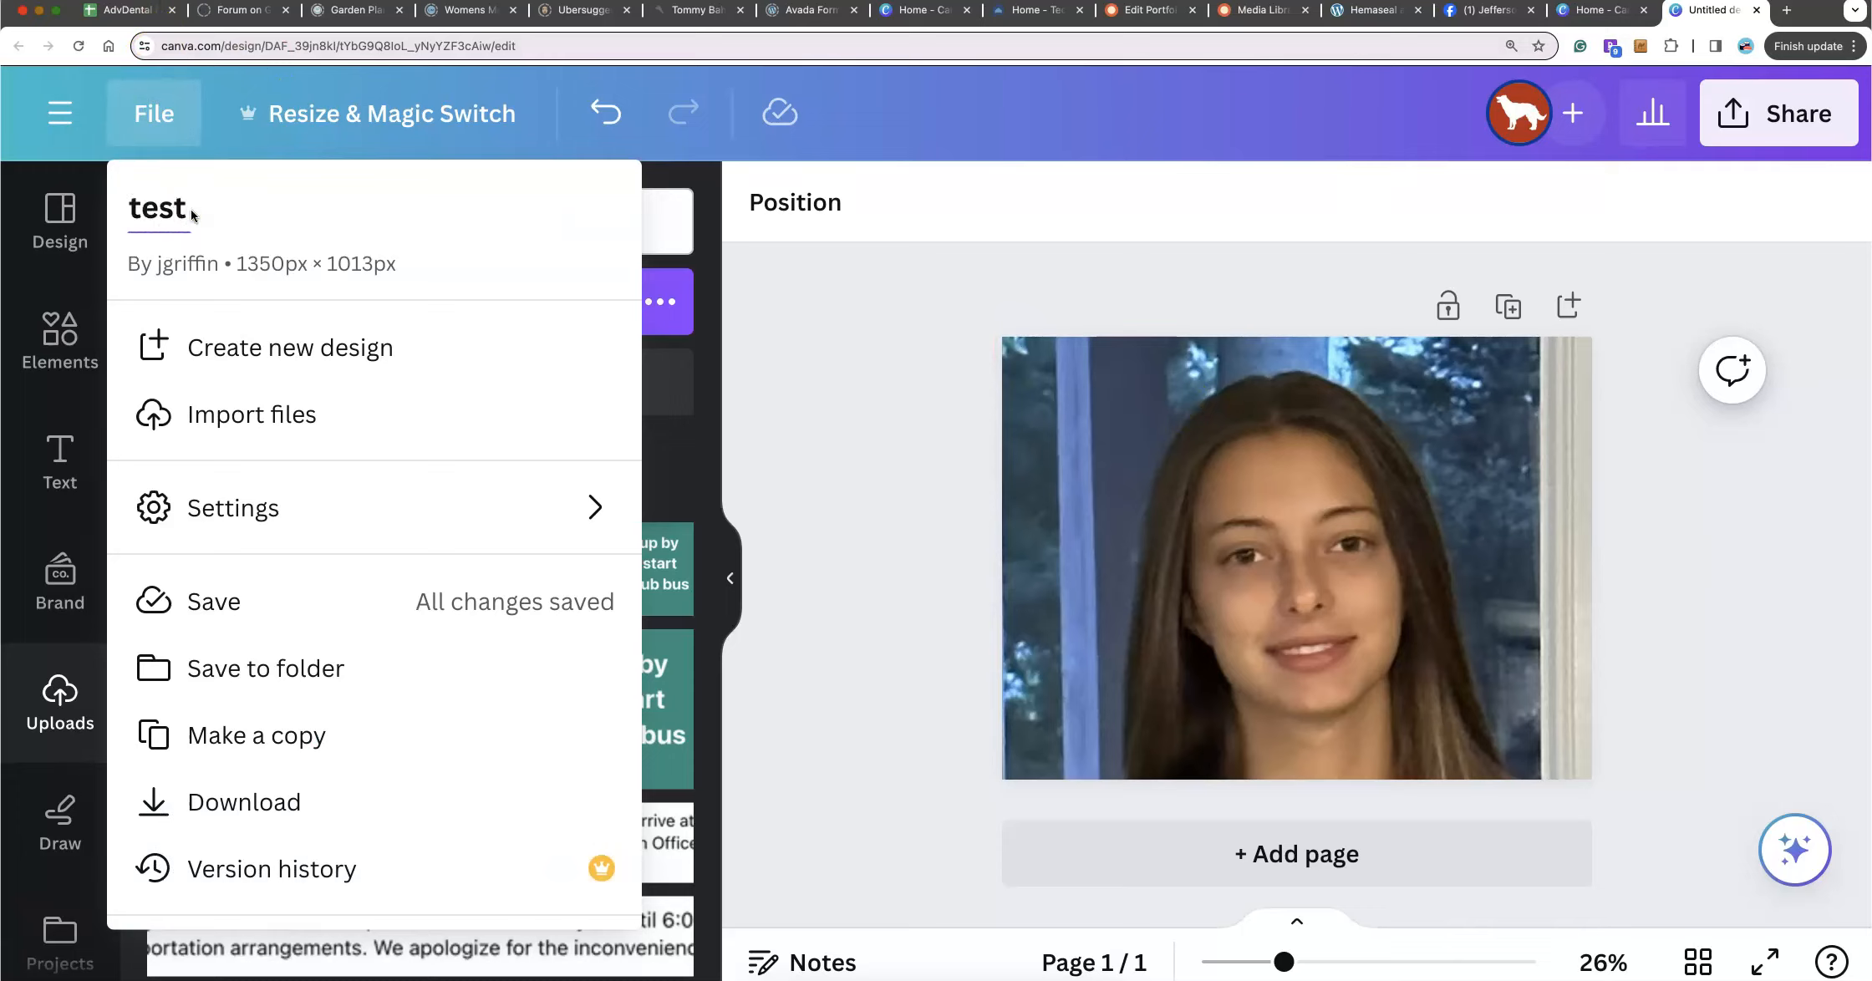
pyautogui.write('featuredimage')
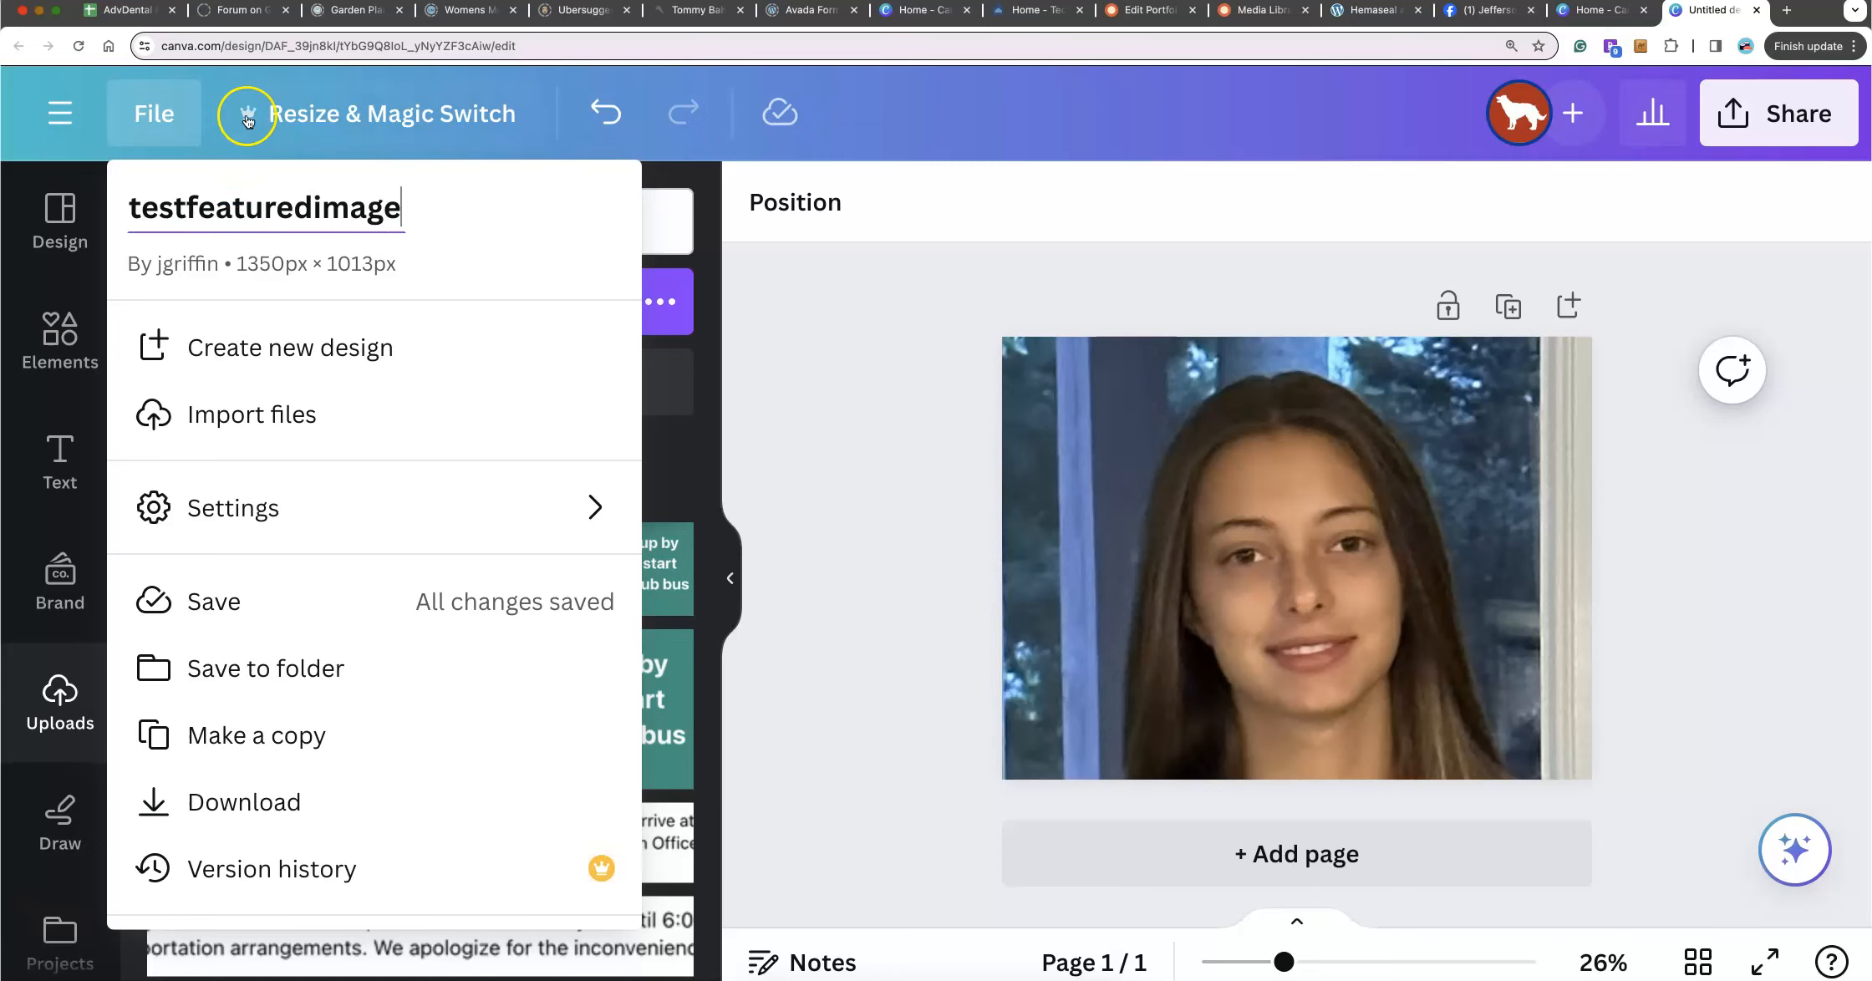
pyautogui.press('Return')
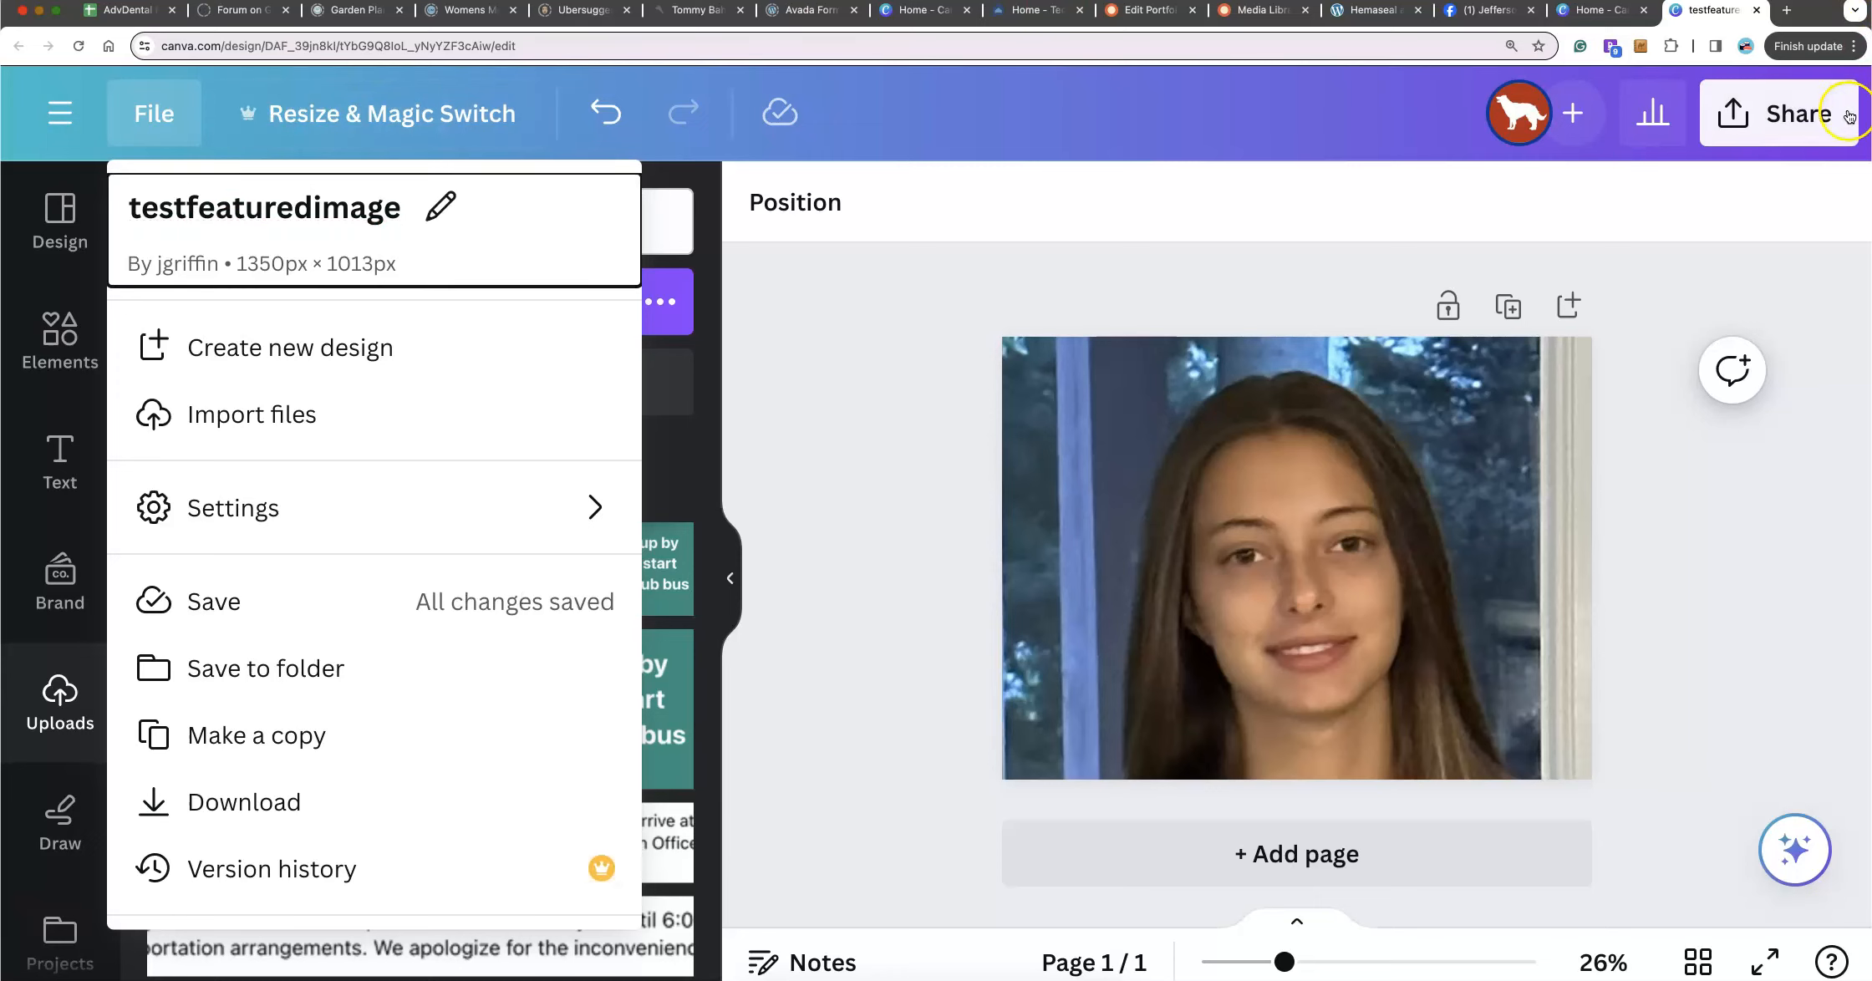
# - Download the design as a PNG at 1,350 × 1,013 px
pyautogui.click(1778, 113)
pyautogui.scroll(-4, 1417, 526)
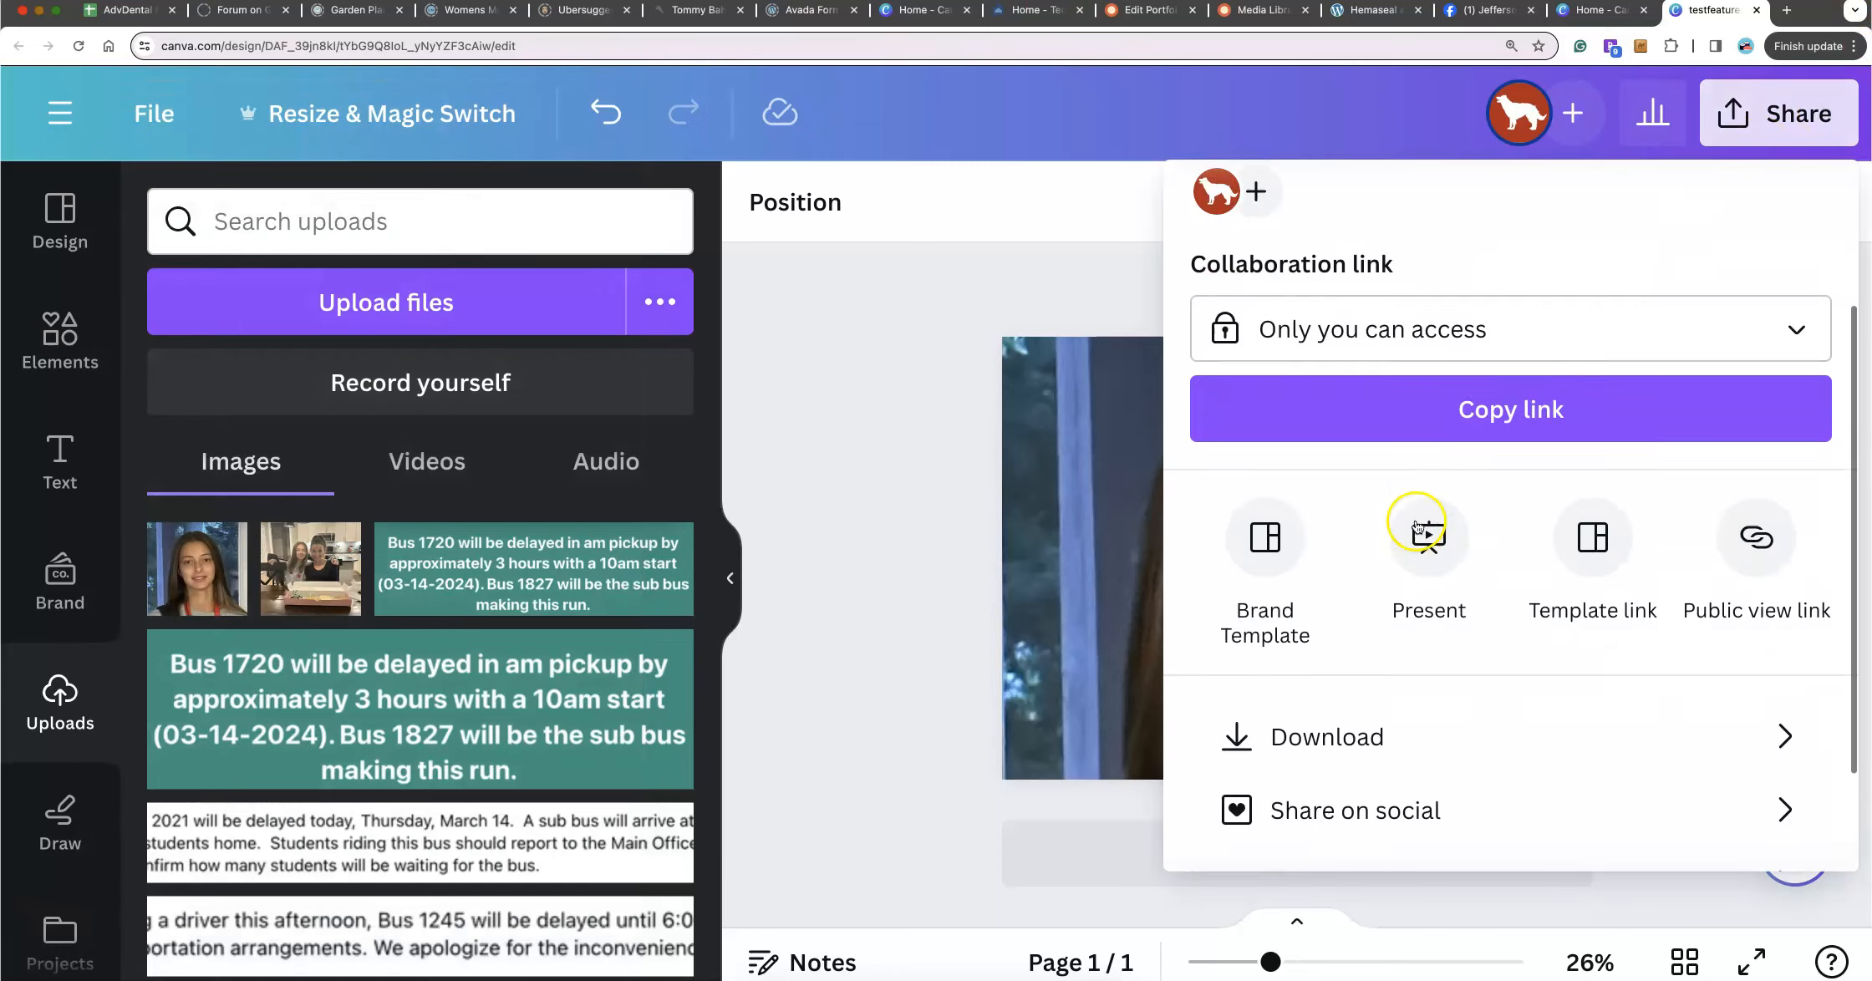
pyautogui.click(1366, 616)
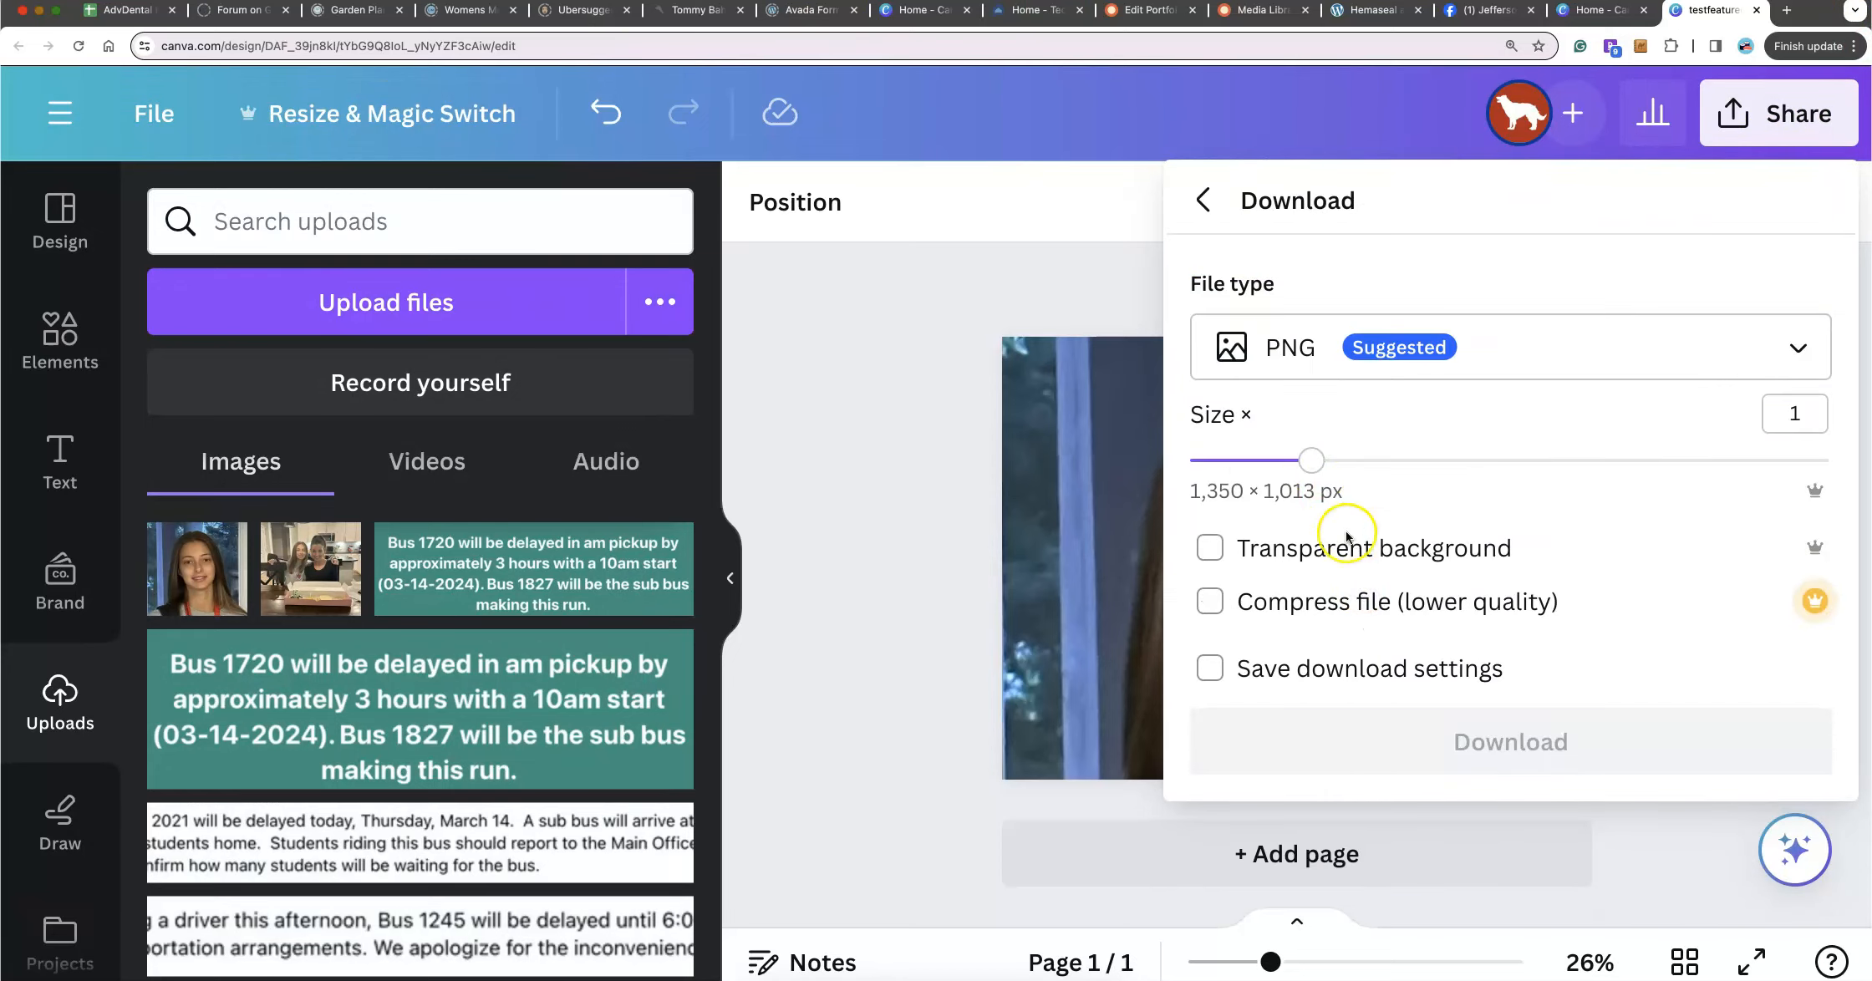
pyautogui.click(1491, 751)
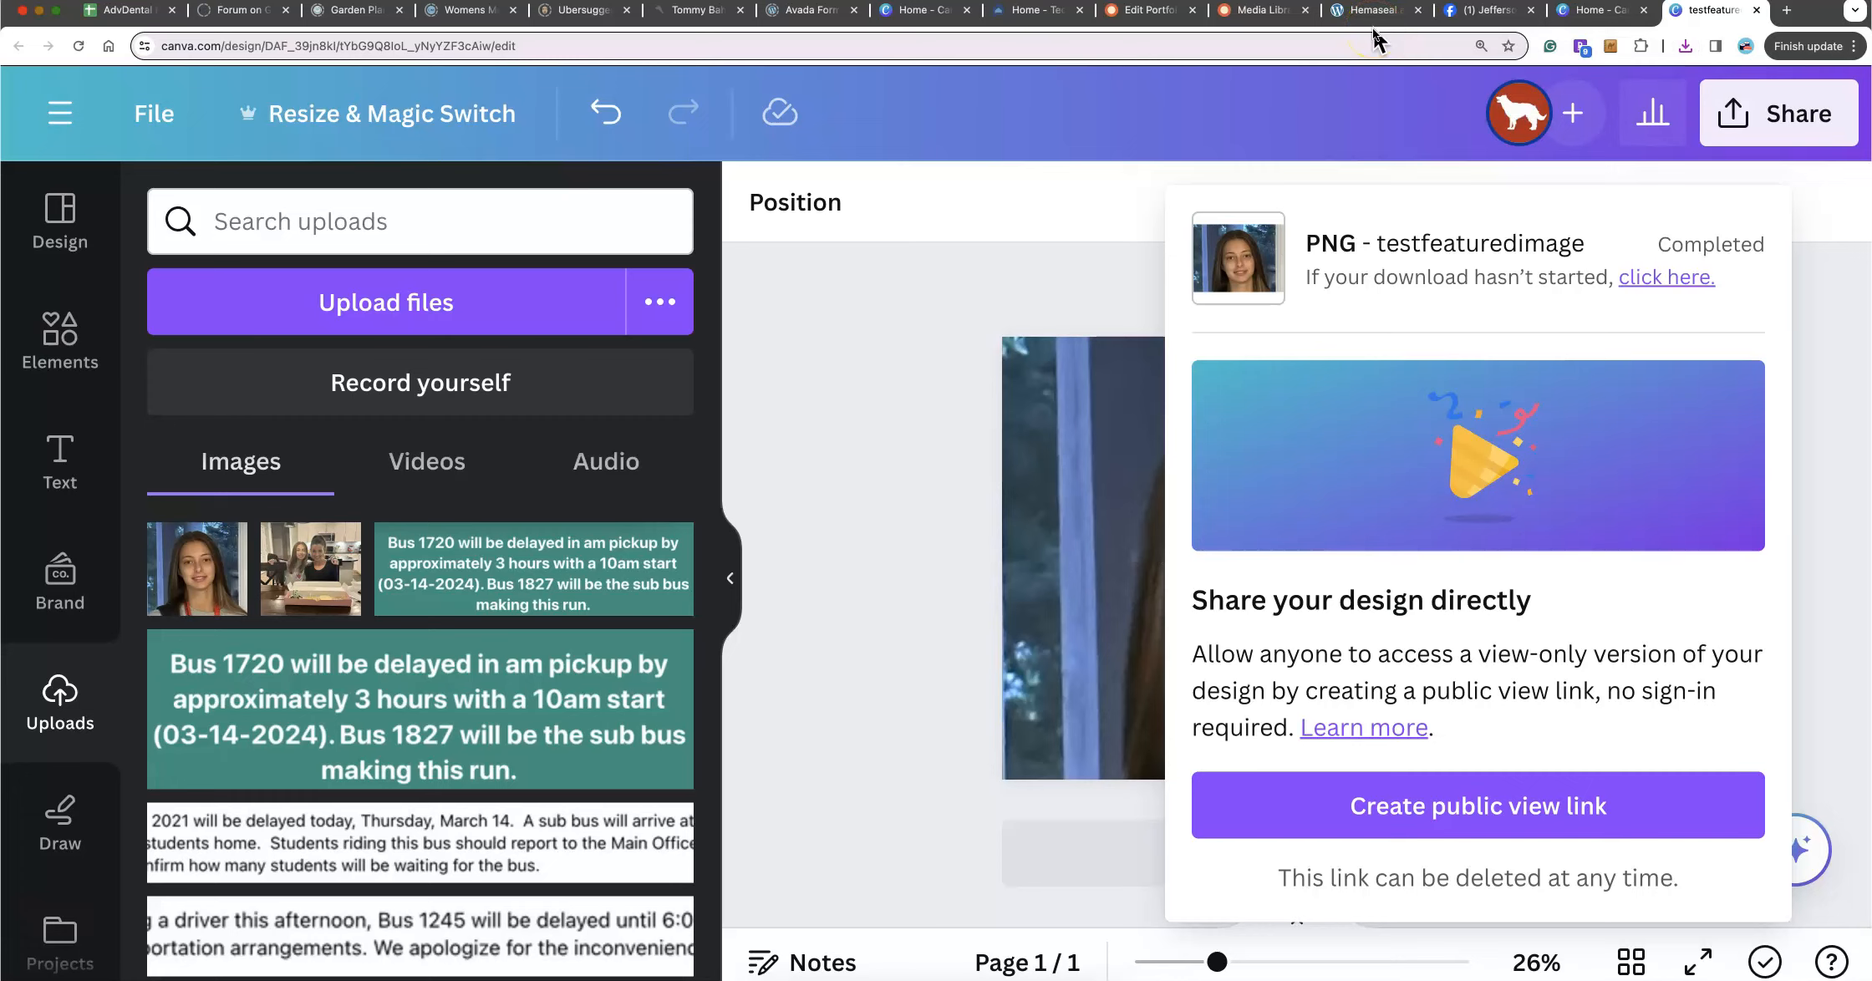
# - Switch back to the WordPress portfolio post editor and remove the post's existing featured image
pyautogui.click(1267, 13)
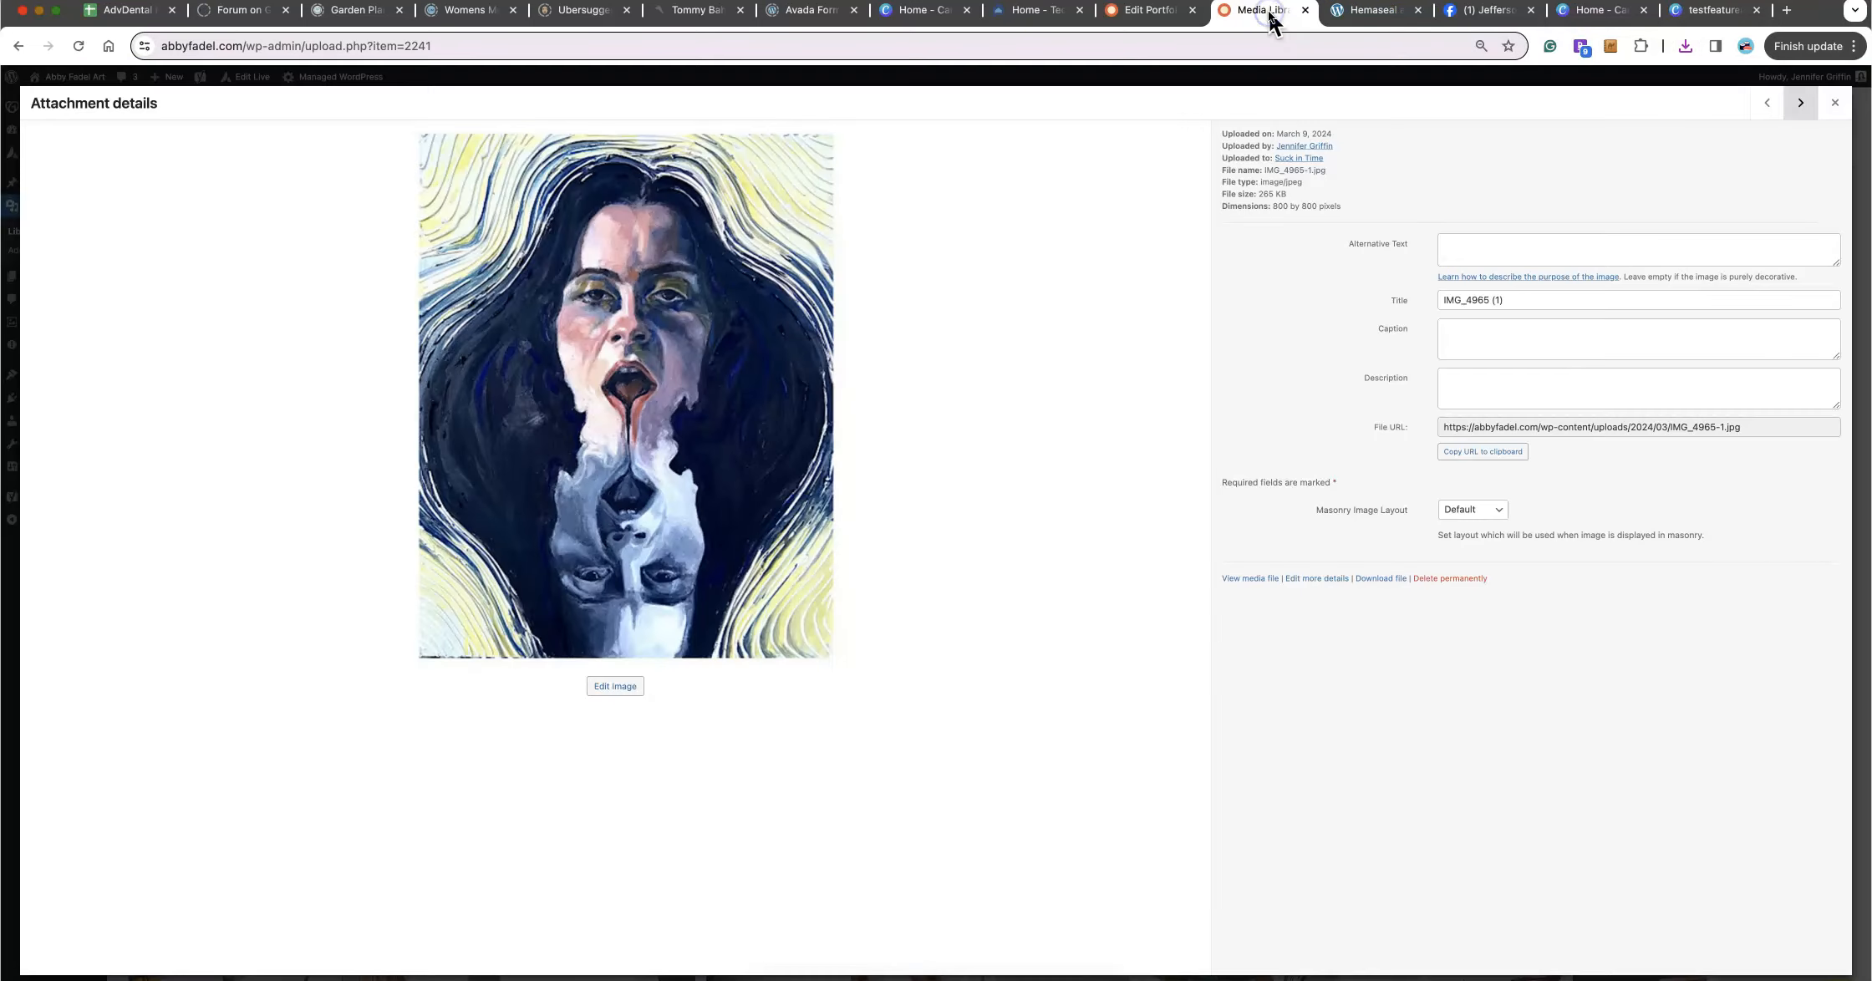
pyautogui.click(1154, 22)
pyautogui.scroll(3, 1565, 407)
pyautogui.scroll(-4, 1566, 407)
pyautogui.click(1730, 525)
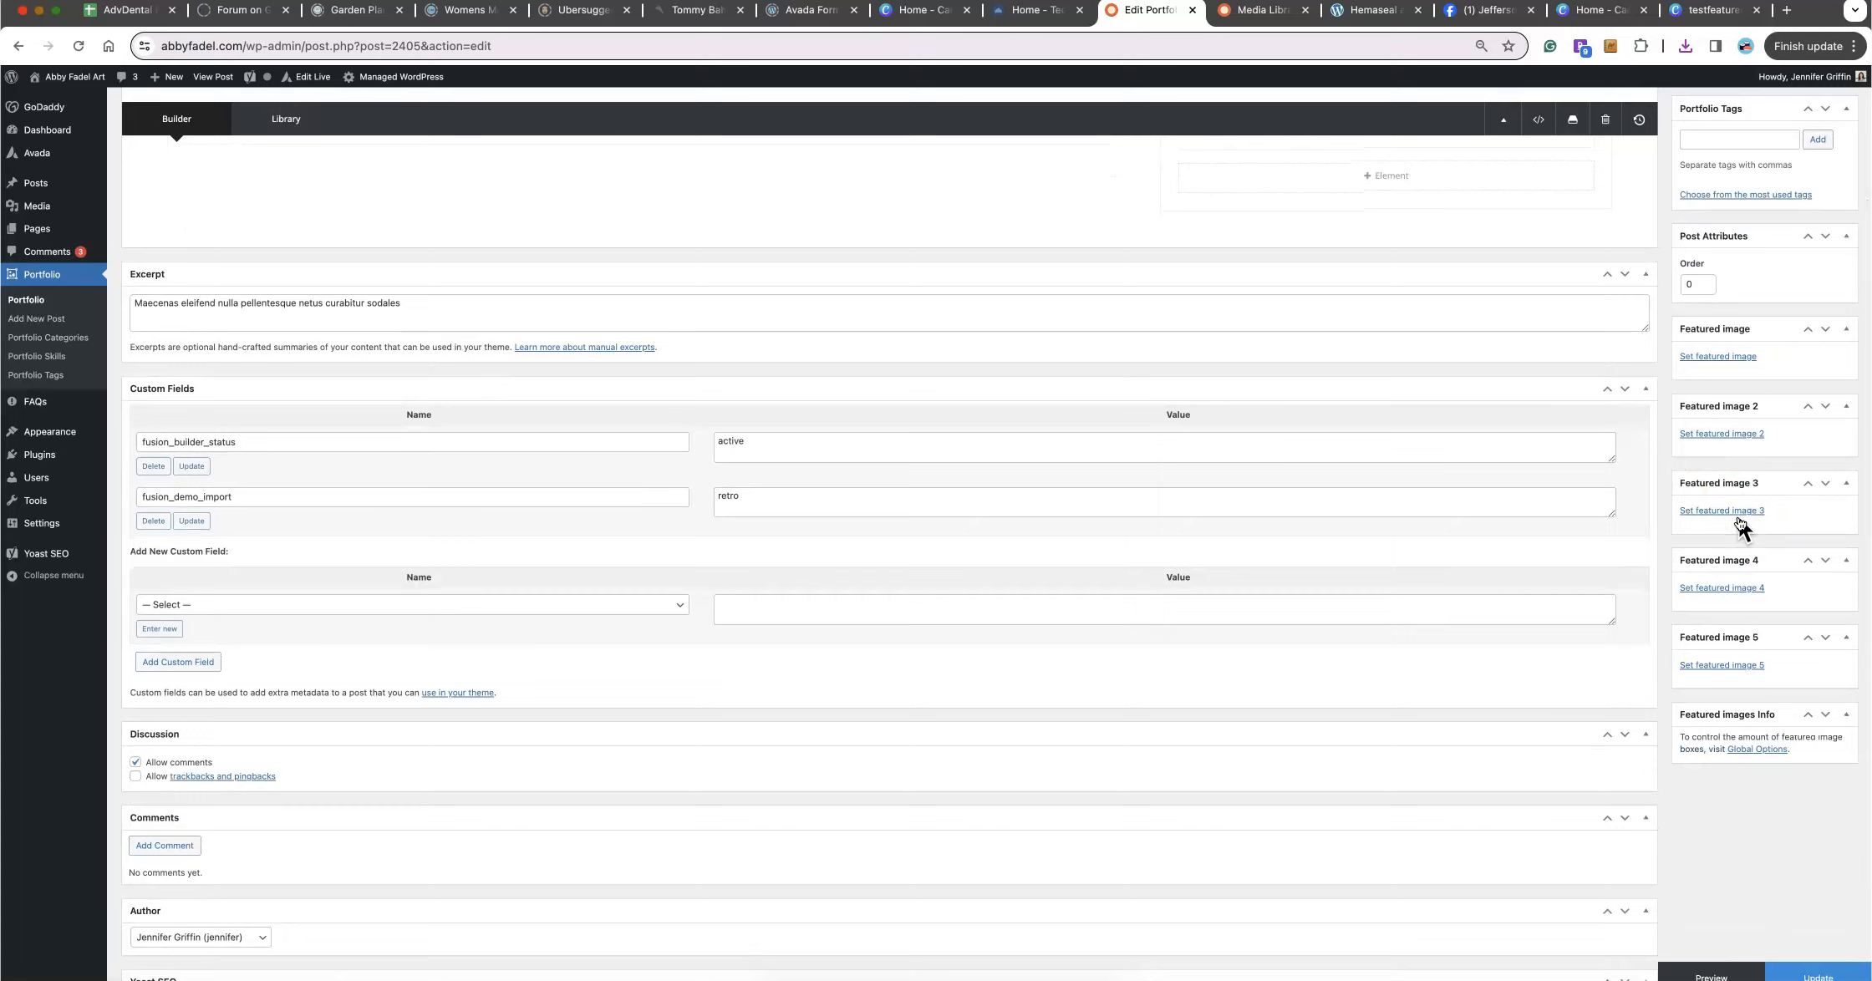
# - Upload testfeaturedimage.png from Downloads for the post's main featured image
pyautogui.click(1715, 357)
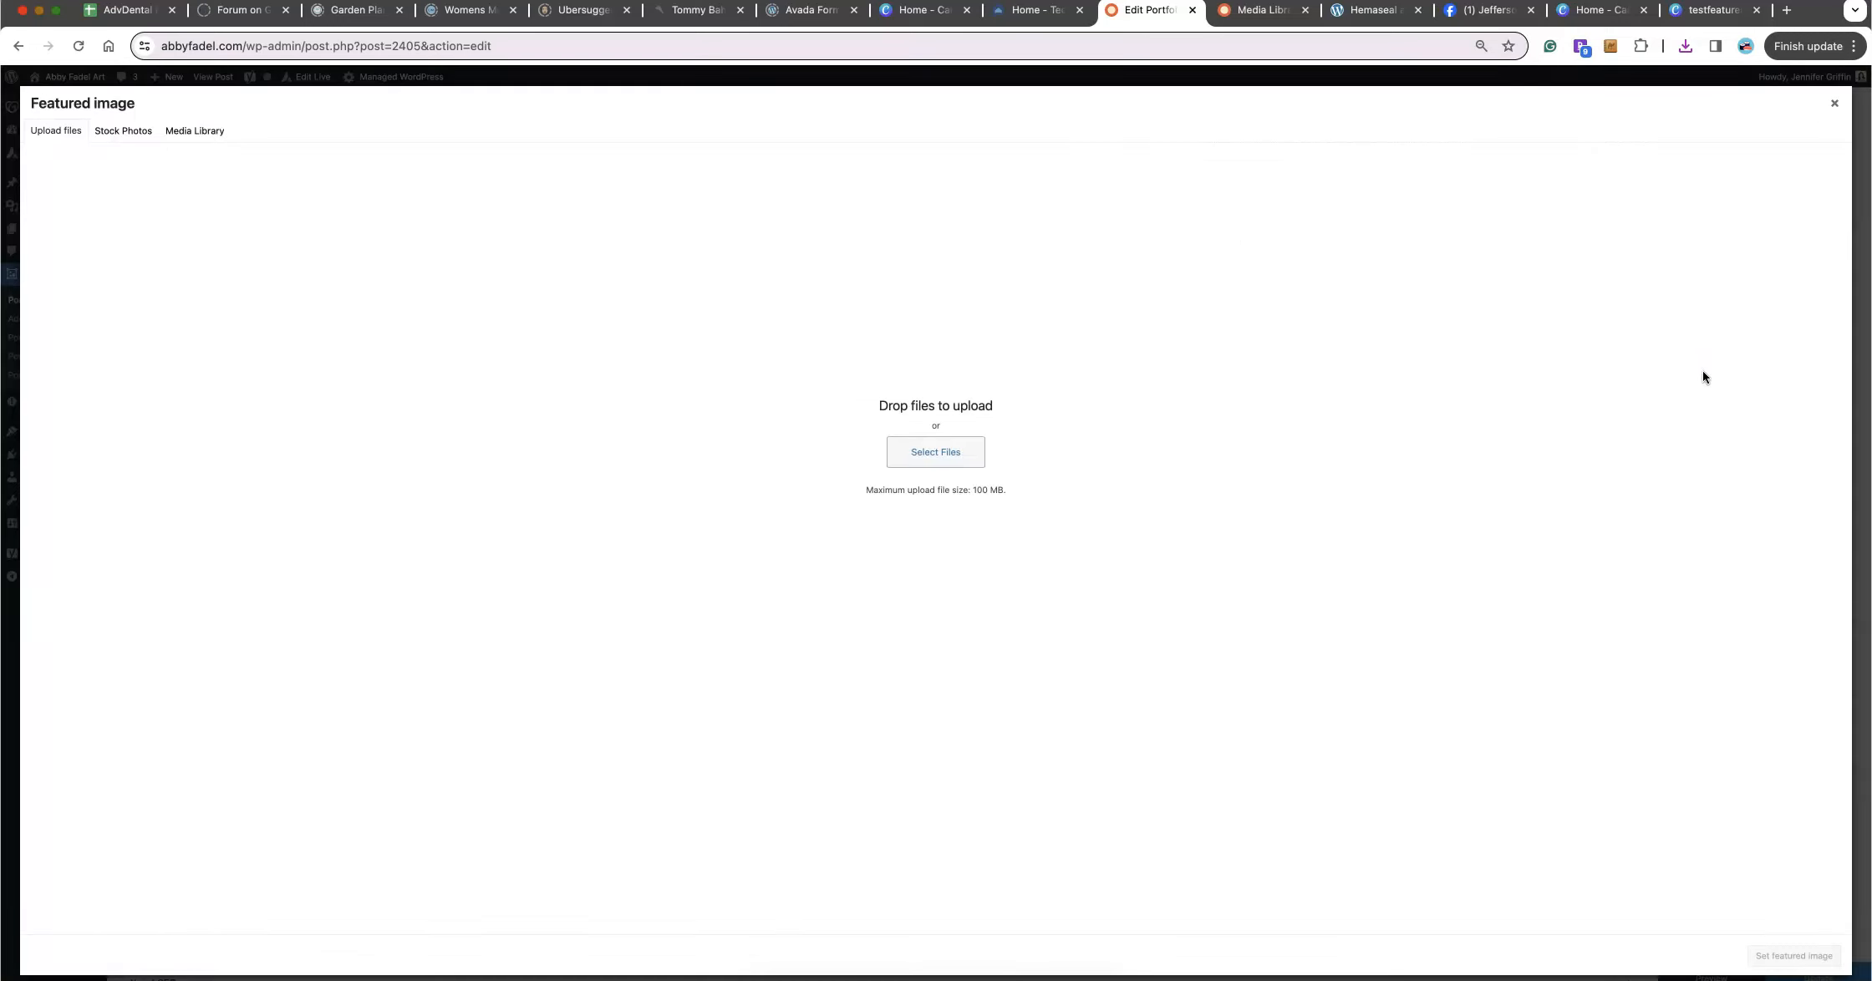
pyautogui.click(973, 455)
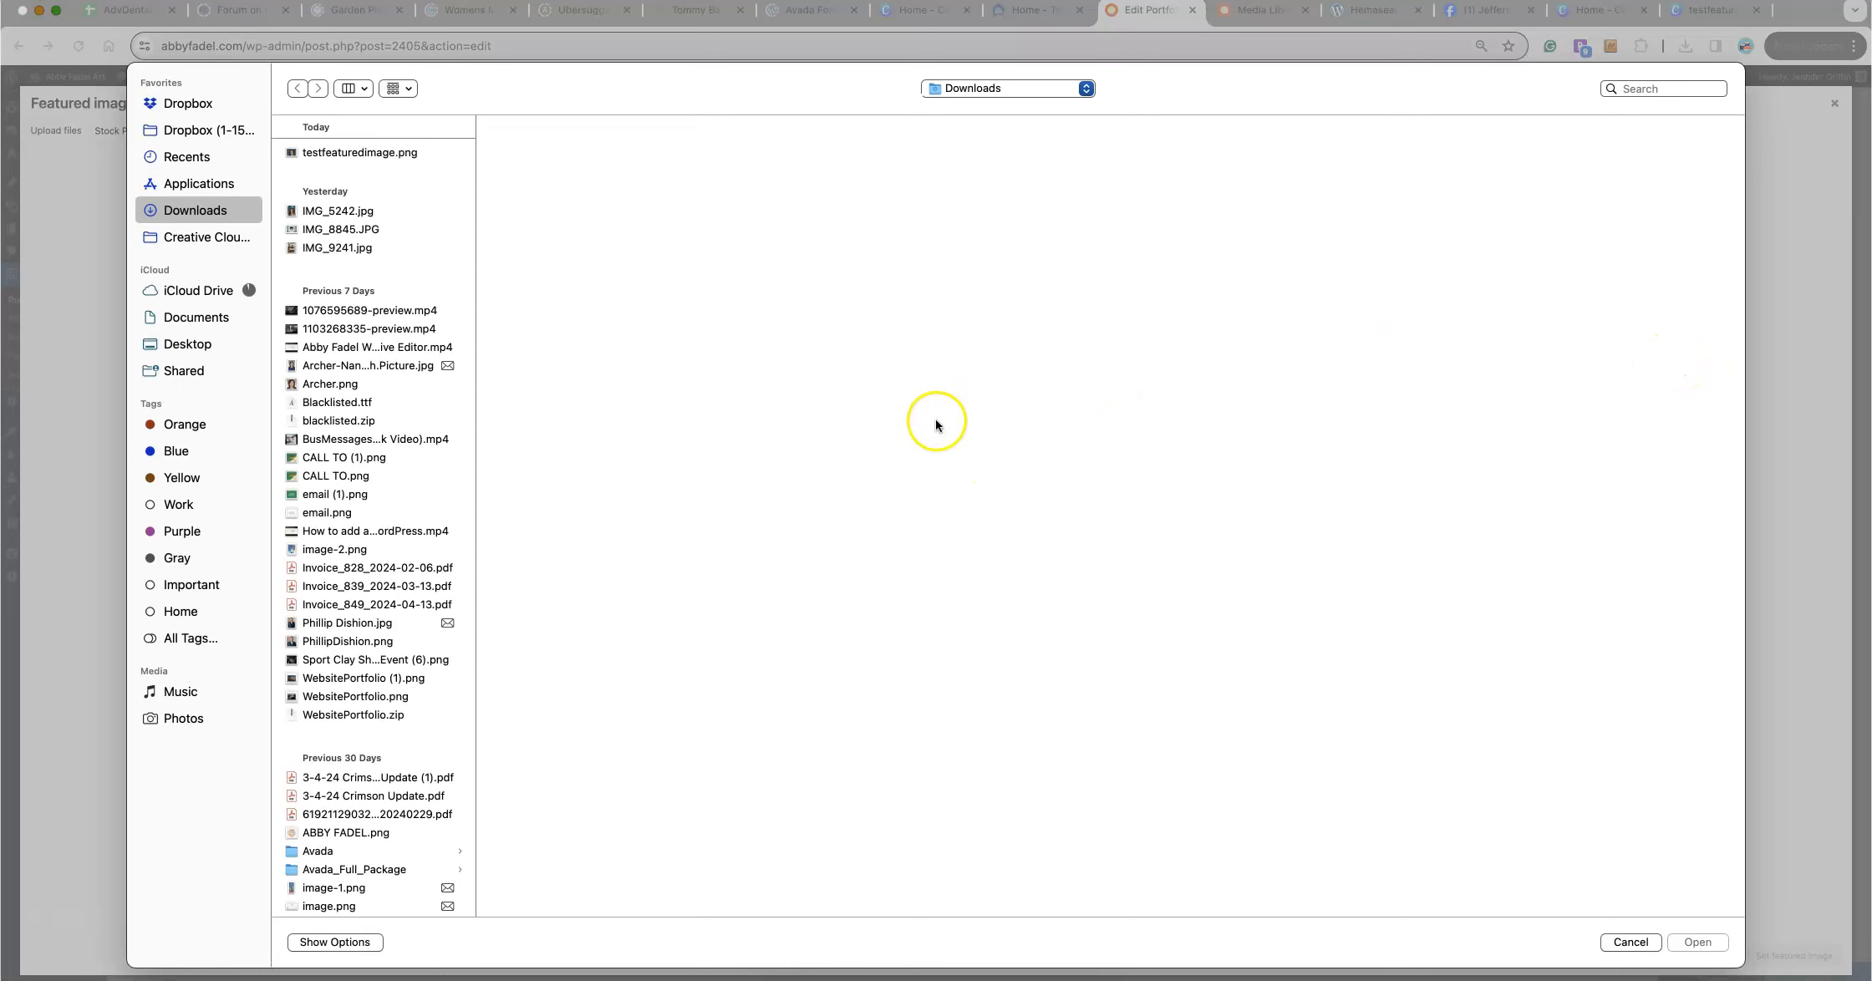
pyautogui.click(422, 153)
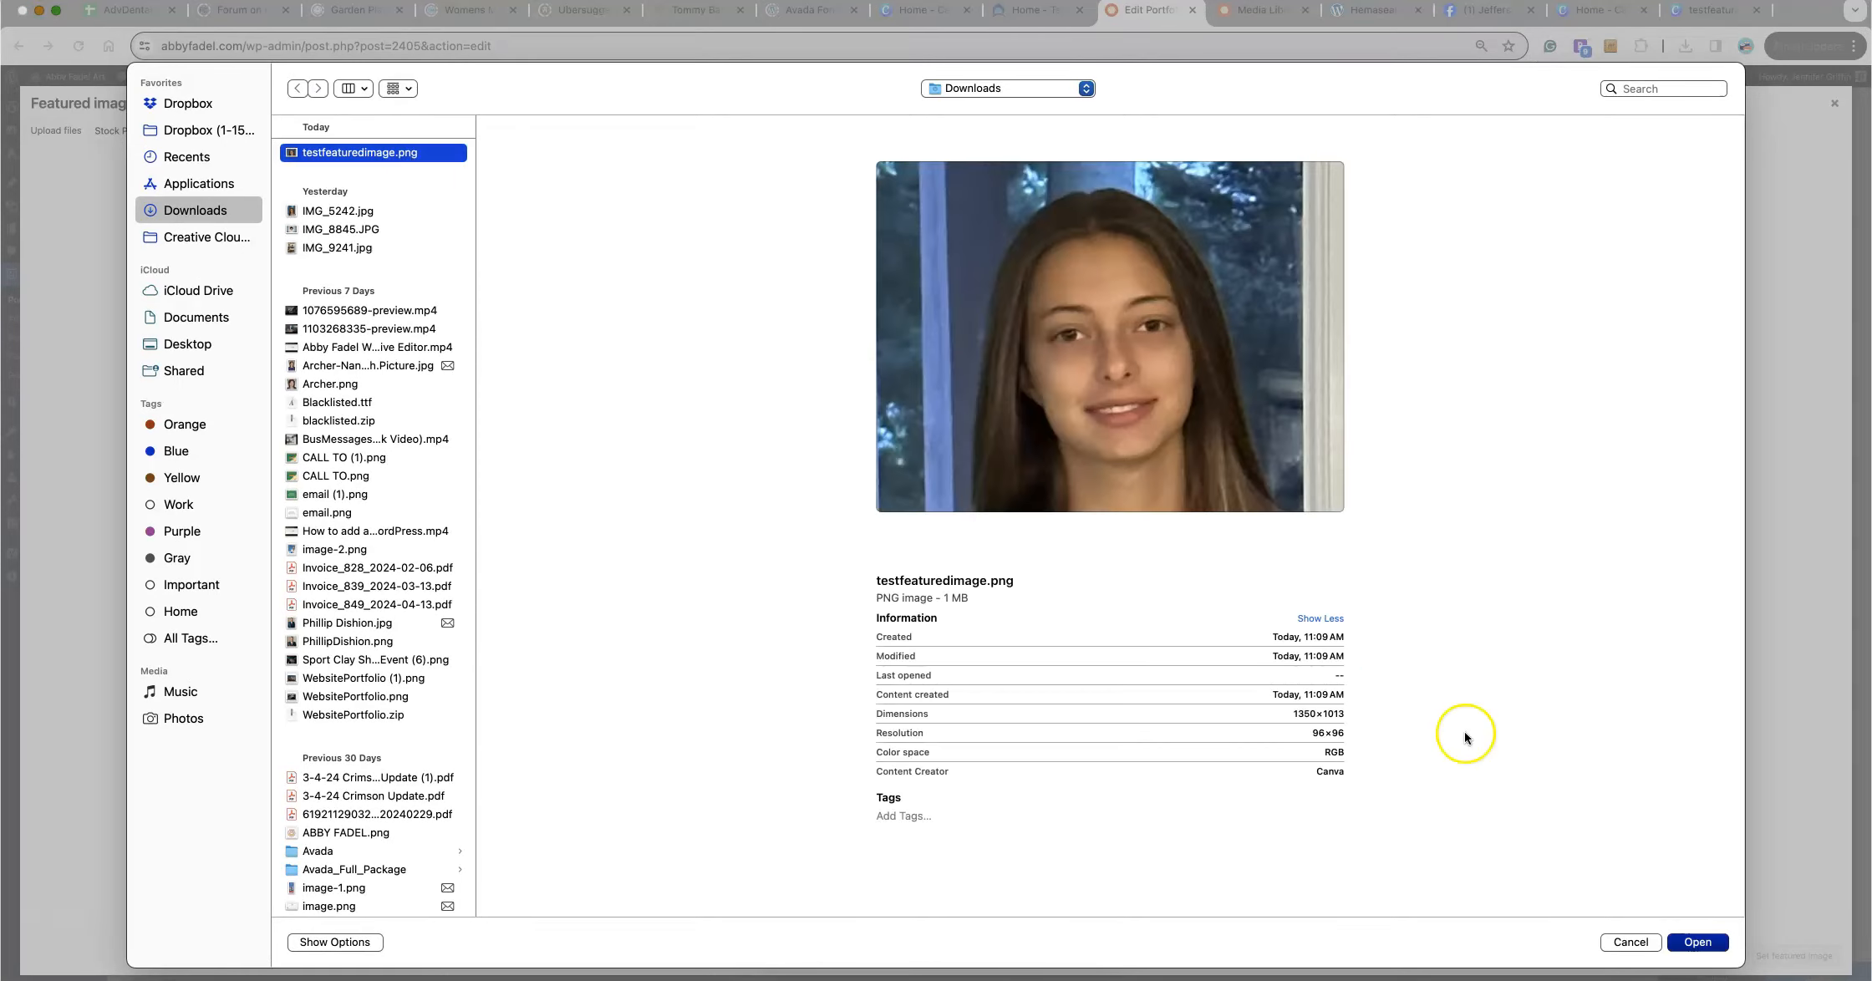
pyautogui.click(1697, 941)
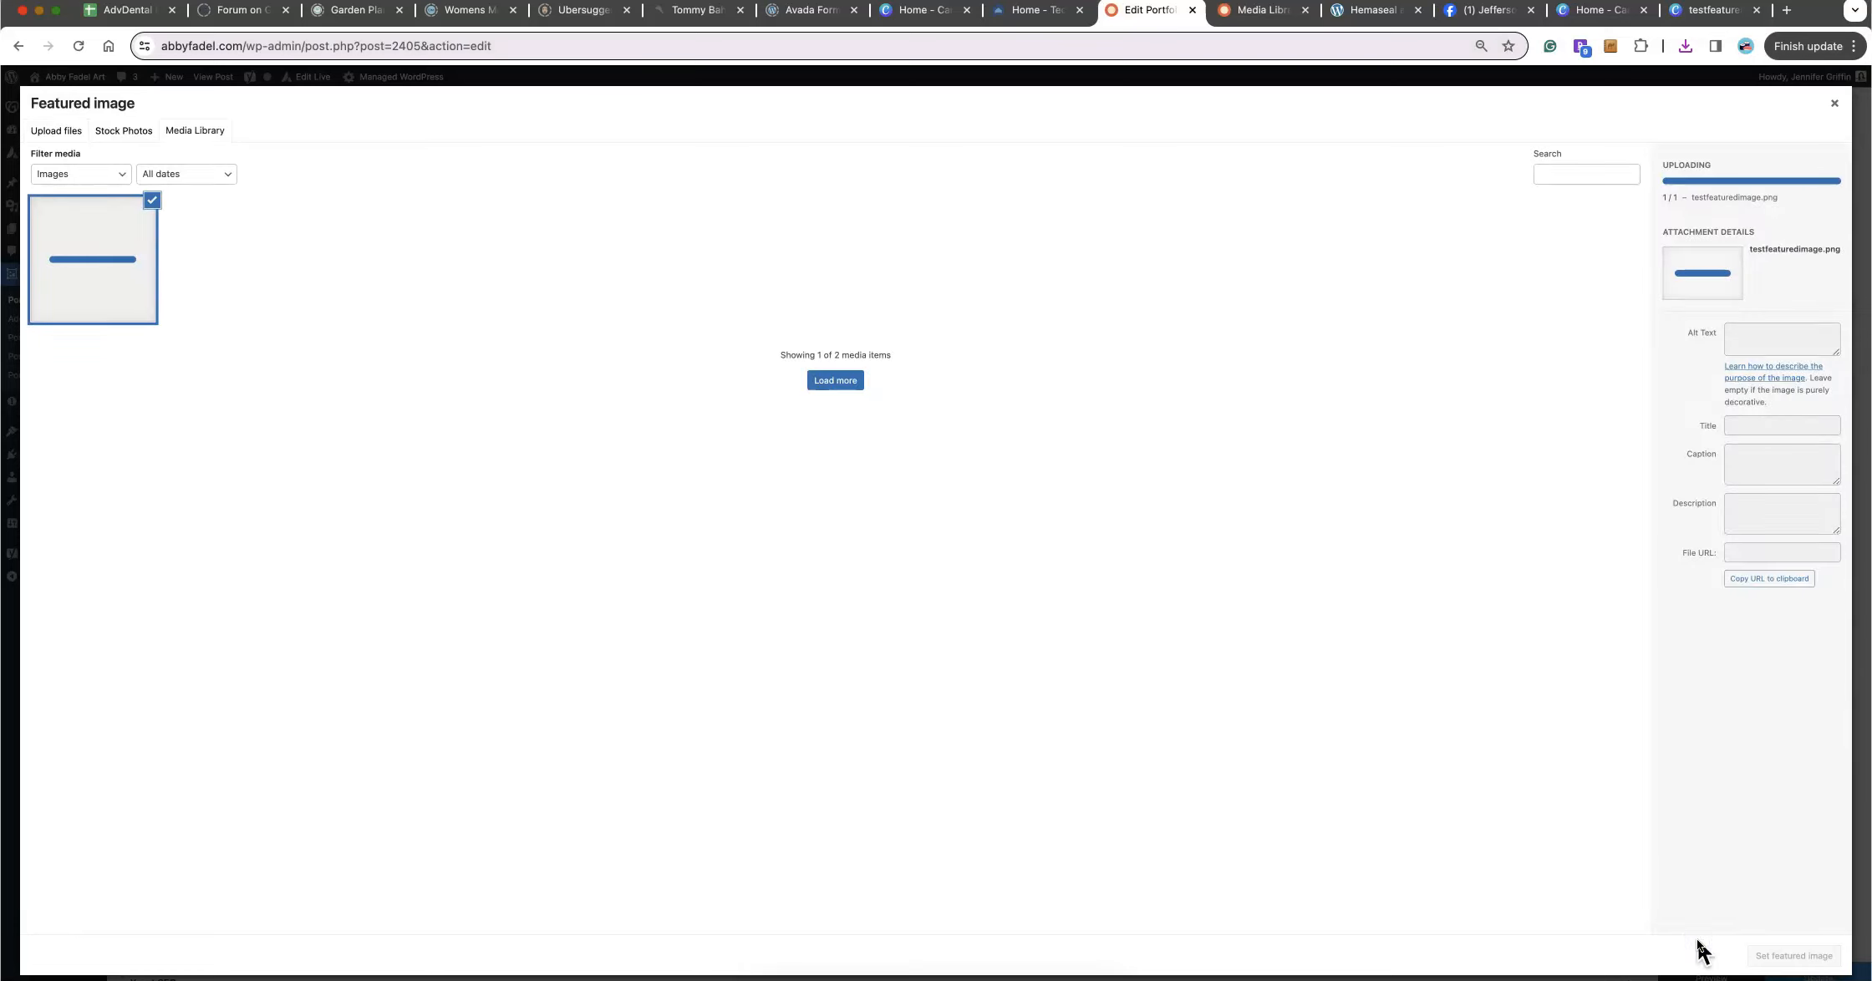
pyautogui.click(1692, 924)
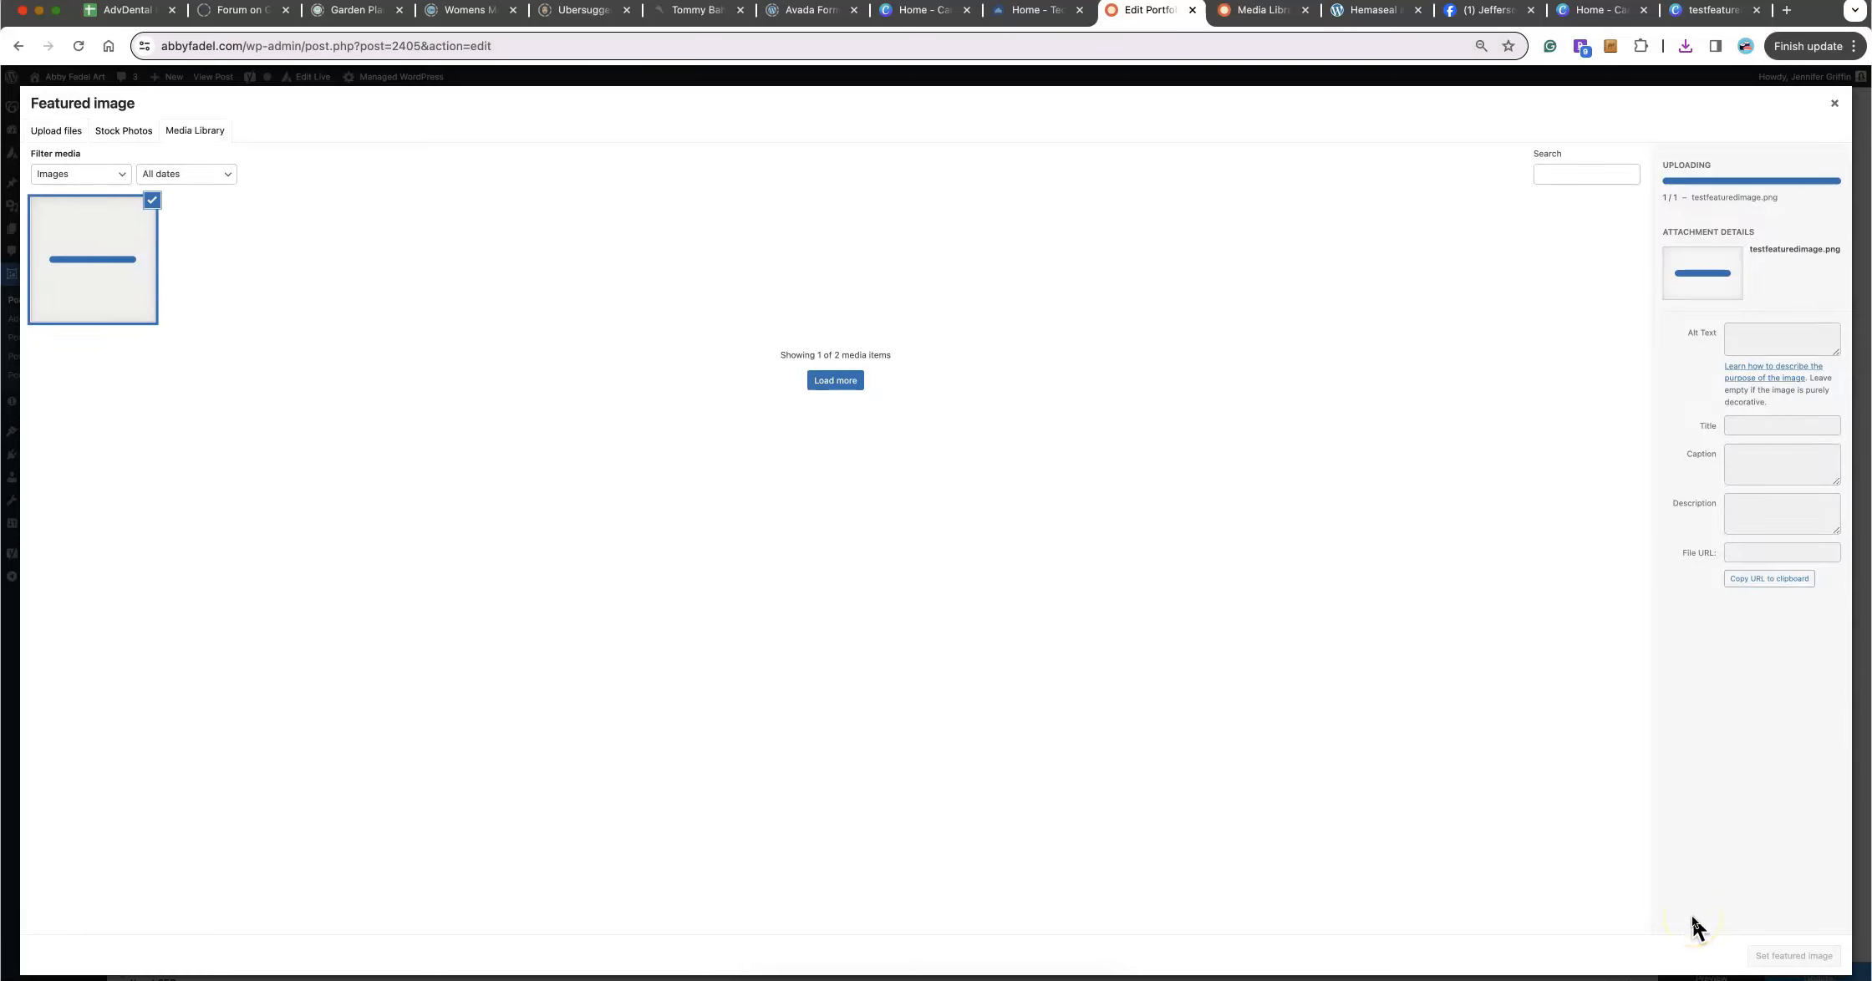